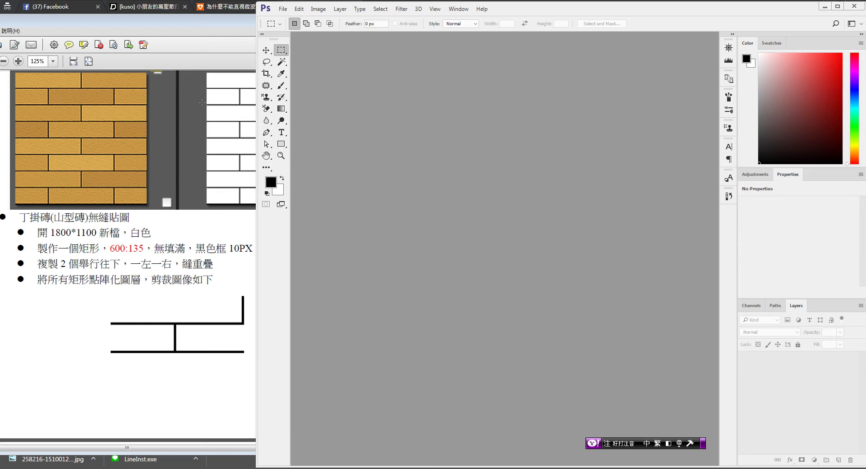
# Bring the Adobe Reader brick-tile tutorial forward and make its window tall enough to show every step
pyautogui.moveTo(158, 23); pyautogui.dragTo(159, 13)
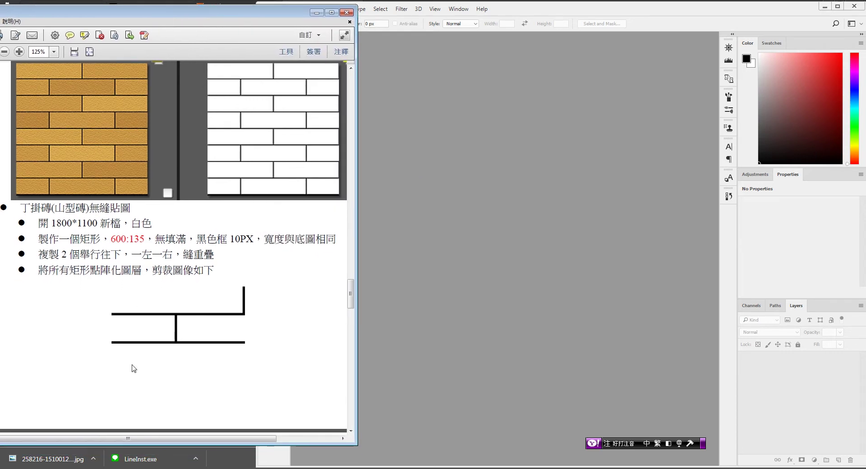
pyautogui.moveTo(141, 447); pyautogui.dragTo(141, 464)
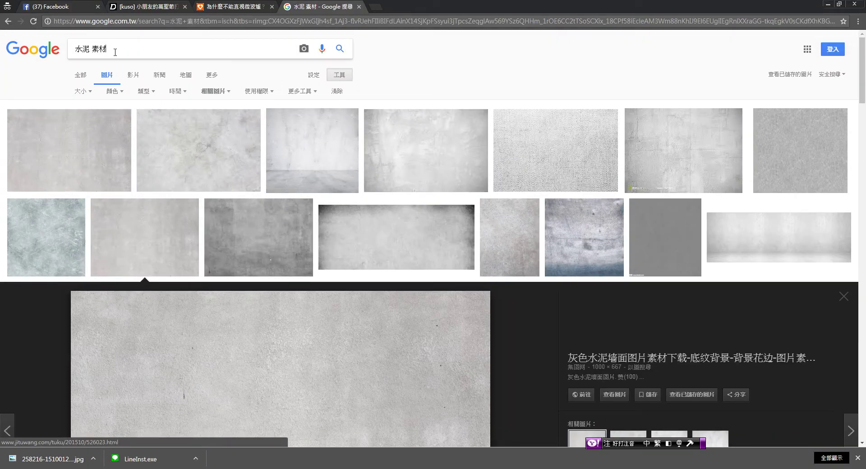
# Search Google Images for 丁掛磚 and preview the grey staggered brick and red brick wall images
pyautogui.moveTo(115, 49); pyautogui.dragTo(77, 65)
pyautogui.write('丁')
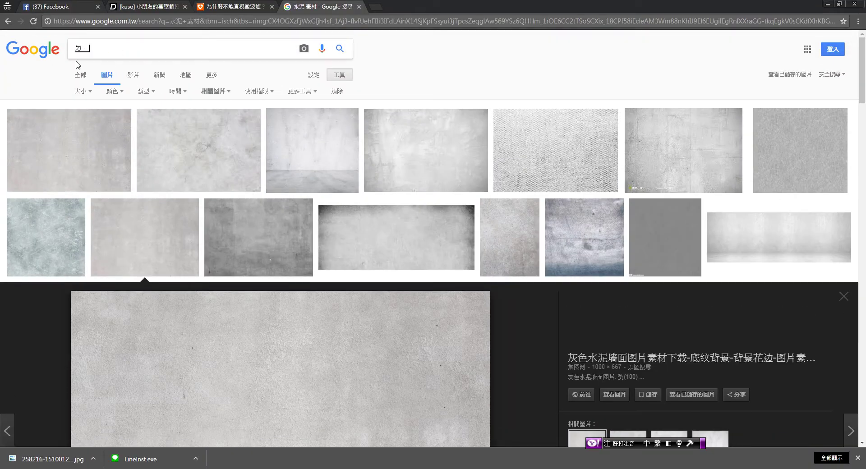
pyautogui.write('掛磚')
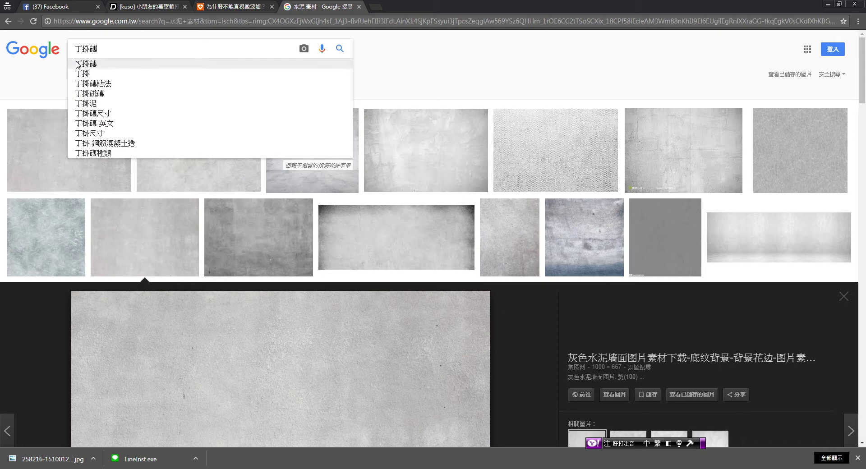
pyautogui.click(77, 64)
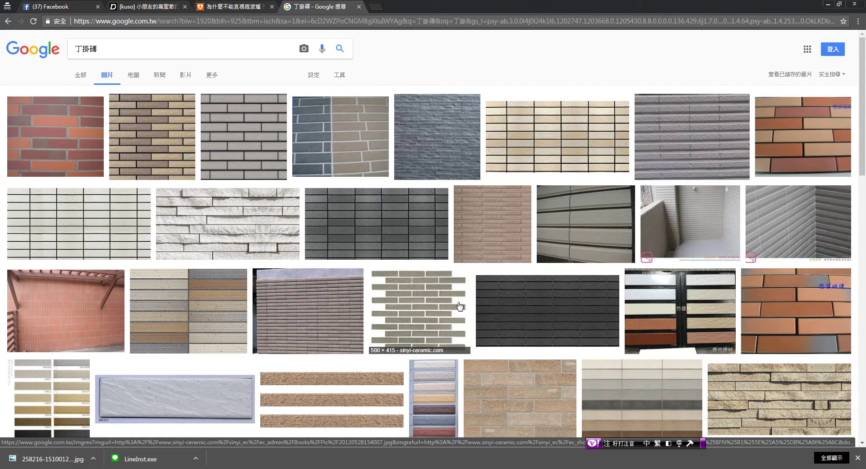
pyautogui.click(418, 311)
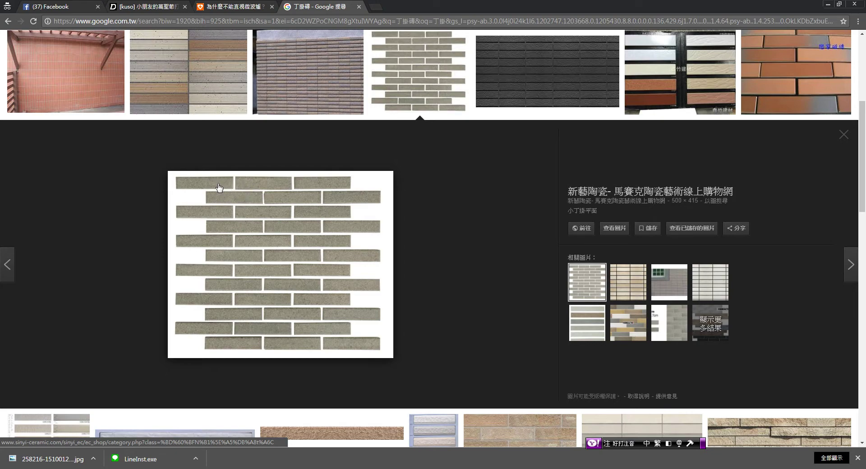
pyautogui.scroll(5, 253, 253)
pyautogui.click(78, 108)
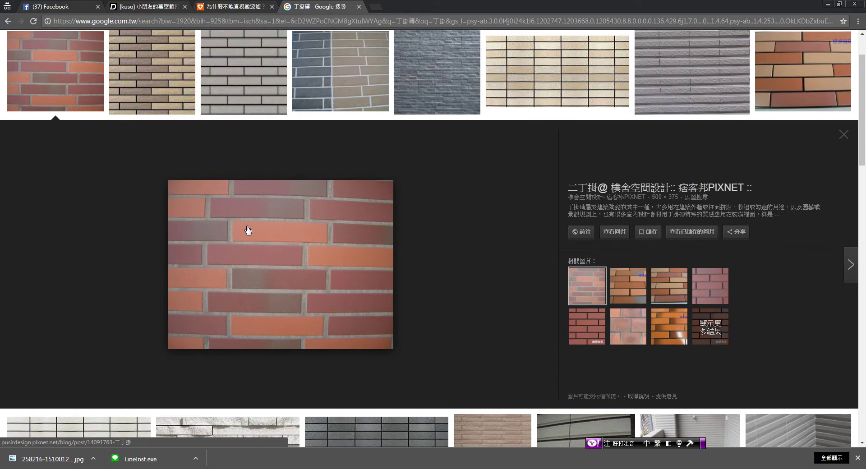
pyautogui.scroll(-5, 239, 219)
pyautogui.scroll(7, 329, 270)
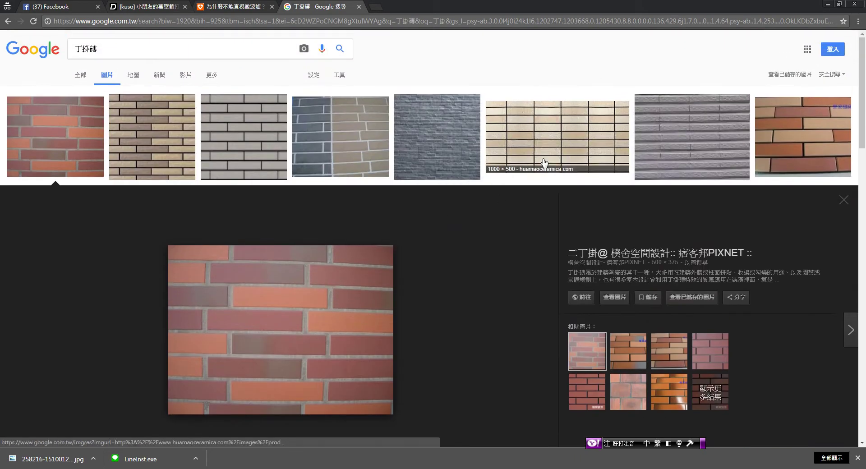
# Preview the cream tile, top-row grey brick and dark grey tile results
pyautogui.click(547, 145)
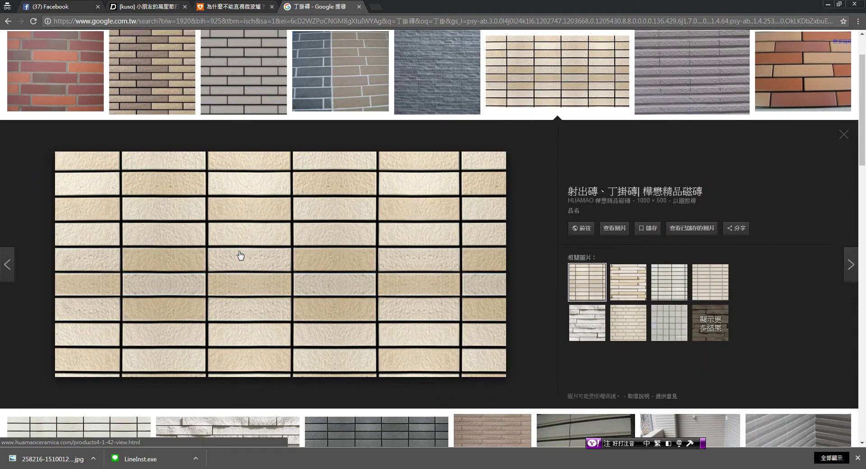
pyautogui.scroll(2, 496, 216)
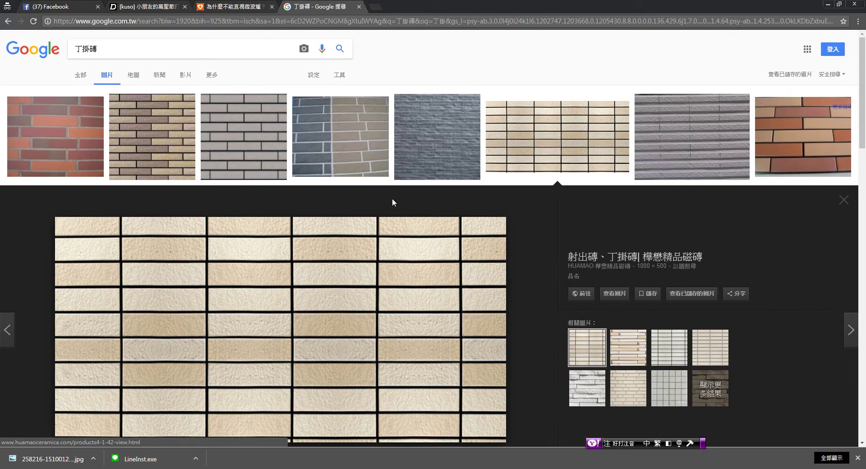
pyautogui.click(243, 149)
pyautogui.scroll(-4, 243, 200)
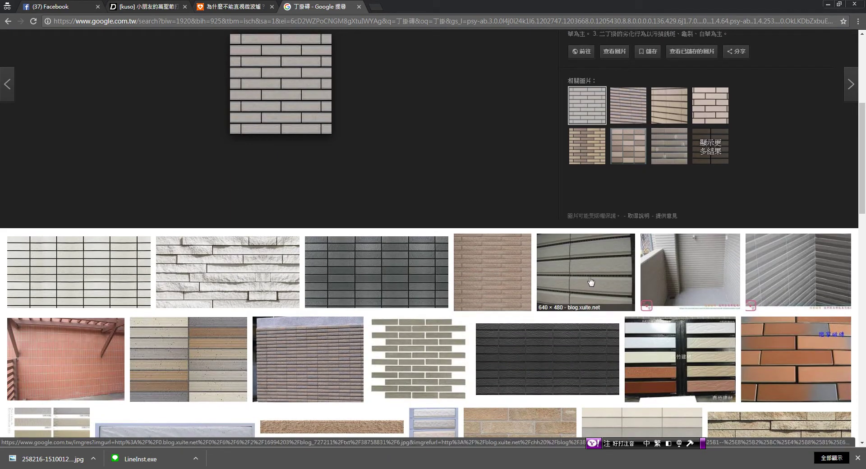
pyautogui.scroll(5, 95, 121)
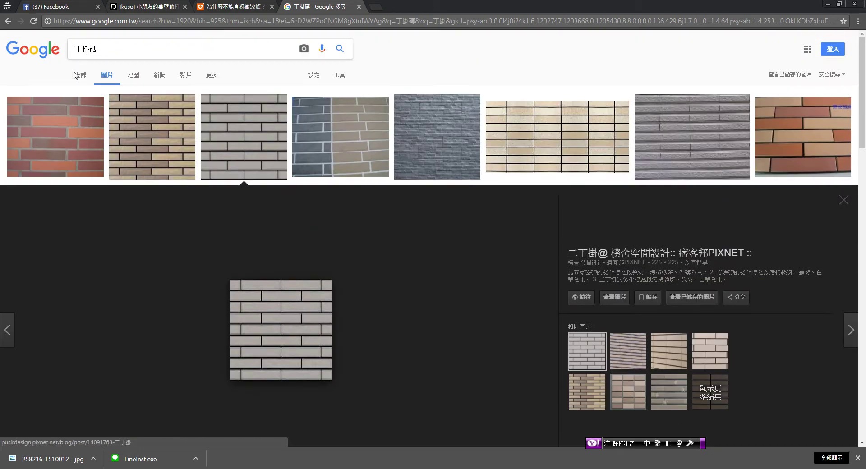
pyautogui.scroll(-5, 356, 279)
pyautogui.click(394, 301)
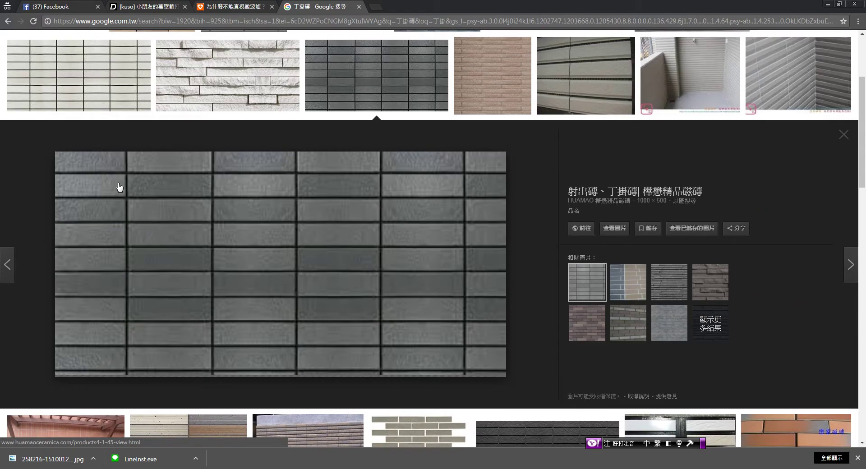
pyautogui.scroll(1, 334, 269)
pyautogui.scroll(3, 397, 316)
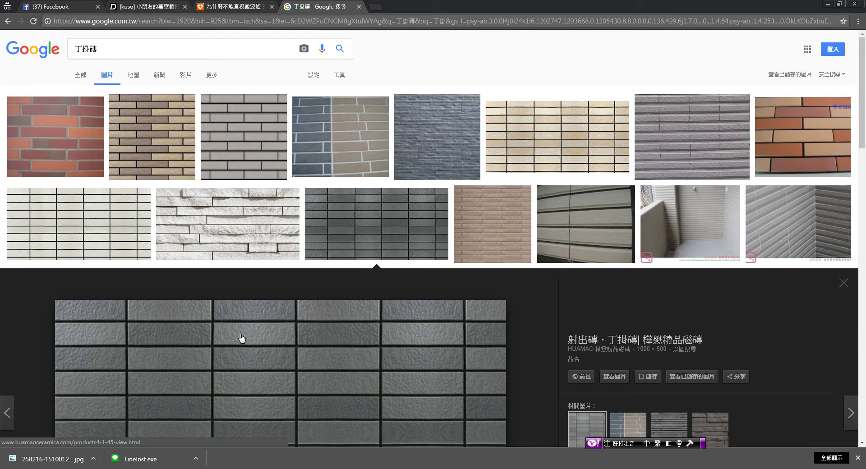
# Replace the query with 山型磚, fixing the IME character to 型, and run the search
pyautogui.doubleClick(98, 53)
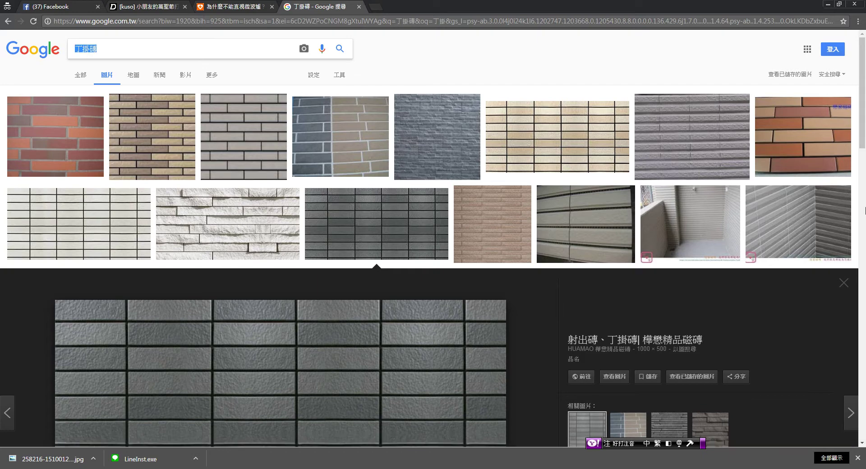
pyautogui.write('山形ㄓㄨㄢ')
pyautogui.press('space')
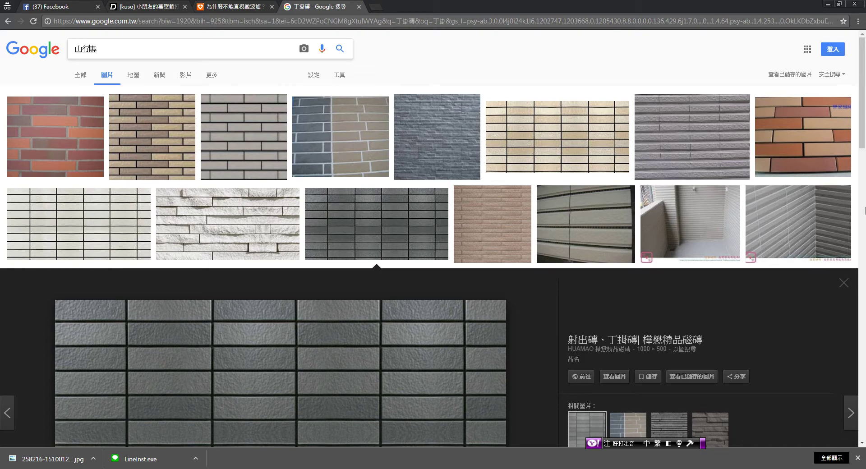
pyautogui.press('Down')
pyautogui.press('Down')
pyautogui.press('Down')
pyautogui.press('Down')
pyautogui.press('Down')
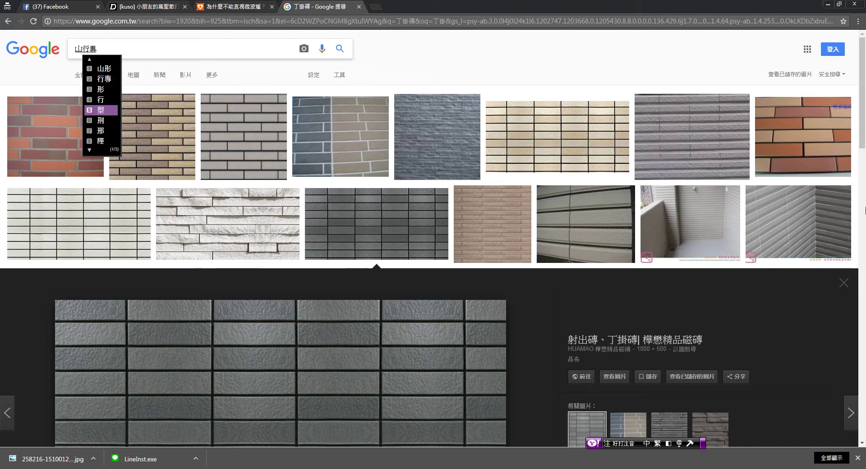
pyautogui.press('Return')
pyautogui.press('Down')
pyautogui.press('Down')
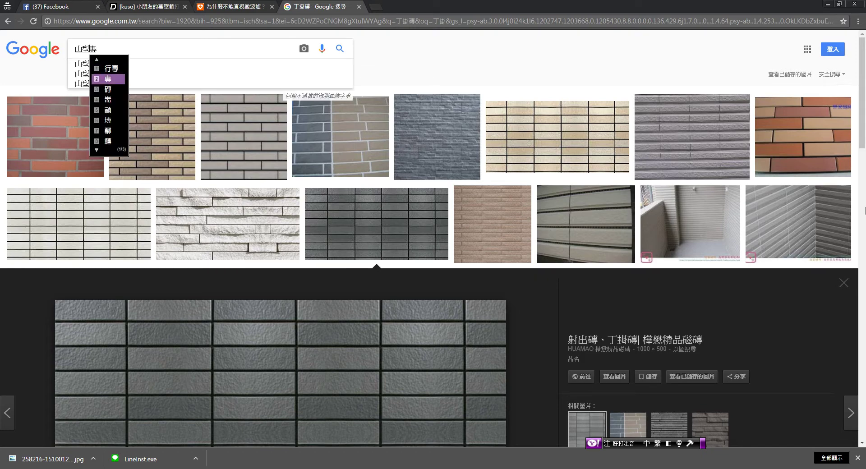
pyautogui.press('Return')
pyautogui.press('Return')
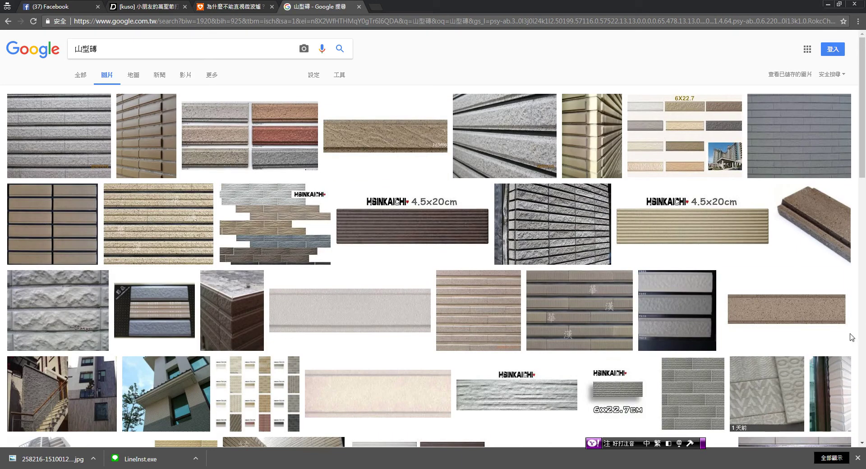
# Browse the 山型磚 results, previewing the third tile, granite tile and a grey tile image
pyautogui.click(235, 134)
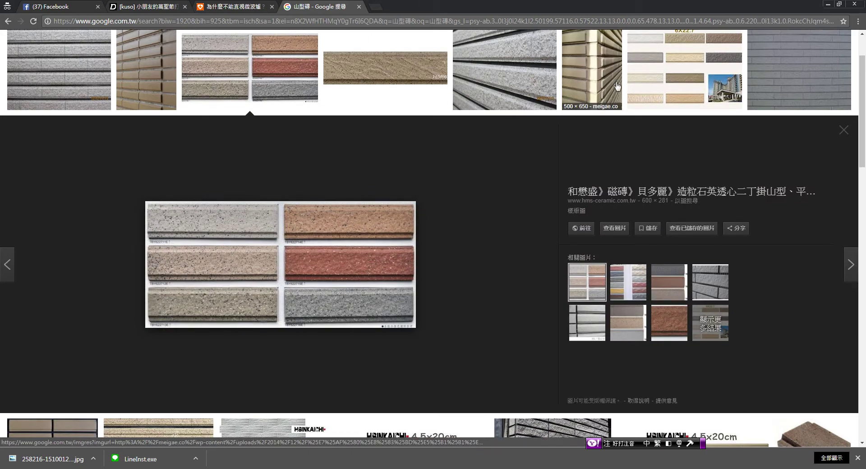
pyautogui.click(508, 80)
pyautogui.scroll(-6, 239, 277)
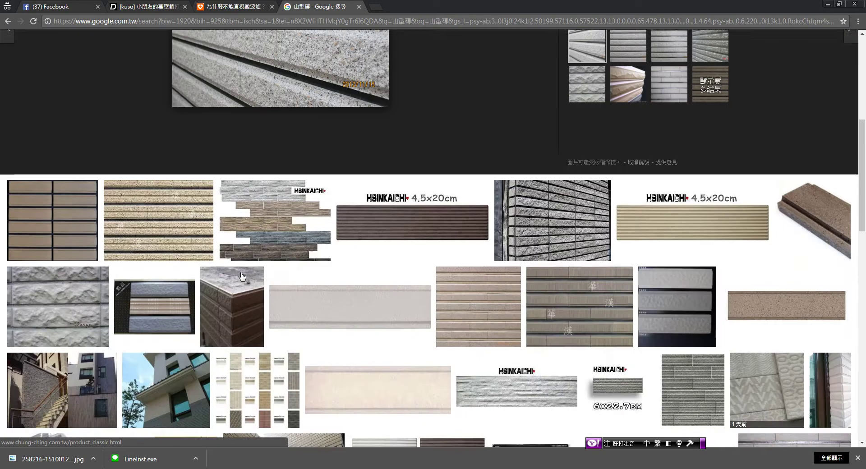
pyautogui.scroll(-7, 541, 225)
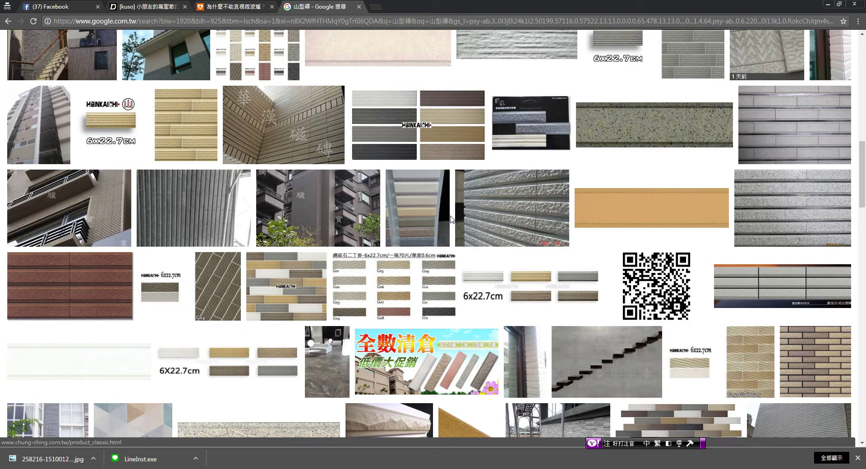
pyautogui.scroll(6, 460, 205)
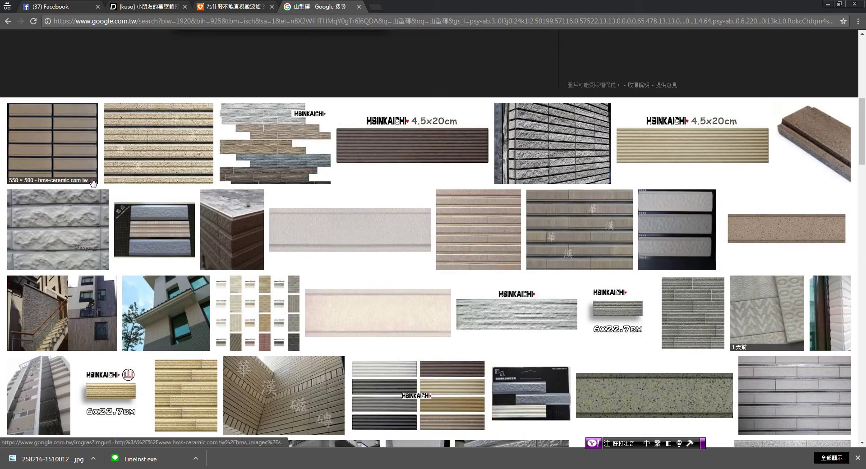
pyautogui.scroll(-5, 712, 367)
pyautogui.scroll(-2, 730, 356)
pyautogui.scroll(2, 758, 342)
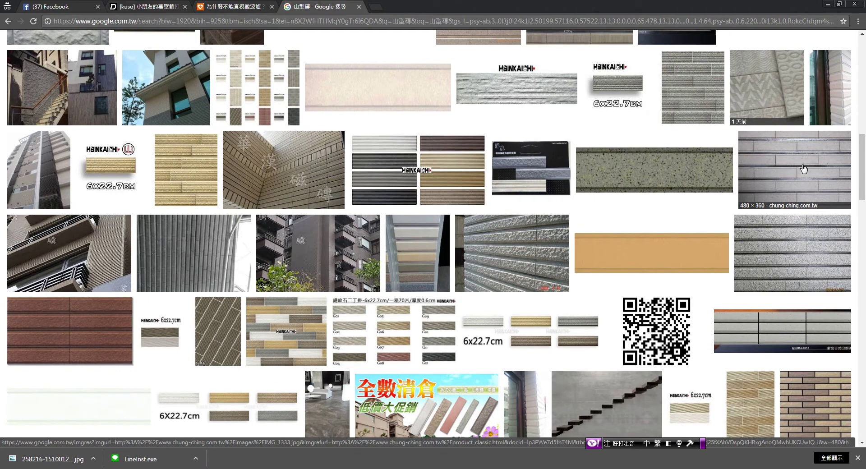
pyautogui.scroll(3, 373, 156)
pyautogui.click(495, 138)
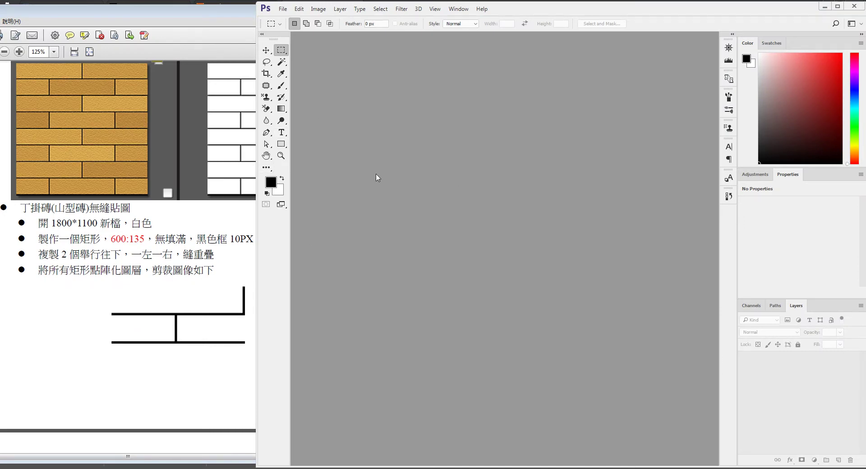
# Create a new 1800 × 1100 px document with a white (ffffff) background
pyautogui.click(283, 9)
pyautogui.click(283, 8)
pyautogui.click(282, 9)
pyautogui.click(291, 18)
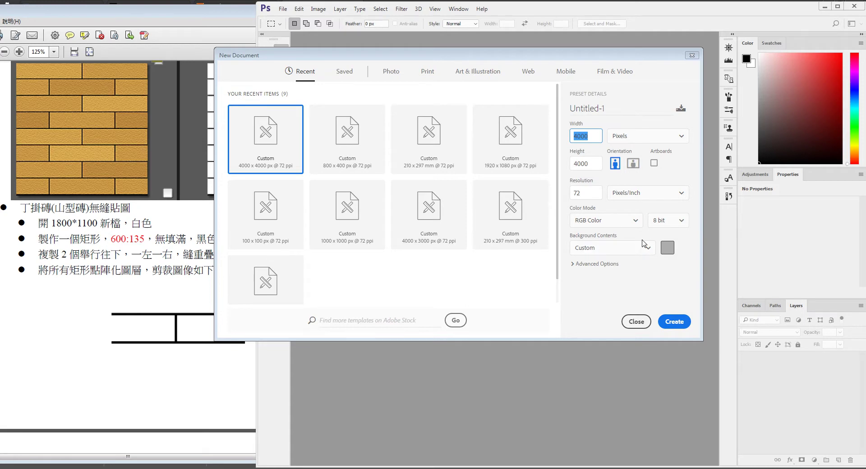
pyautogui.write('18')
pyautogui.press('Tab')
pyautogui.write('11')
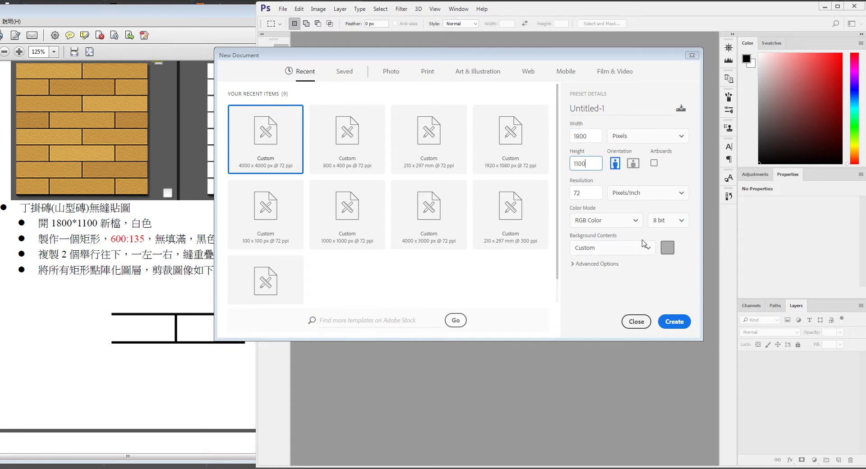
pyautogui.moveTo(519, 56); pyautogui.dragTo(564, 42)
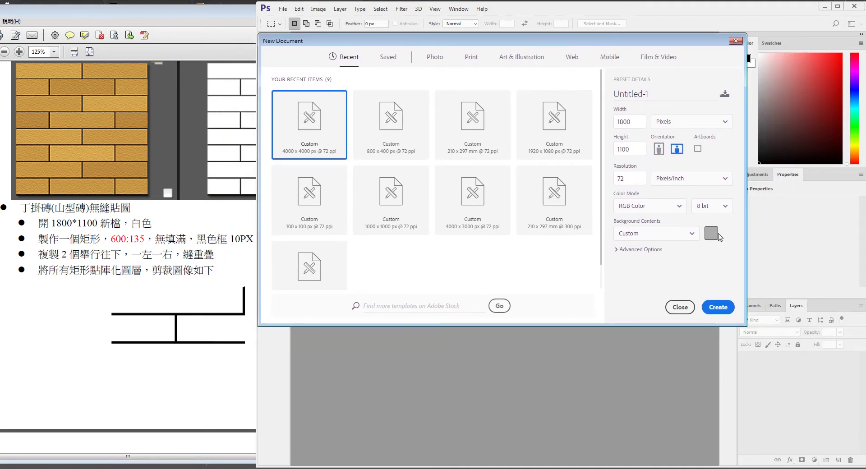
pyautogui.click(717, 235)
pyautogui.write('ffffff')
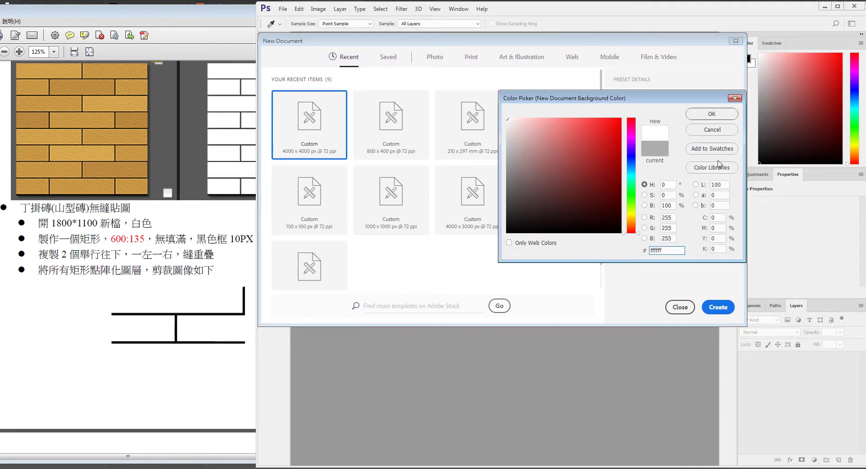
pyautogui.click(711, 114)
pyautogui.click(718, 306)
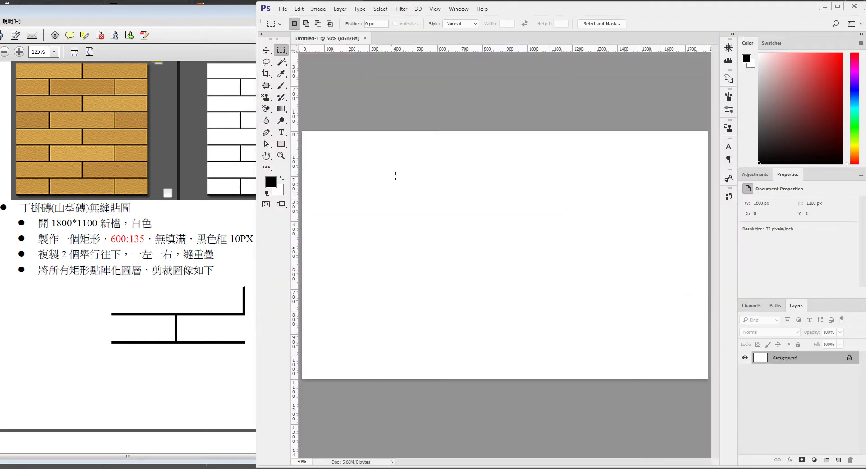
pyautogui.moveTo(65, 250); pyautogui.dragTo(152, 247)
pyautogui.click(122, 248)
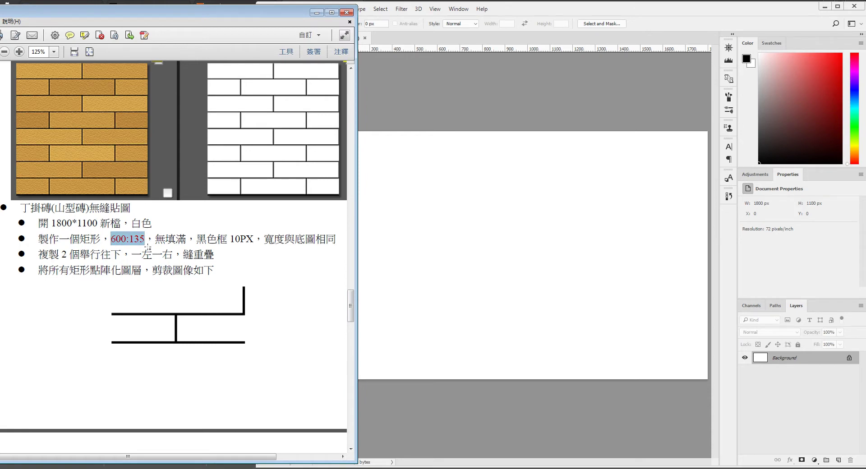
pyautogui.click(132, 248)
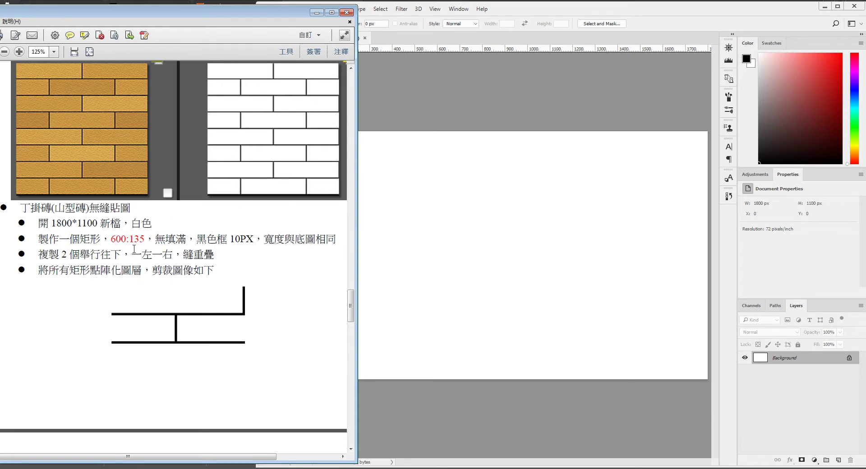
pyautogui.click(567, 21)
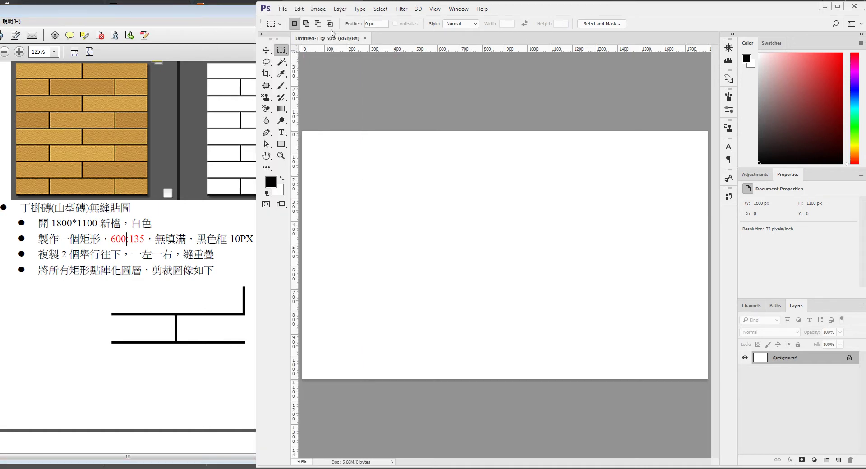
# Draw a rectangle and size it to 600 × 135 px
pyautogui.click(281, 145)
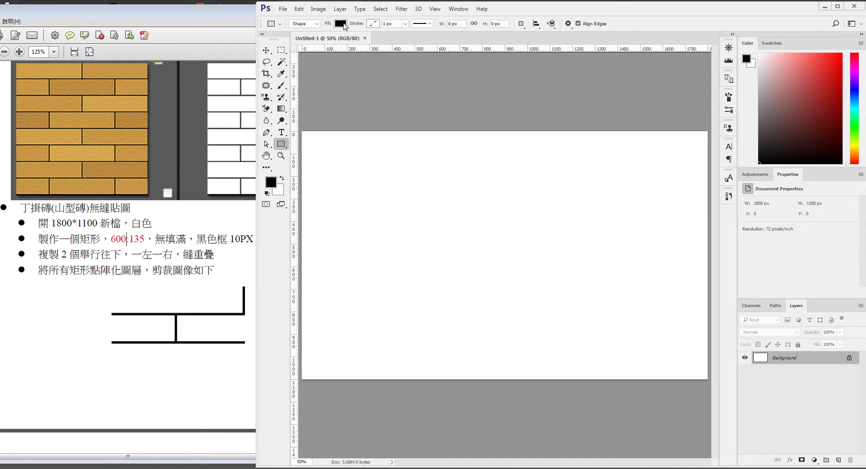
pyautogui.moveTo(371, 185); pyautogui.dragTo(474, 243)
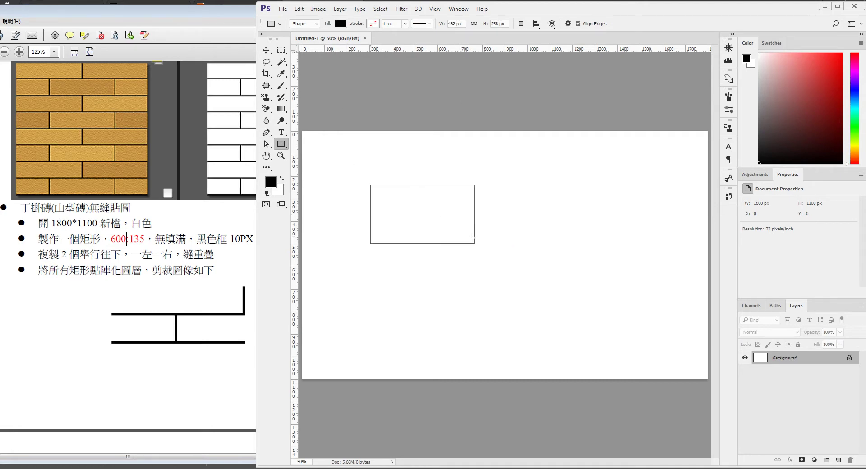
pyautogui.click(455, 24)
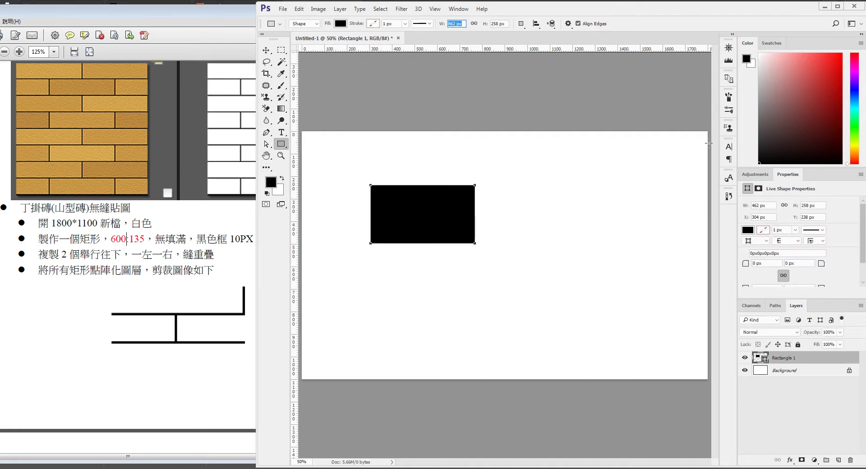
pyautogui.write('600')
pyautogui.press('Tab')
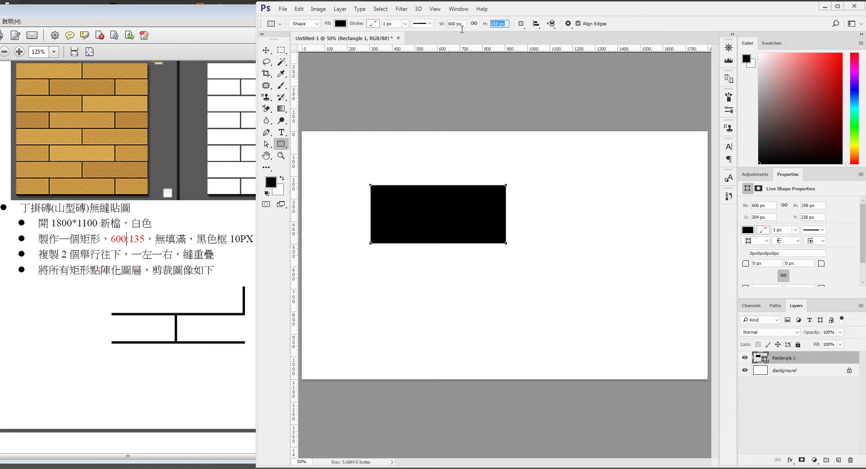
pyautogui.write('132')
pyautogui.write('5')
pyautogui.press('Return')
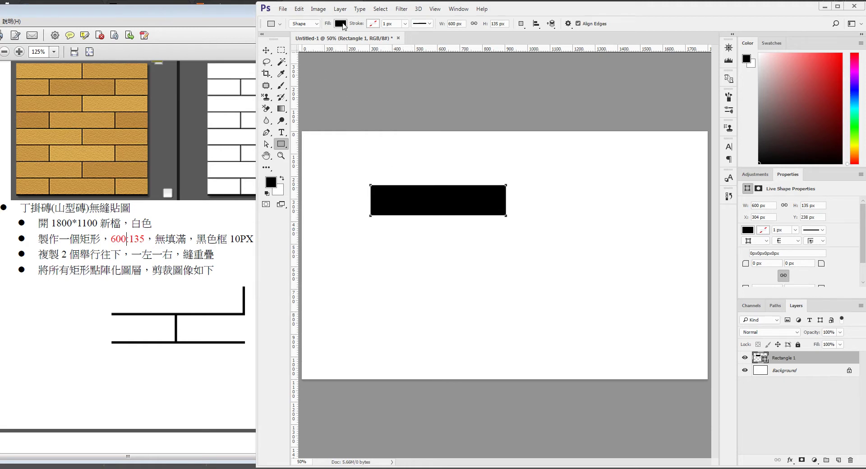
# Give the rectangle no fill and a 10 px black stroke
pyautogui.click(341, 24)
pyautogui.click(301, 41)
pyautogui.click(373, 23)
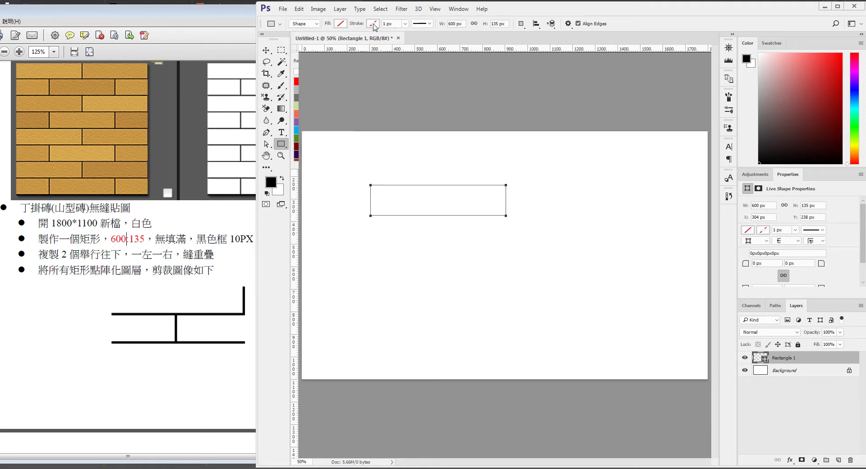
pyautogui.click(373, 24)
pyautogui.click(350, 73)
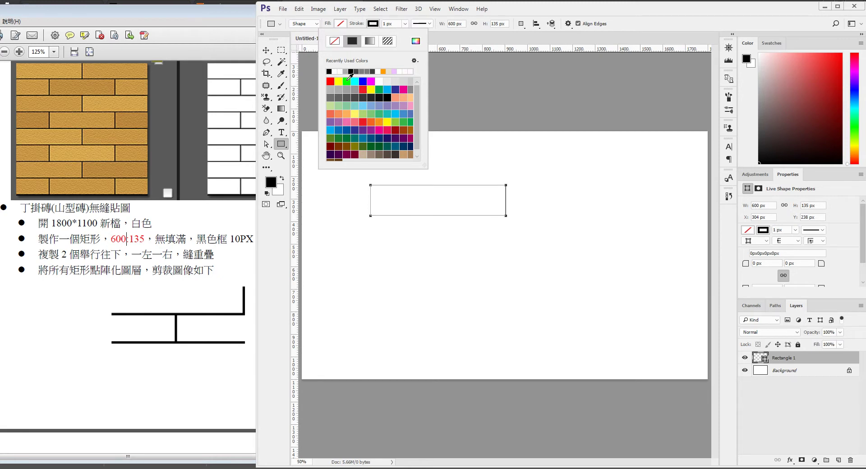
pyautogui.click(399, 26)
pyautogui.write('0')
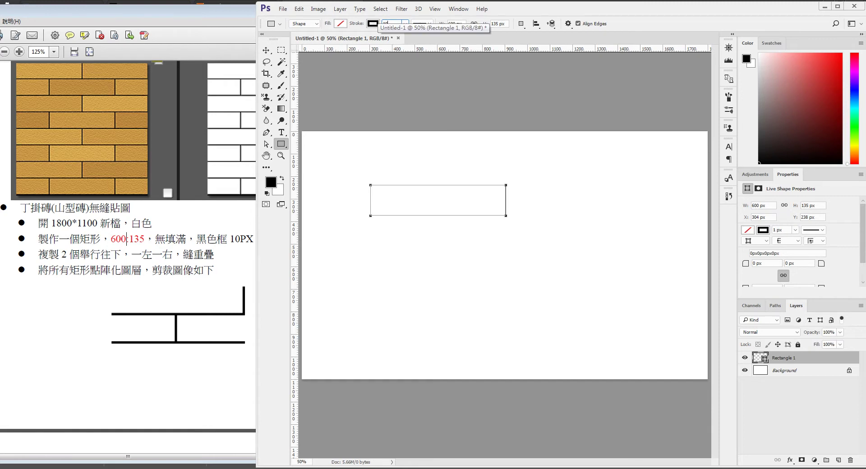
pyautogui.press('Return')
pyautogui.click(266, 50)
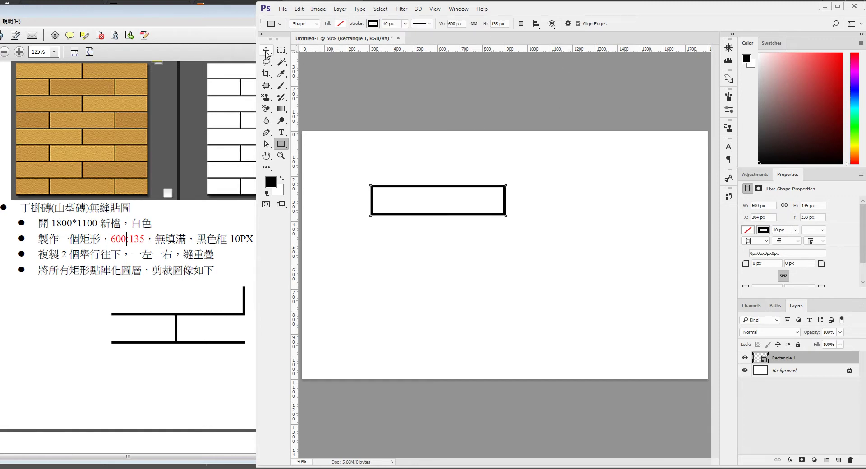
# Duplicate the brick, place the copy below-left of the original, and shift both bricks right
pyautogui.moveTo(456, 206); pyautogui.dragTo(456, 202)
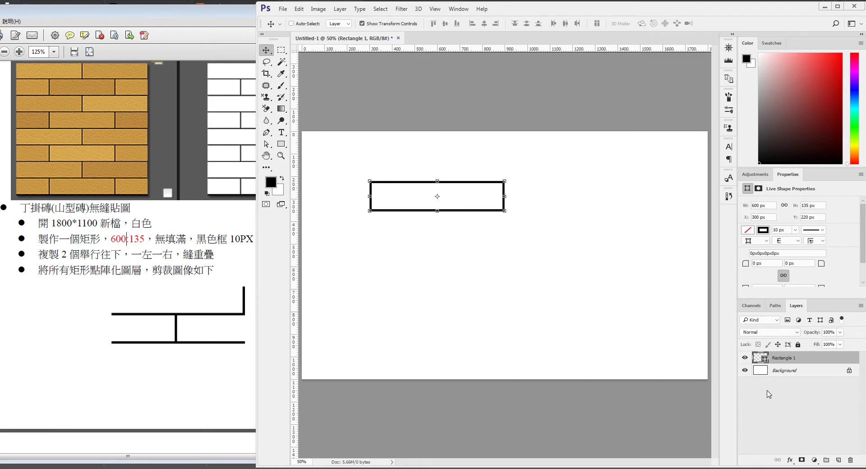
pyautogui.moveTo(831, 369); pyautogui.dragTo(838, 460)
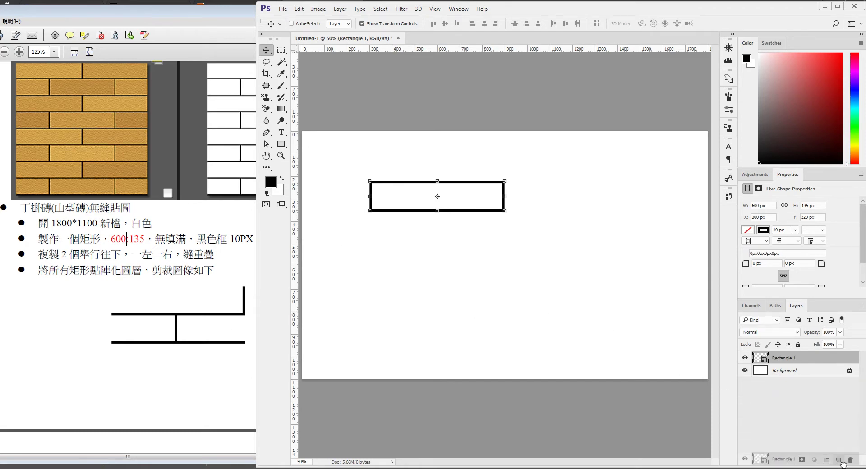
pyautogui.moveTo(483, 206); pyautogui.dragTo(416, 236)
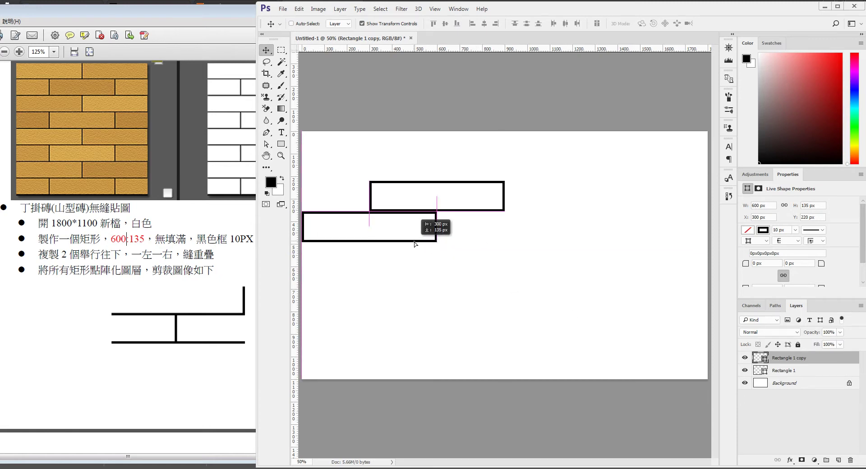
pyautogui.keyDown('shift'); pyautogui.click(796, 372); pyautogui.keyUp('shift')
pyautogui.moveTo(493, 223); pyautogui.dragTo(557, 227)
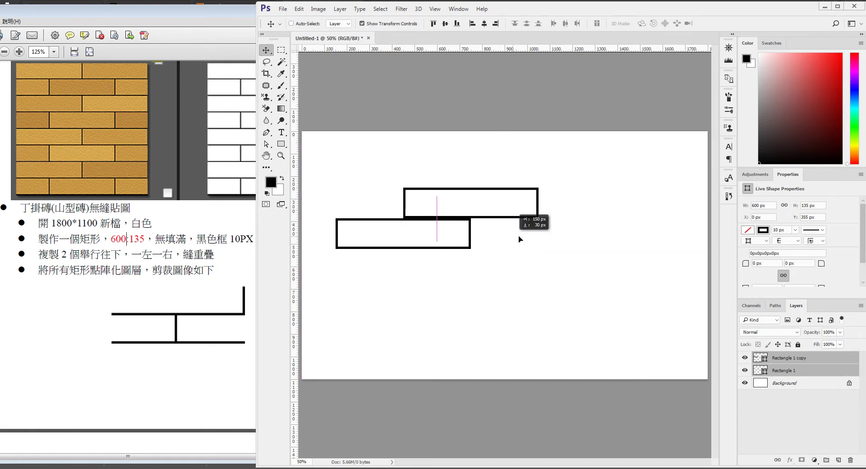
pyautogui.click(818, 360)
# Duplicate the lower brick, place the copy beside it, and zoom in on the seam
pyautogui.moveTo(819, 360); pyautogui.dragTo(838, 460)
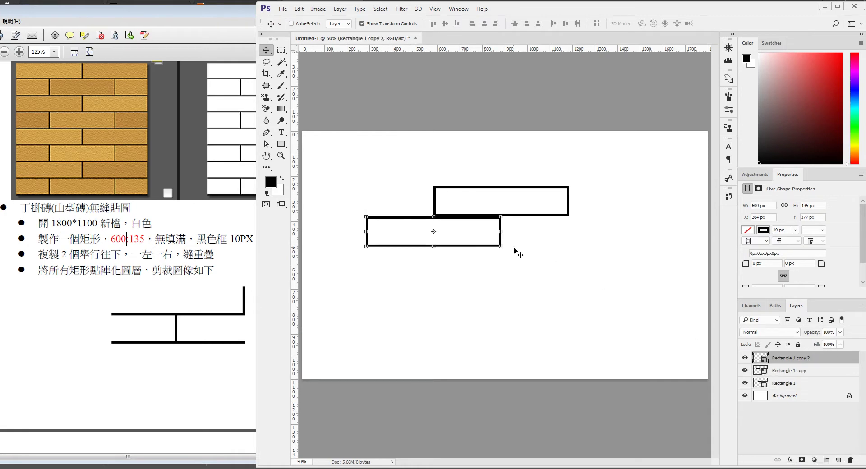
pyautogui.moveTo(474, 249); pyautogui.dragTo(608, 248)
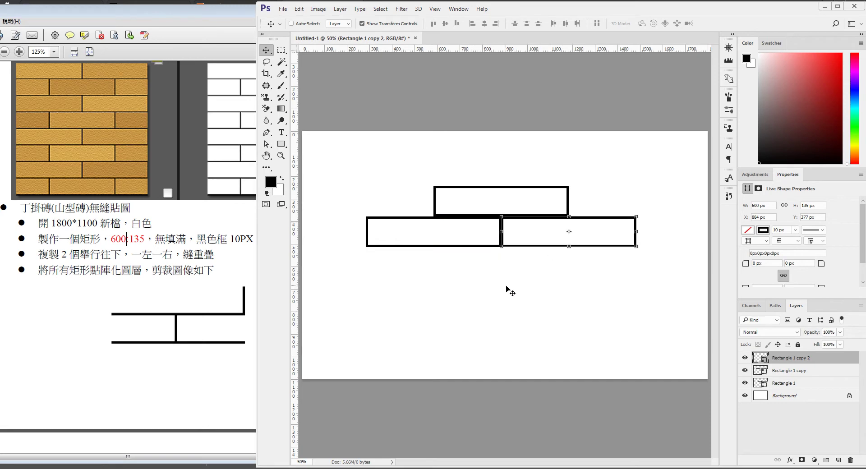
pyautogui.click(281, 50)
pyautogui.scroll(2, 500, 225)
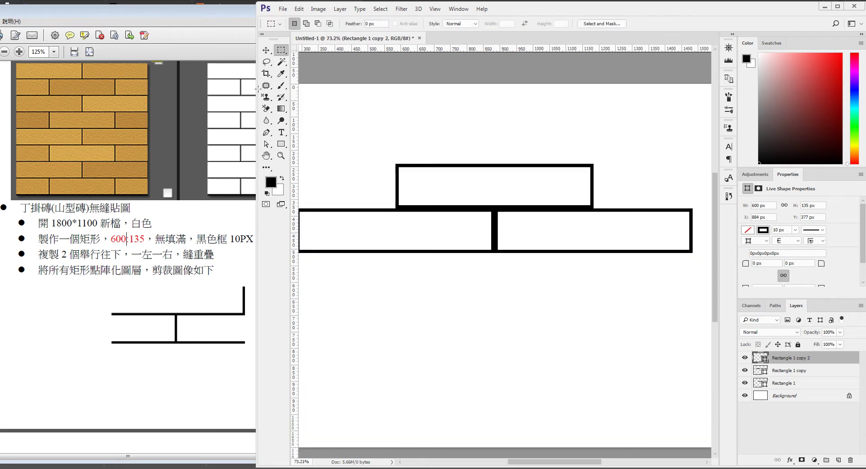
pyautogui.click(266, 50)
pyautogui.scroll(2, 500, 228)
pyautogui.scroll(2, 499, 228)
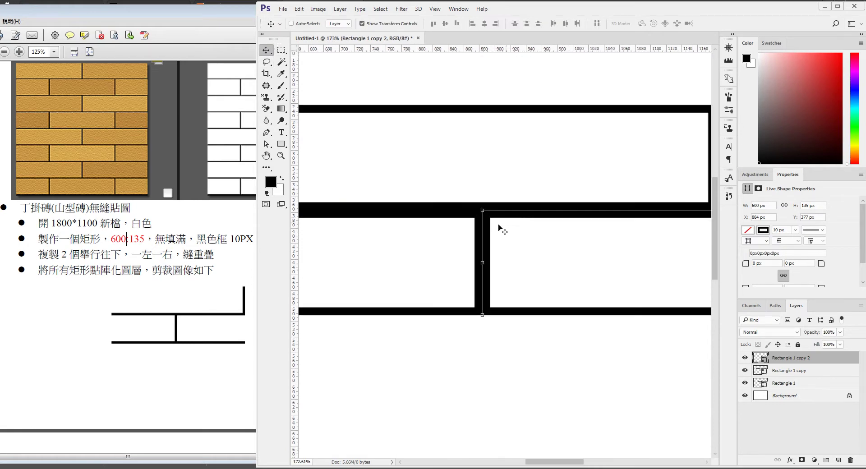
pyautogui.scroll(1, 498, 228)
pyautogui.scroll(2, 514, 241)
pyautogui.scroll(2, 521, 228)
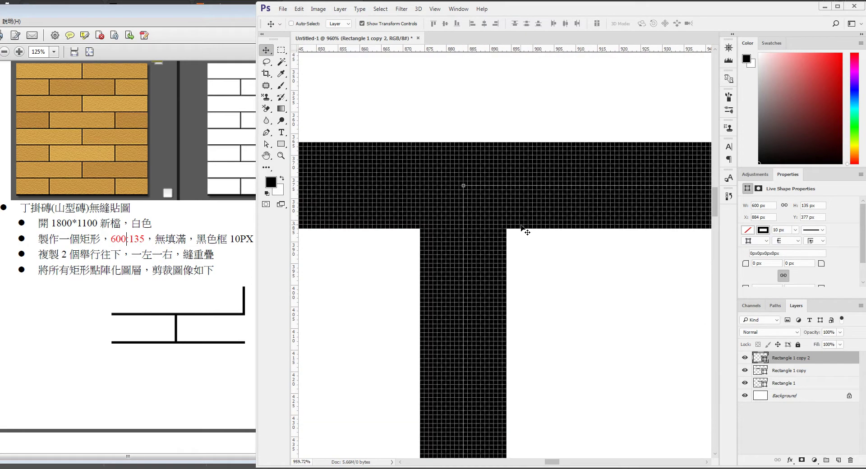
# Nudge both lower bricks with arrow keys so their outlines overlap into one seam at Y 367
pyautogui.press('Up')
pyautogui.press('Up')
pyautogui.press('Up')
pyautogui.press('Up')
pyautogui.press('Up')
pyautogui.press('Up')
pyautogui.press('Up')
pyautogui.press('Up')
pyautogui.press('Up')
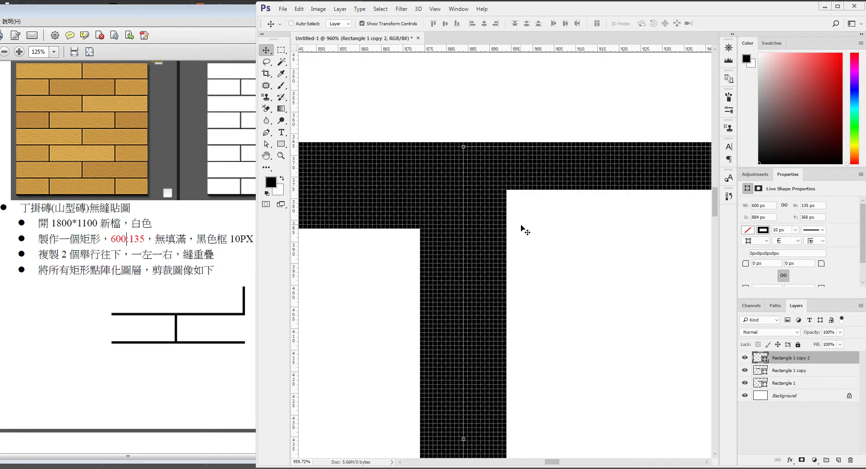
pyautogui.press('Up')
pyautogui.click(794, 376)
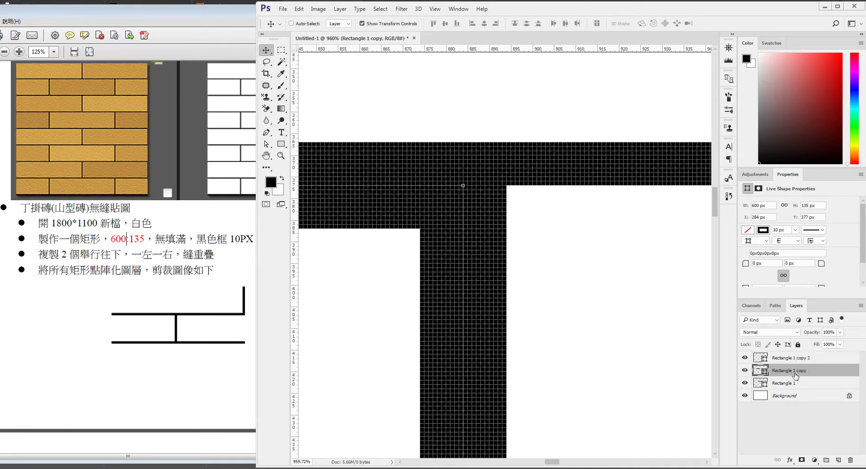
pyautogui.press('Up')
pyautogui.press('Up')
pyautogui.press('Up')
pyautogui.press('Up')
pyautogui.press('Up')
pyautogui.press('Up')
pyautogui.press('Up')
pyautogui.press('Up')
pyautogui.press('Up')
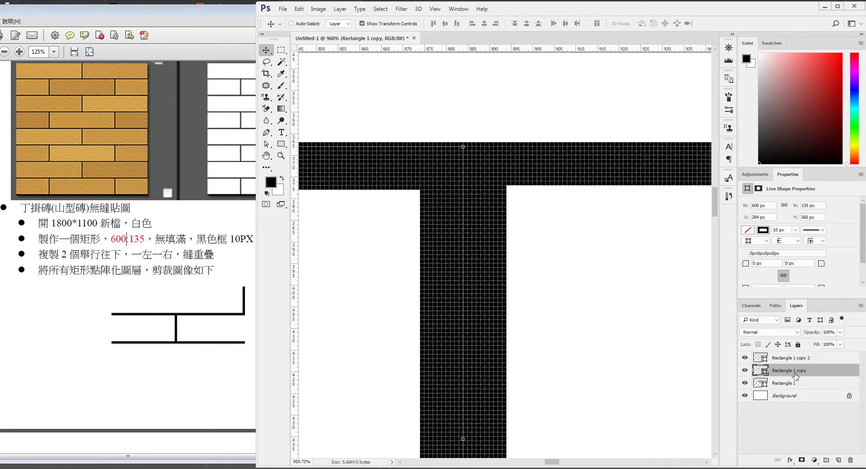
pyautogui.press('Up')
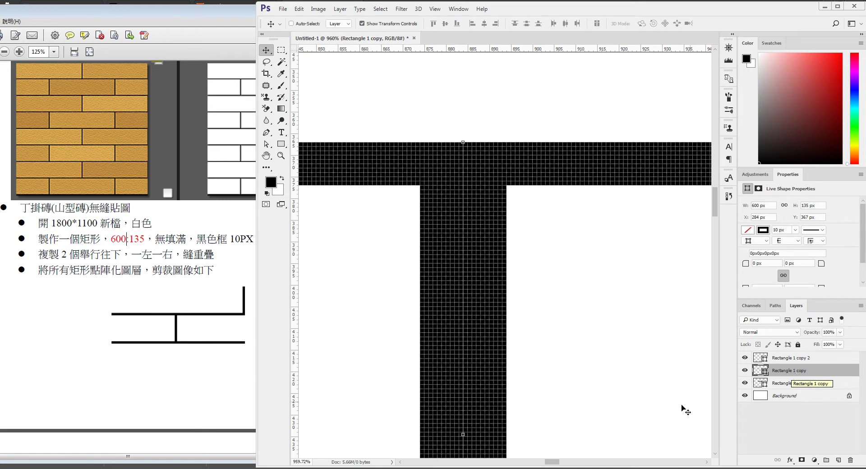
pyautogui.press('Right')
pyautogui.press('Right')
pyautogui.press('Right')
pyautogui.press('Right')
pyautogui.press('Right')
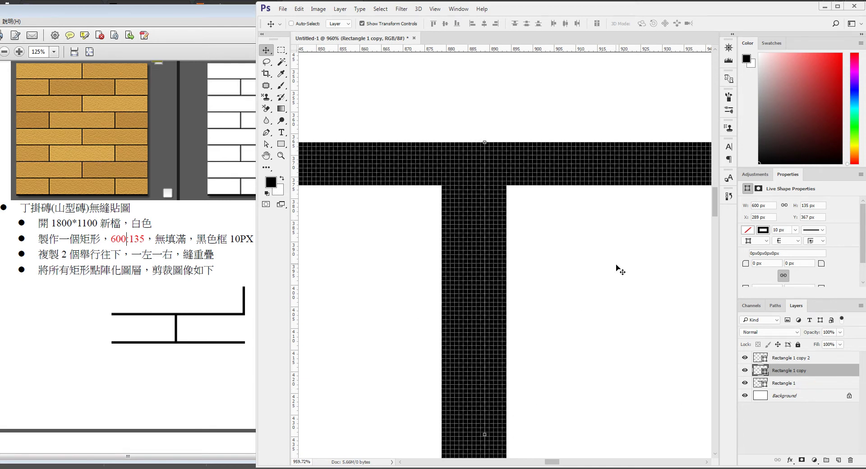
pyautogui.click(803, 358)
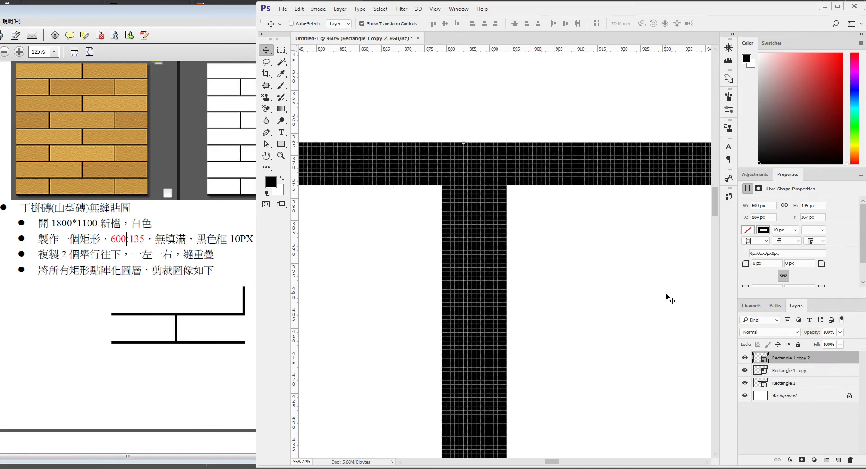
pyautogui.press('Left')
pyautogui.press('Left')
pyautogui.press('Left')
pyautogui.press('Left')
pyautogui.press('Left')
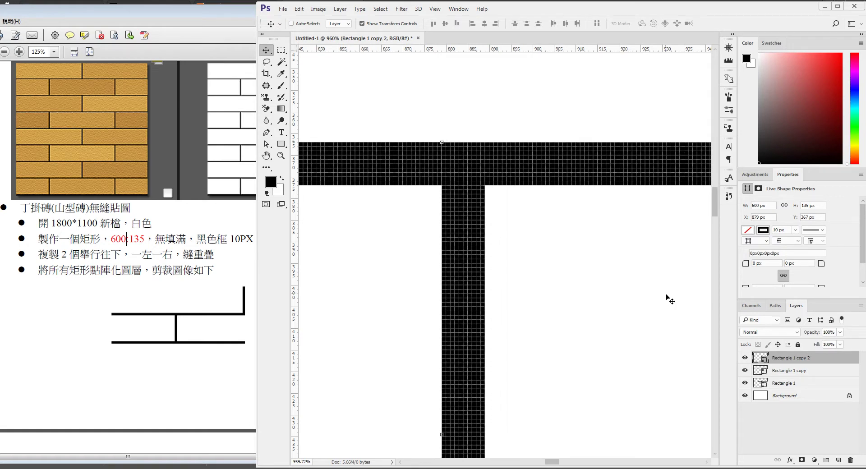
pyautogui.scroll(-1, 517, 200)
pyautogui.scroll(-3, 517, 200)
pyautogui.scroll(-3, 586, 239)
pyautogui.scroll(-3, 656, 278)
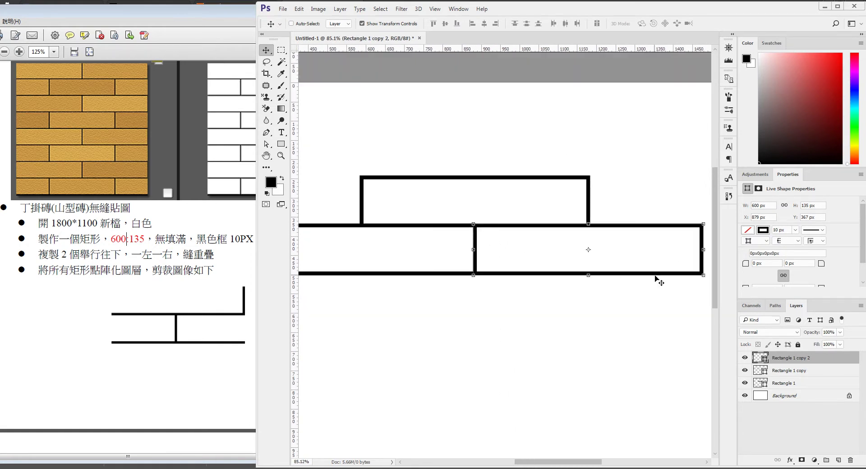
pyautogui.scroll(3, 471, 237)
# Check the lower bricks' vertical seam lines up, zooming in and out around it
pyautogui.moveTo(486, 224); pyautogui.dragTo(487, 225)
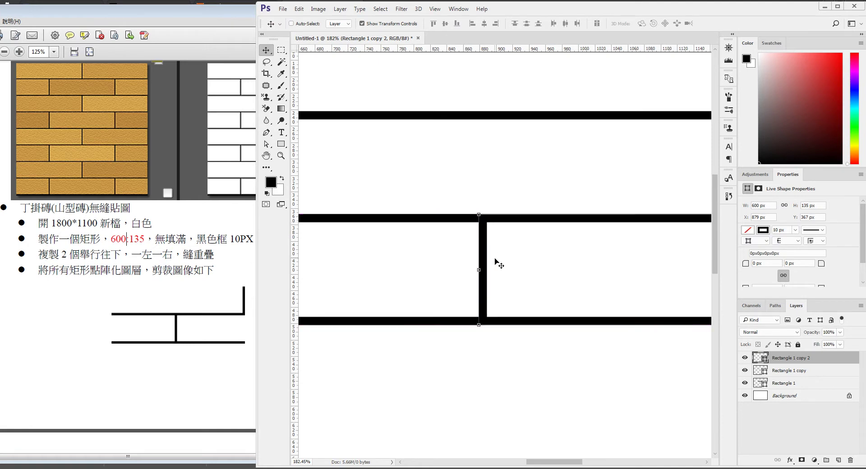
pyautogui.scroll(-3, 497, 132)
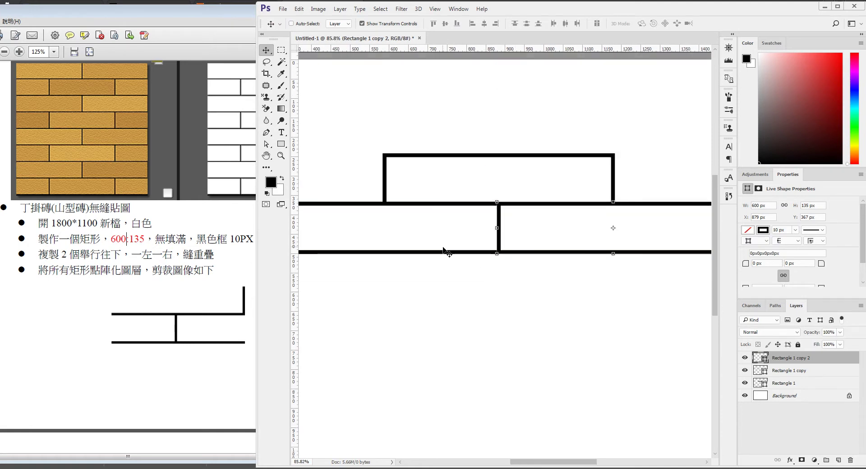
pyautogui.scroll(3, 498, 231)
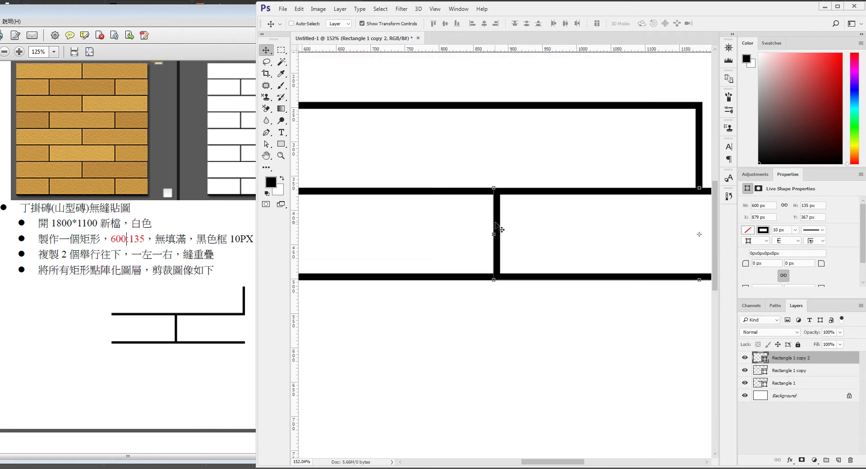
pyautogui.scroll(1, 512, 218)
pyautogui.scroll(3, 496, 198)
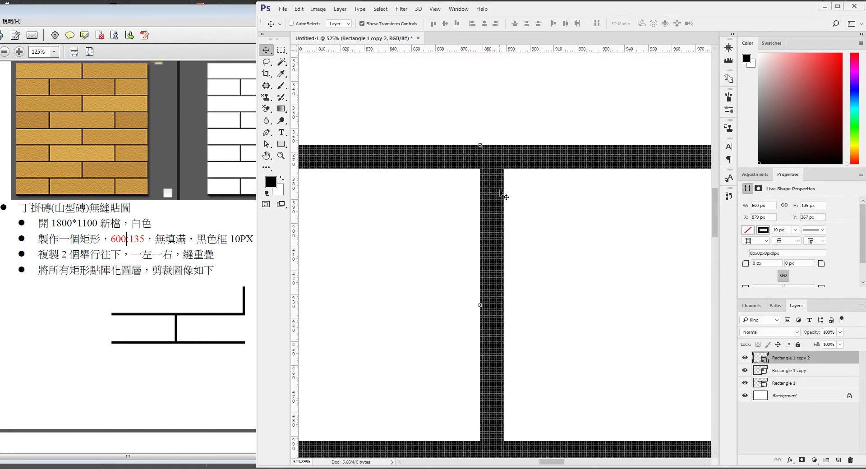
pyautogui.scroll(-2, 499, 190)
pyautogui.scroll(-2, 510, 189)
pyautogui.scroll(-1, 510, 189)
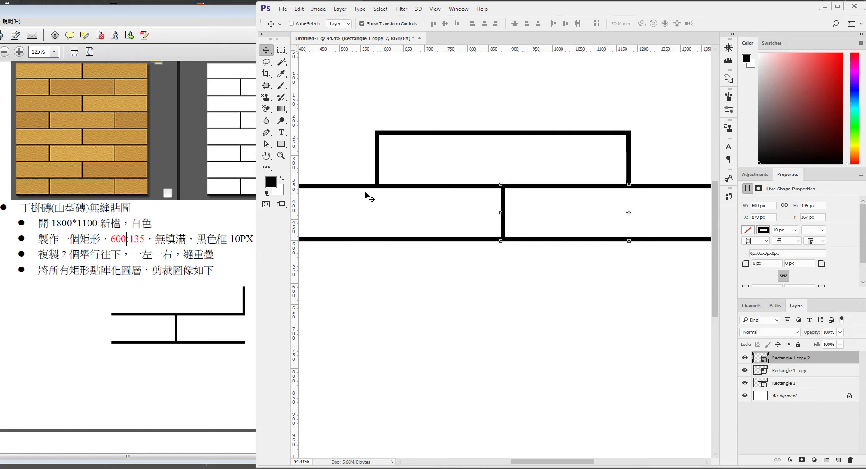
# Select both lower bricks and raise them until their top outline overlaps the upper brick's bottom edge
pyautogui.press('ctrl')
pyautogui.keyDown('ctrl'); pyautogui.click(801, 377); pyautogui.keyUp('ctrl')
pyautogui.scroll(1, 569, 194)
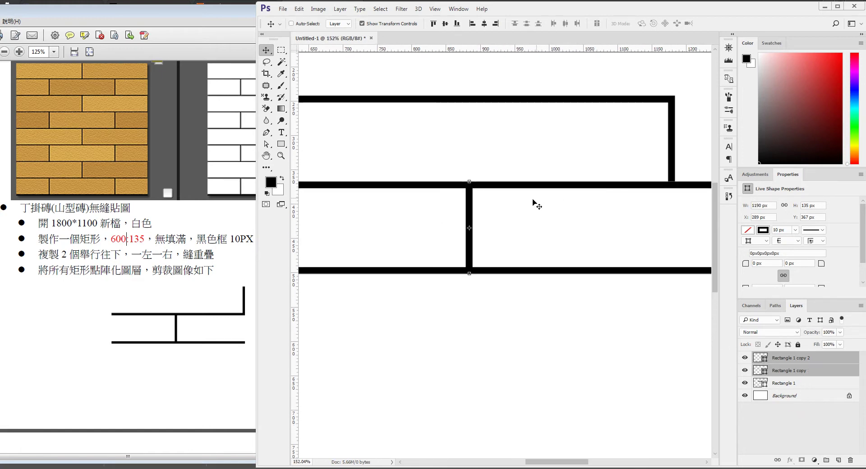
pyautogui.scroll(1, 486, 213)
pyautogui.scroll(1, 474, 188)
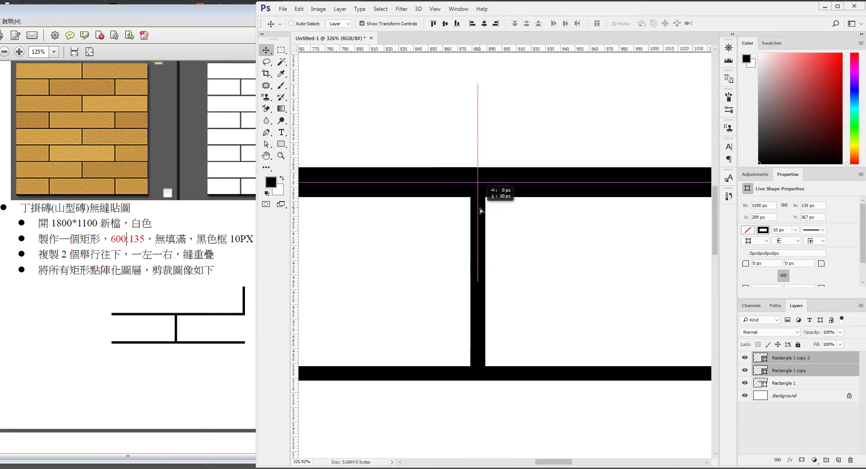
pyautogui.moveTo(480, 208); pyautogui.dragTo(480, 196)
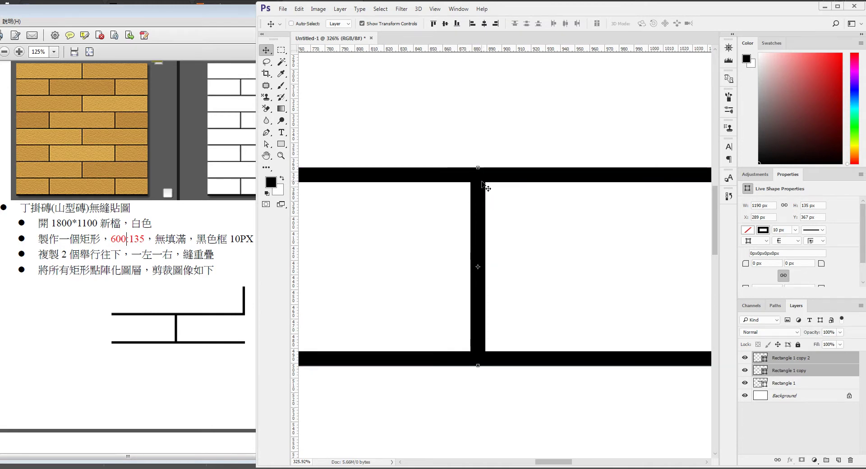
pyautogui.scroll(-2, 484, 232)
pyautogui.scroll(-2, 479, 239)
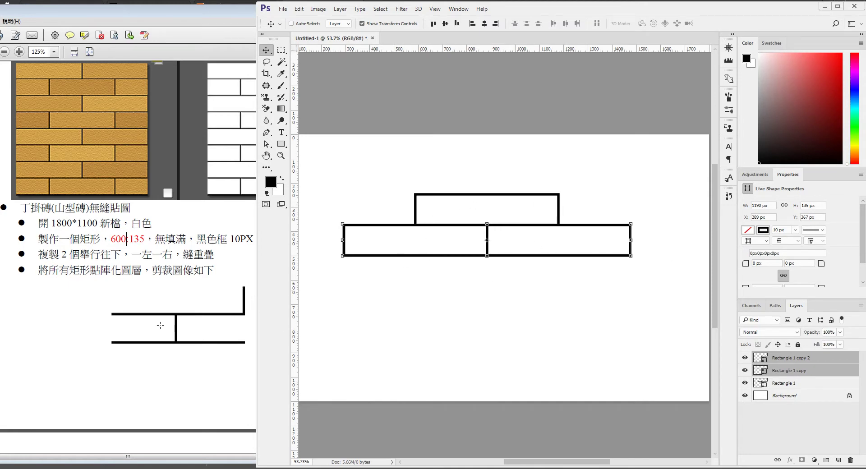
pyautogui.click(826, 384)
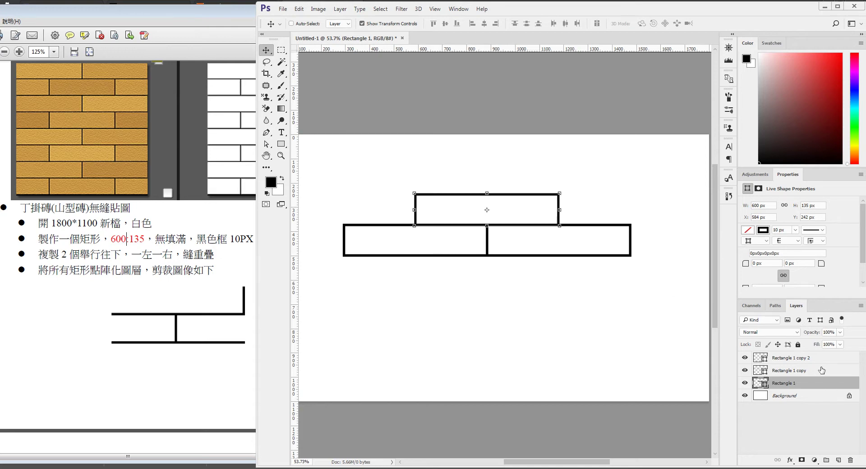
pyautogui.rightClick(815, 385)
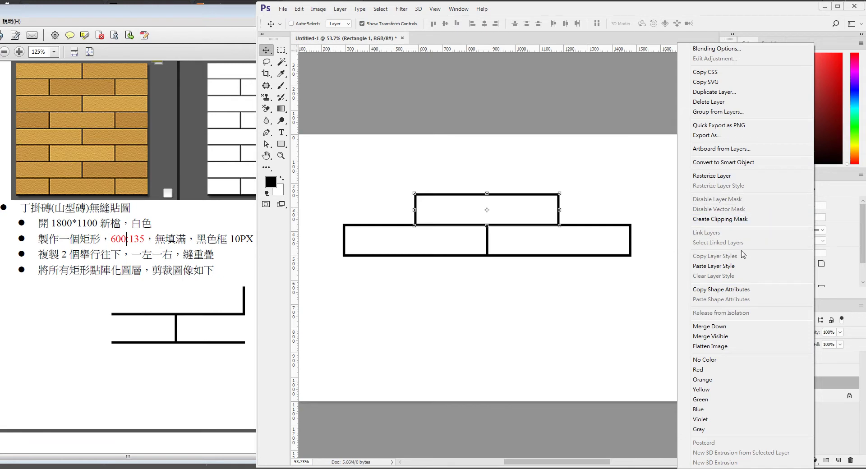
pyautogui.click(830, 360)
pyautogui.keyDown('shift'); pyautogui.click(830, 362); pyautogui.keyUp('shift')
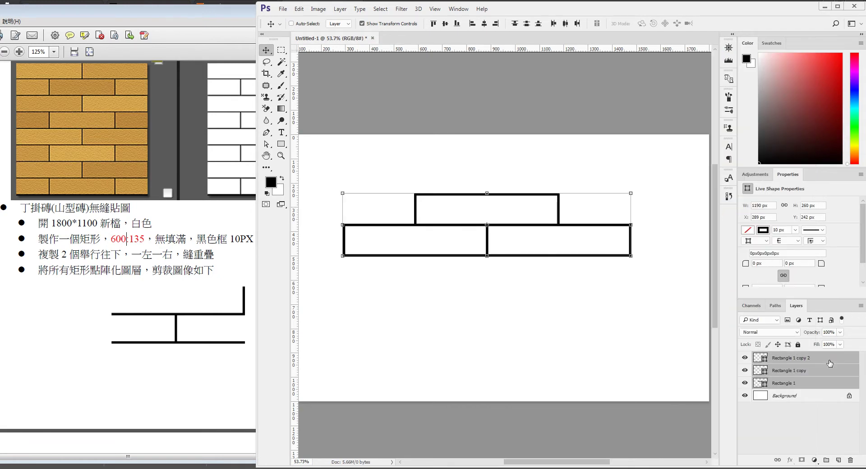
pyautogui.rightClick(830, 363)
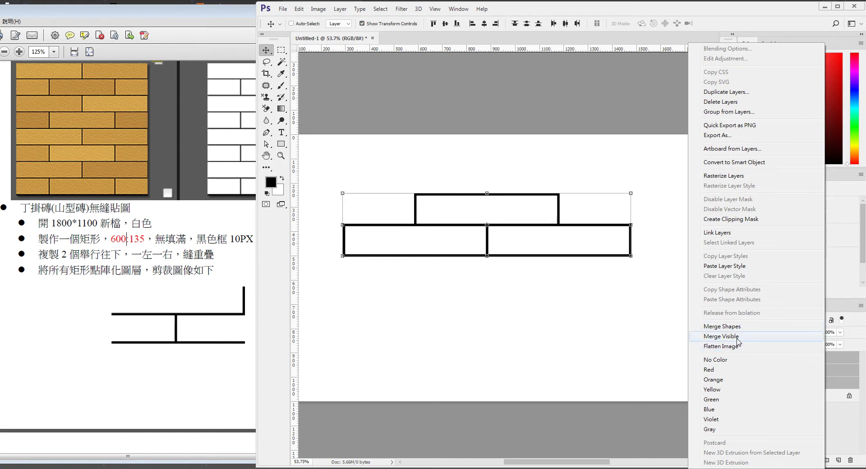
pyautogui.click(784, 332)
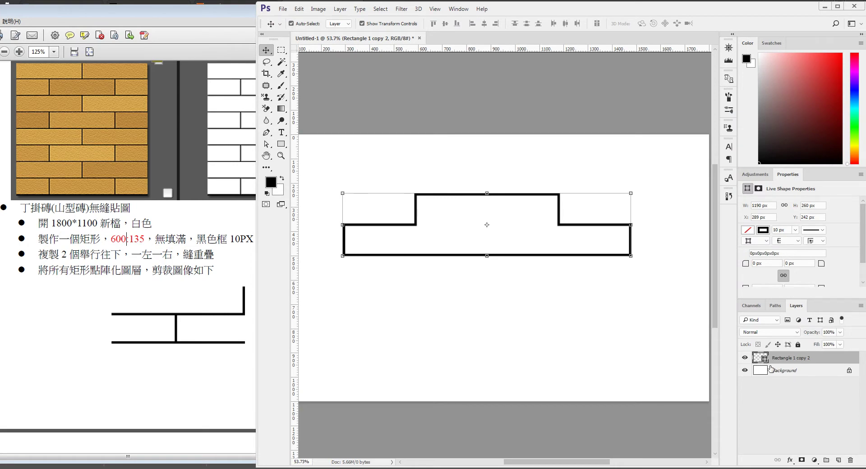
pyautogui.hotkey('ctrl', 'z')
pyautogui.rightClick(816, 363)
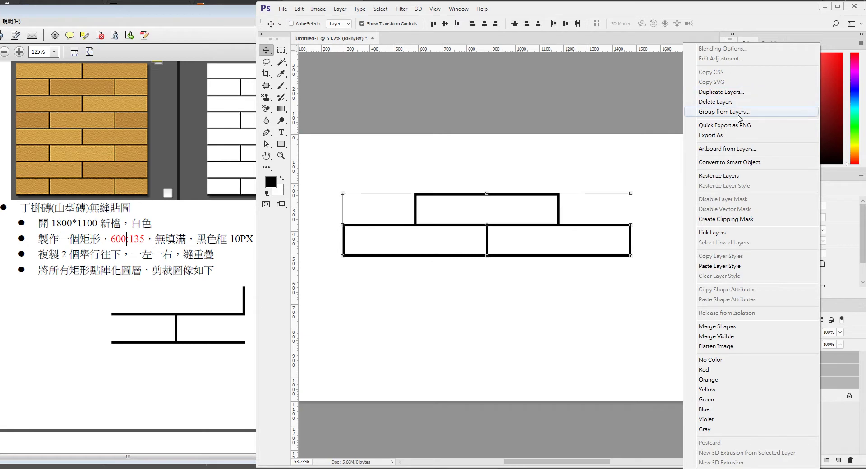
pyautogui.click(840, 417)
pyautogui.click(834, 384)
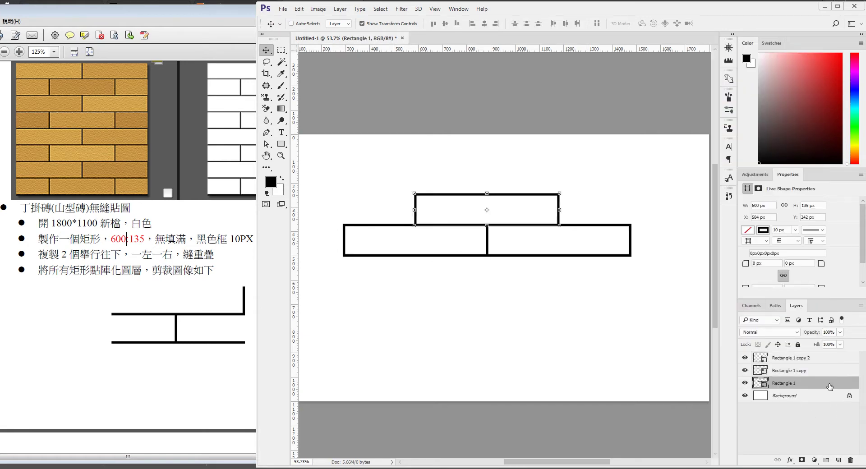
# Rasterize the Rectangle 1, Rectangle 1 copy and Rectangle 1 copy 2 layers
pyautogui.rightClick(830, 386)
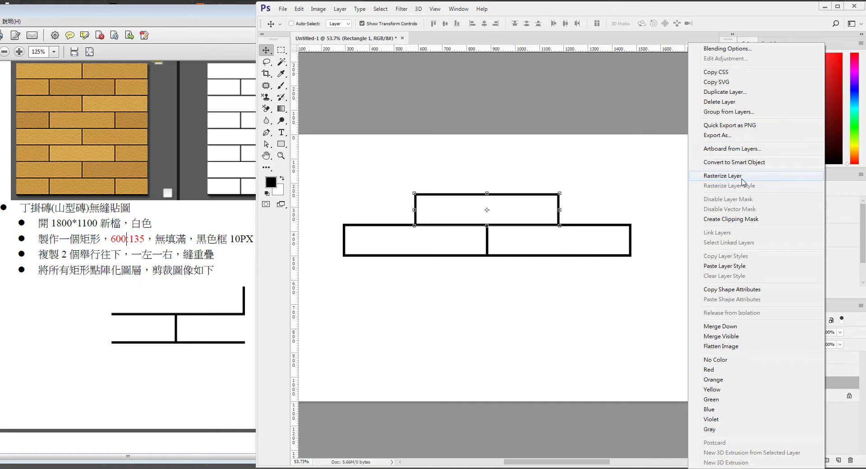
pyautogui.click(742, 179)
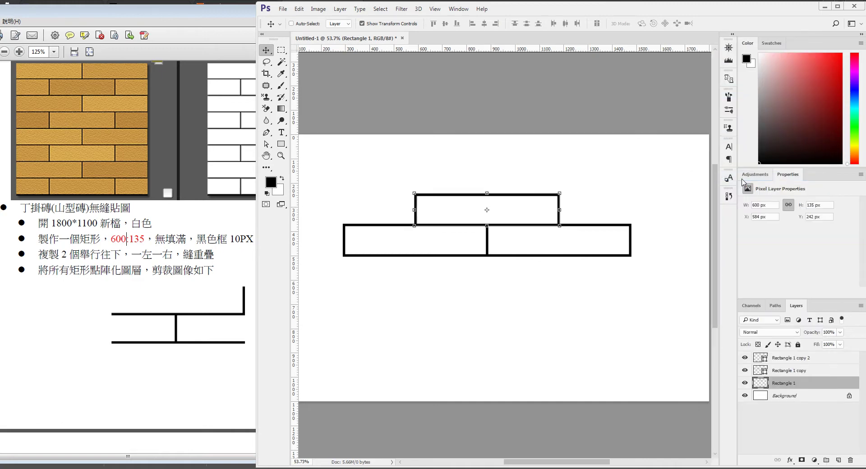
pyautogui.click(824, 374)
pyautogui.rightClick(823, 373)
pyautogui.click(806, 176)
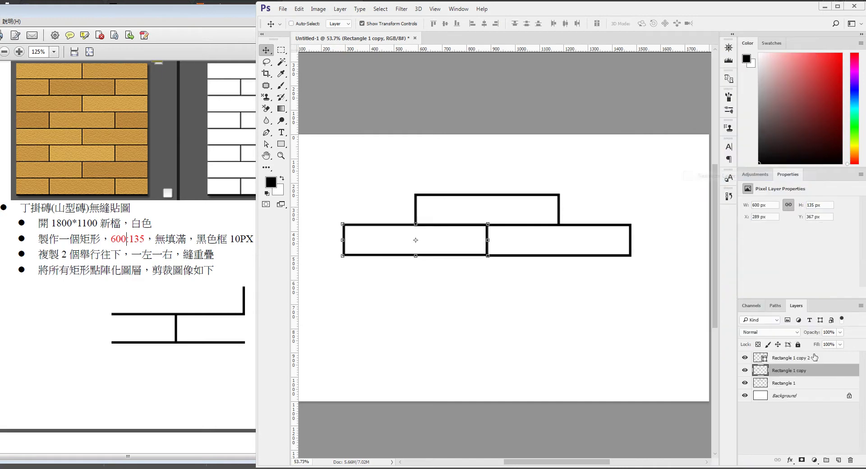
pyautogui.click(819, 360)
pyautogui.rightClick(820, 361)
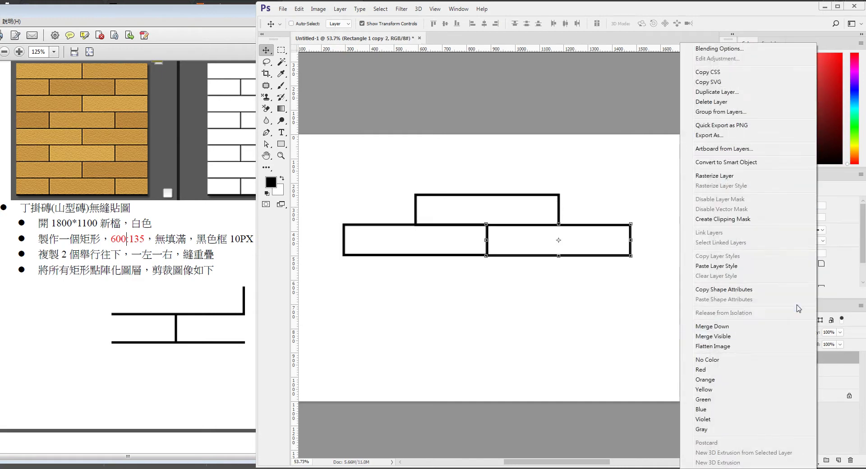
pyautogui.click(748, 178)
# Merge the three rasterized brick layers into a single layer
pyautogui.keyDown('shift'); pyautogui.click(811, 384); pyautogui.keyUp('shift')
pyautogui.rightClick(812, 384)
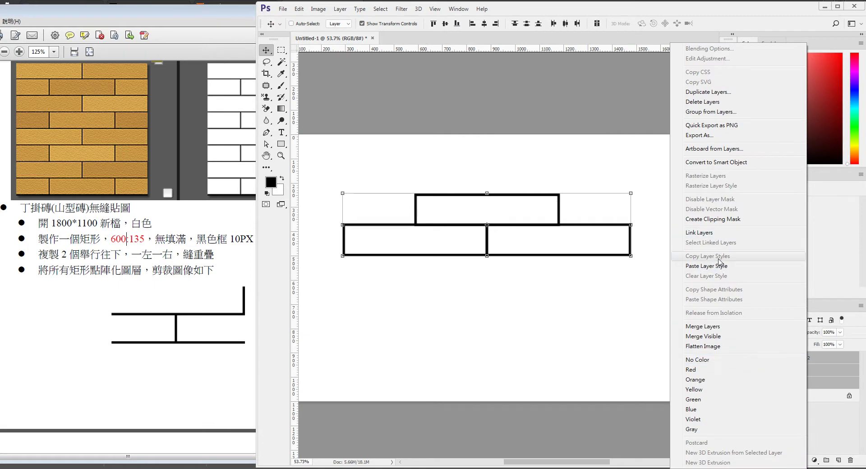
pyautogui.click(703, 326)
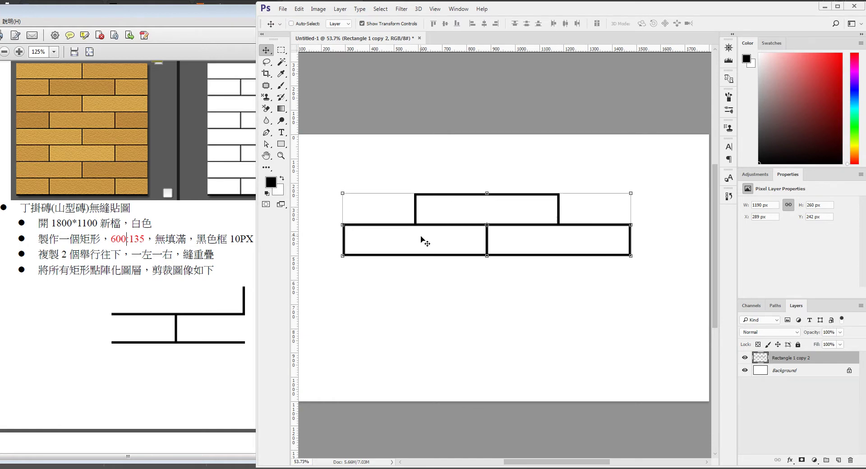
pyautogui.click(281, 50)
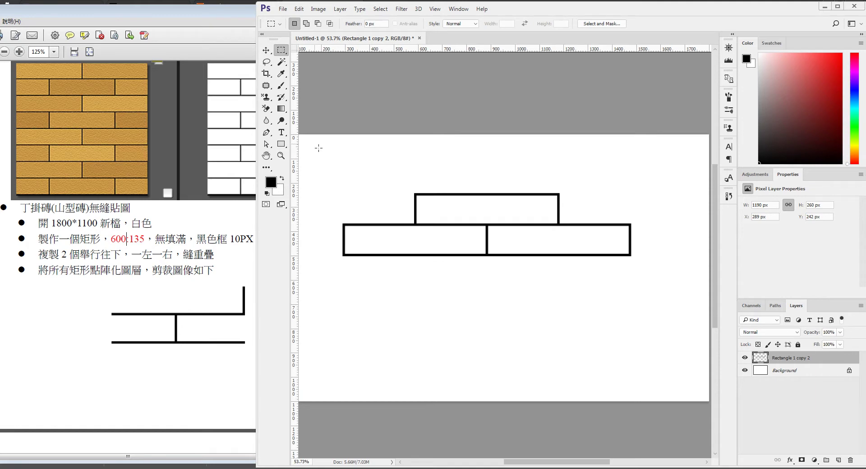
# Select the area left of the top brick and delete the brick lines inside it
pyautogui.moveTo(314, 143); pyautogui.dragTo(415, 339)
pyautogui.scroll(3, 429, 213)
pyautogui.scroll(3, 414, 198)
pyautogui.scroll(2, 411, 216)
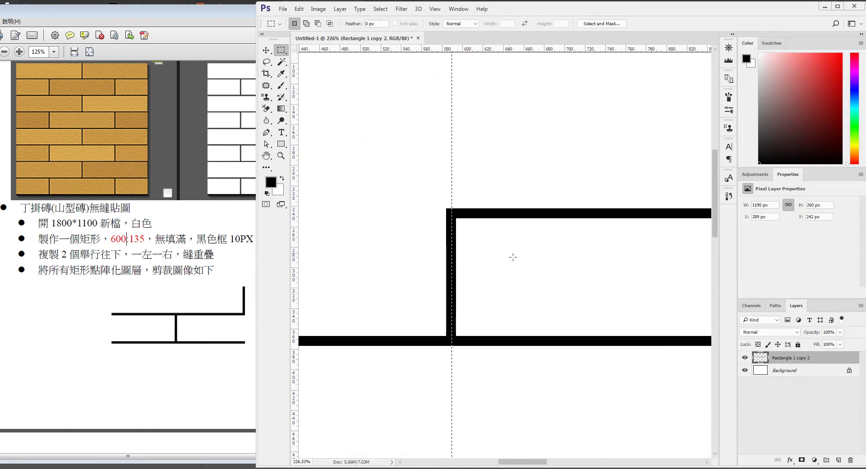
pyautogui.scroll(-4, 513, 257)
pyautogui.moveTo(323, 164)
pyautogui.mouseDown()
pyautogui.moveTo(388, 286)
pyautogui.moveTo(488, 412)
pyautogui.mouseUp()
pyautogui.scroll(4, 506, 269)
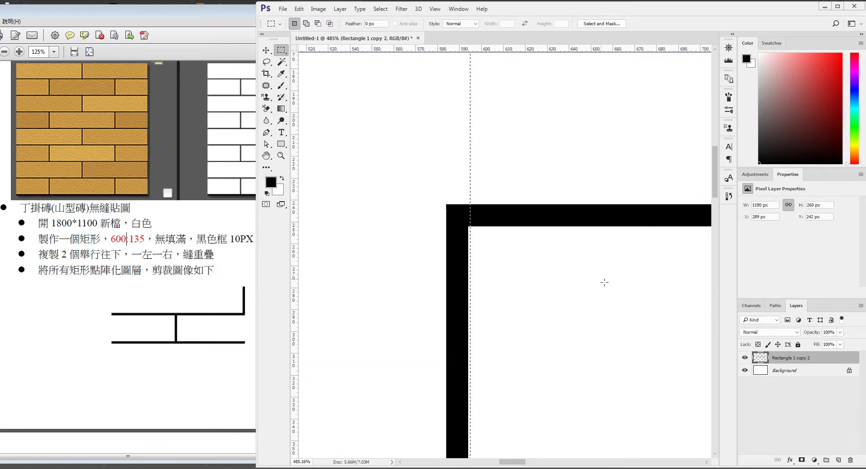
pyautogui.press('Left')
pyautogui.scroll(1, 424, 212)
pyautogui.scroll(1, 413, 214)
pyautogui.scroll(-1, 436, 168)
pyautogui.scroll(-1, 446, 163)
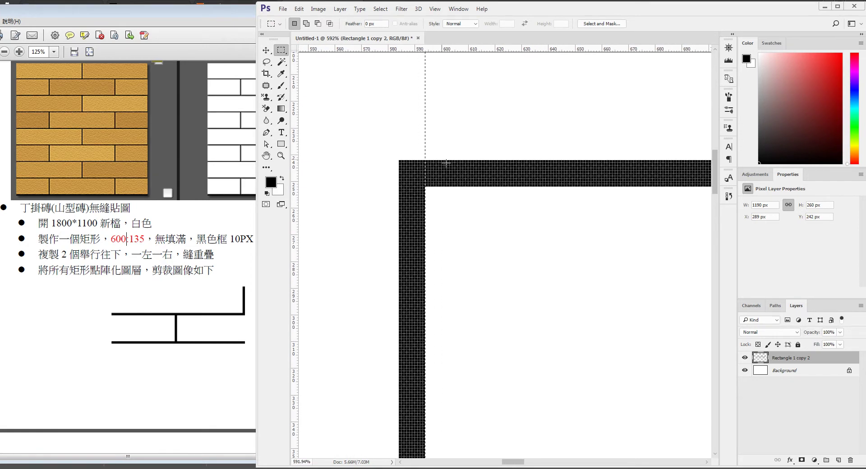
pyautogui.scroll(-3, 446, 163)
pyautogui.scroll(-2, 465, 187)
pyautogui.scroll(-2, 465, 187)
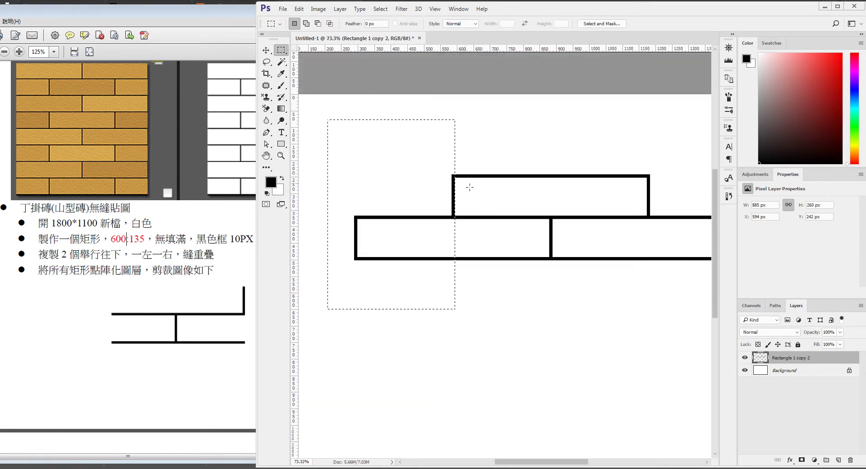
pyautogui.press('Delete')
# Select the thin extra strip along the bar's top and delete it, leaving 250 px height
pyautogui.moveTo(672, 131); pyautogui.dragTo(449, 168)
pyautogui.click(444, 184)
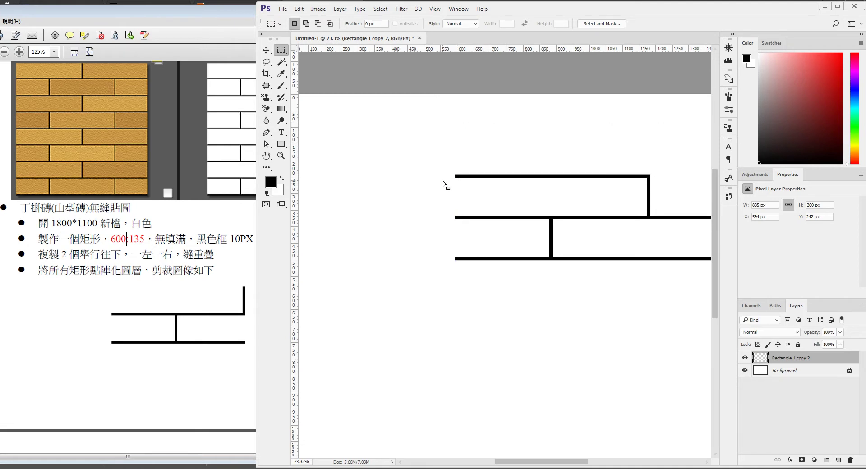
pyautogui.scroll(2, 646, 182)
pyautogui.scroll(2, 634, 145)
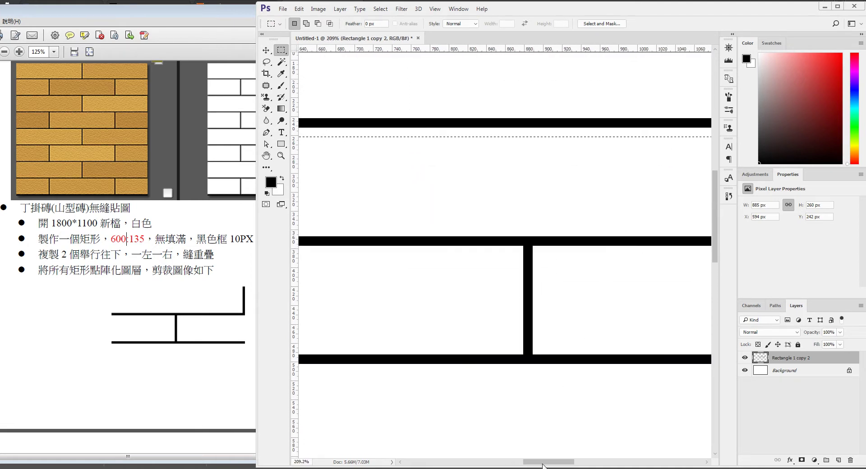
pyautogui.moveTo(536, 460); pyautogui.dragTo(570, 460)
pyautogui.press('Up')
pyautogui.press('Up')
pyautogui.press('Up')
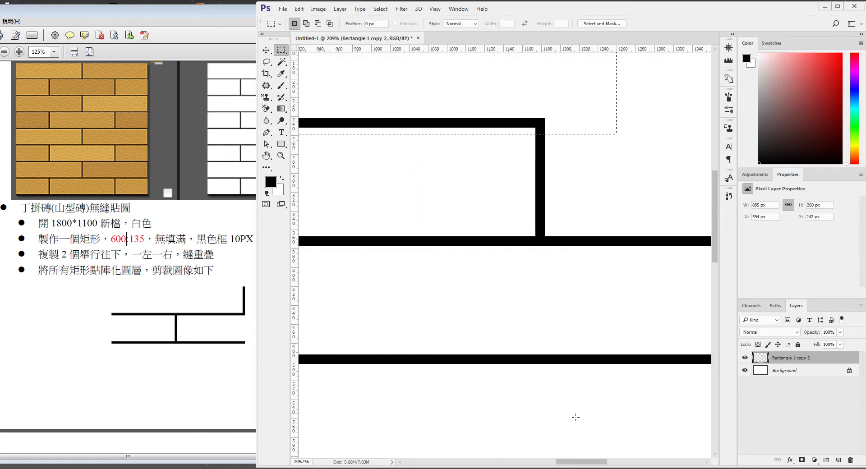
pyautogui.press('Up')
pyautogui.press('Up')
pyautogui.press('Up')
pyautogui.press('Up')
pyautogui.press('Up')
pyautogui.press('Up')
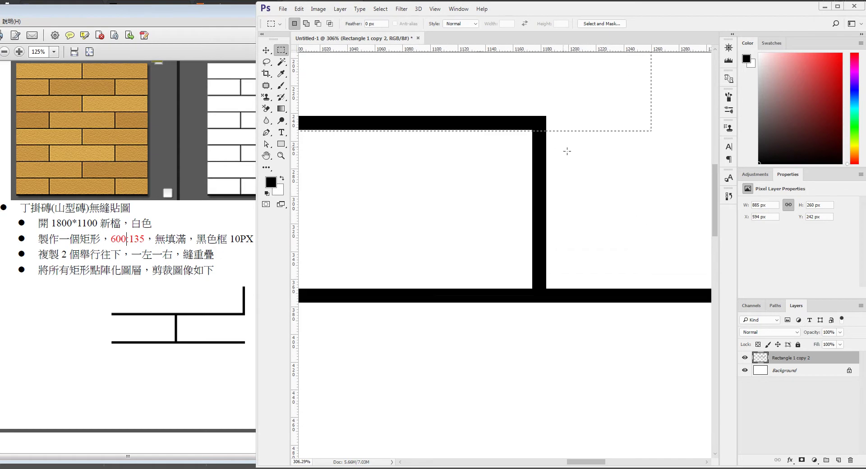
pyautogui.scroll(4, 567, 148)
pyautogui.scroll(2, 514, 141)
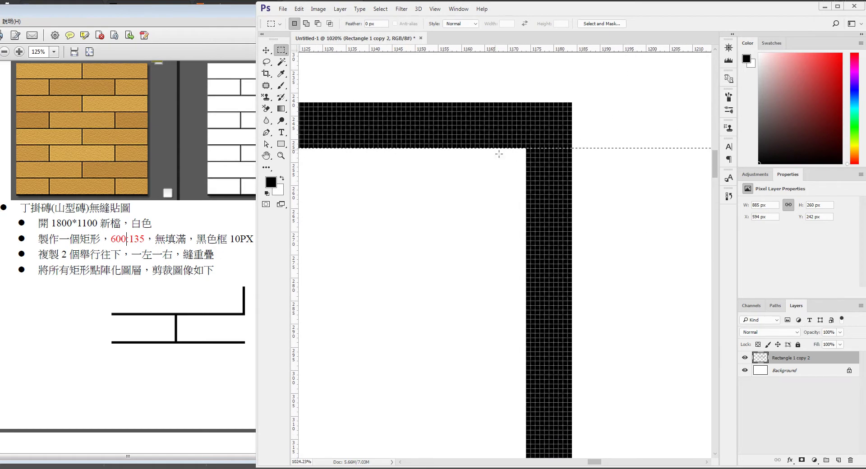
pyautogui.press('Delete')
# Marquee-select the excess right end of the bar
pyautogui.scroll(-1, 577, 197)
pyautogui.scroll(-5, 577, 197)
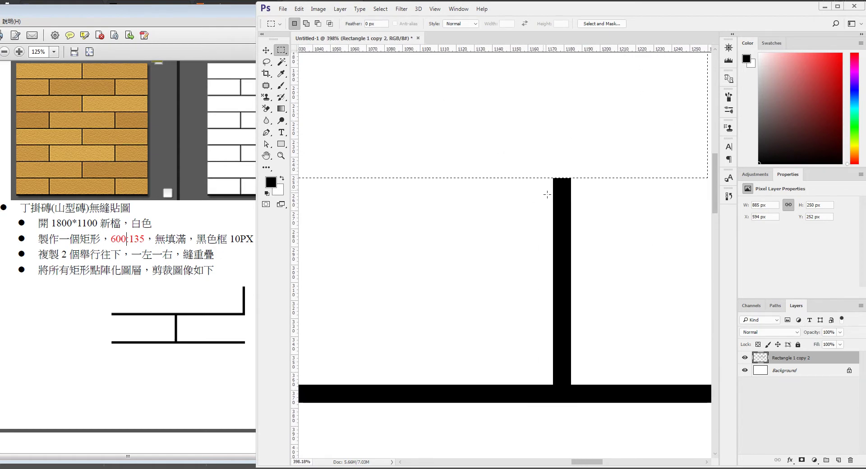
pyautogui.scroll(-3, 498, 199)
pyautogui.scroll(-1, 498, 199)
pyautogui.moveTo(655, 184)
pyautogui.mouseDown()
pyautogui.moveTo(568, 315)
pyautogui.moveTo(517, 343)
pyautogui.mouseUp()
pyautogui.scroll(3, 505, 229)
pyautogui.scroll(6, 505, 229)
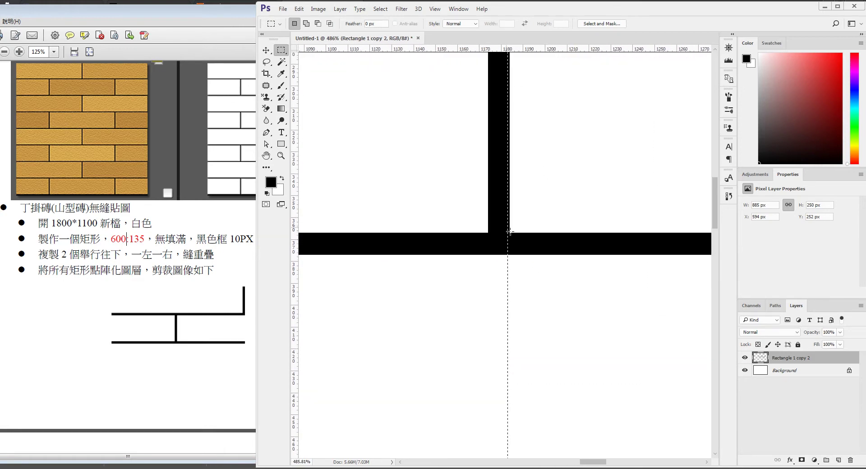
pyautogui.scroll(4, 509, 227)
pyautogui.scroll(3, 512, 224)
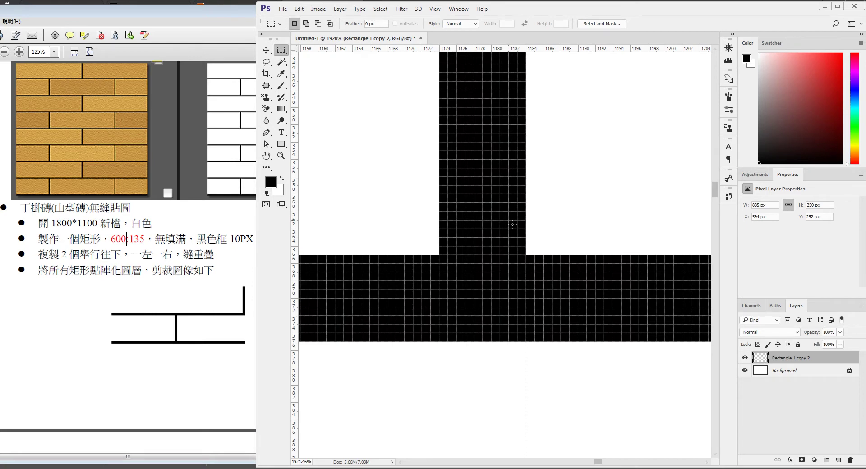
# Erase the selected right end so the bar is 590 px wide
pyautogui.press('Delete')
pyautogui.scroll(-2, 547, 258)
pyautogui.scroll(-5, 548, 259)
pyautogui.scroll(-6, 561, 265)
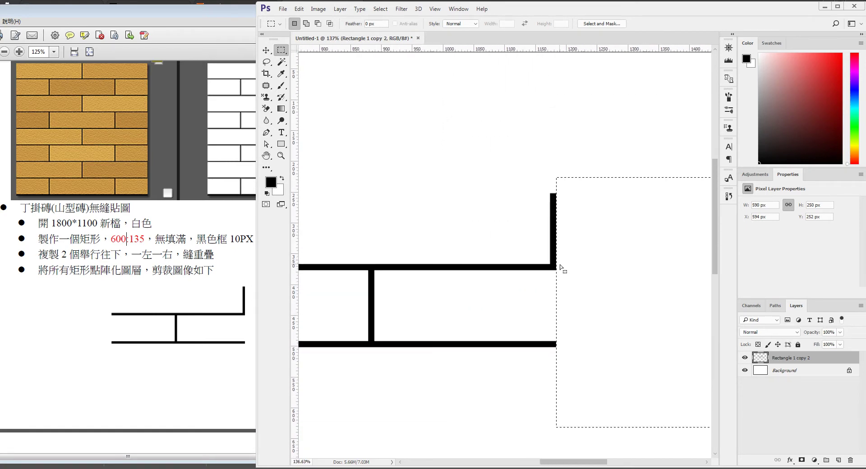
pyautogui.scroll(-1, 586, 280)
pyautogui.scroll(-2, 591, 272)
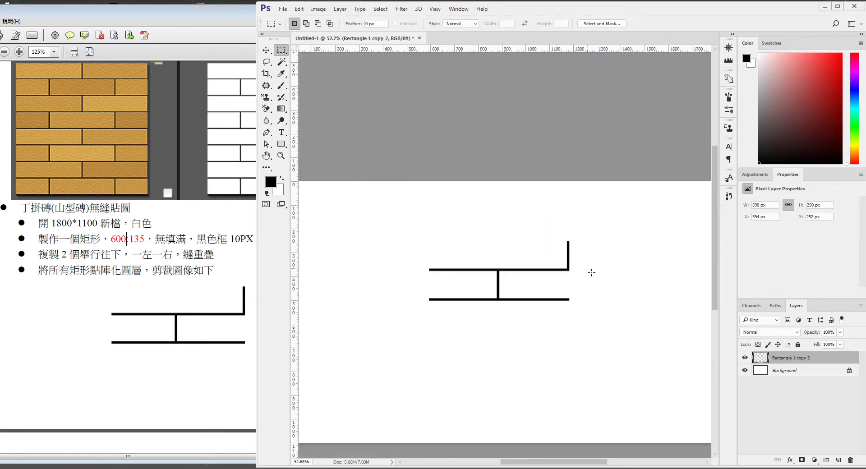
# Rename the bar's layer to 縫 using Chinese input
pyautogui.doubleClick(787, 359)
pyautogui.hotkey('ctrl', 'shift')
pyautogui.write('5')
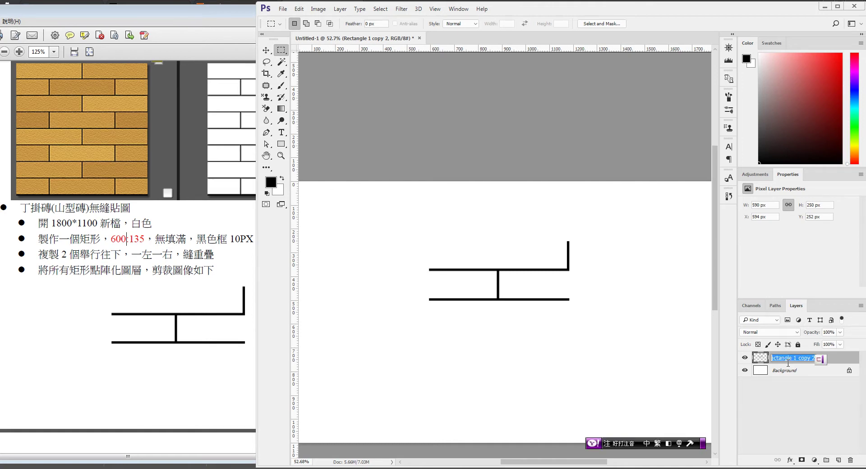
pyautogui.press('Down')
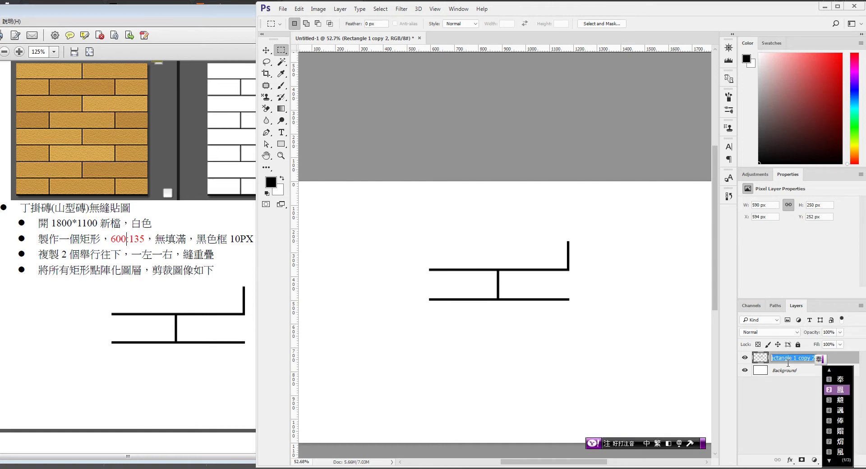
pyautogui.press('Down')
pyautogui.press('Return')
pyautogui.press('Return')
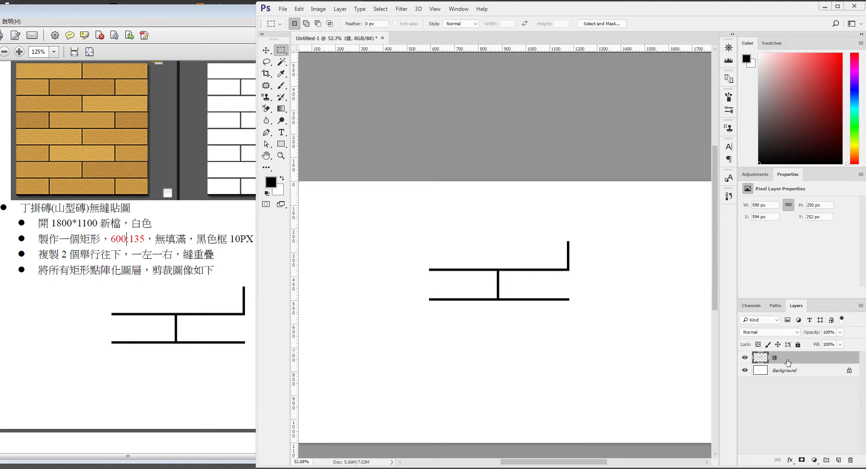
# Move the brick piece to the canvas's top-left corner
pyautogui.press('v')
pyautogui.hotkey('ctrl', '0')
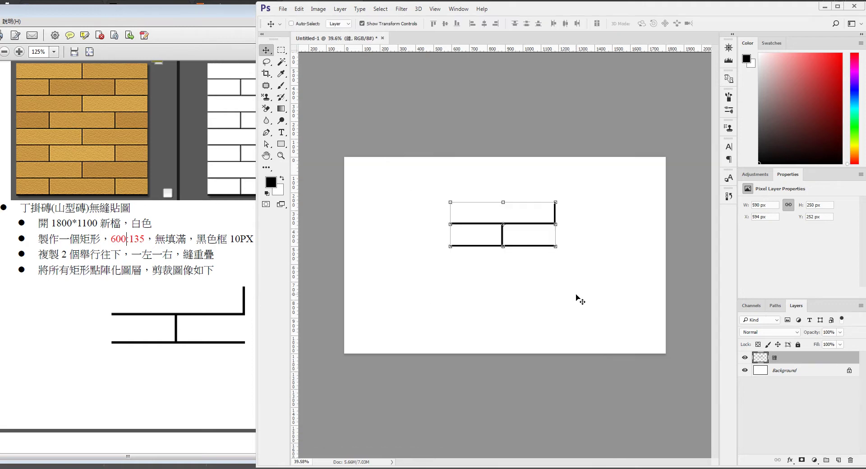
pyautogui.click(529, 227)
pyautogui.moveTo(446, 206); pyautogui.dragTo(421, 183)
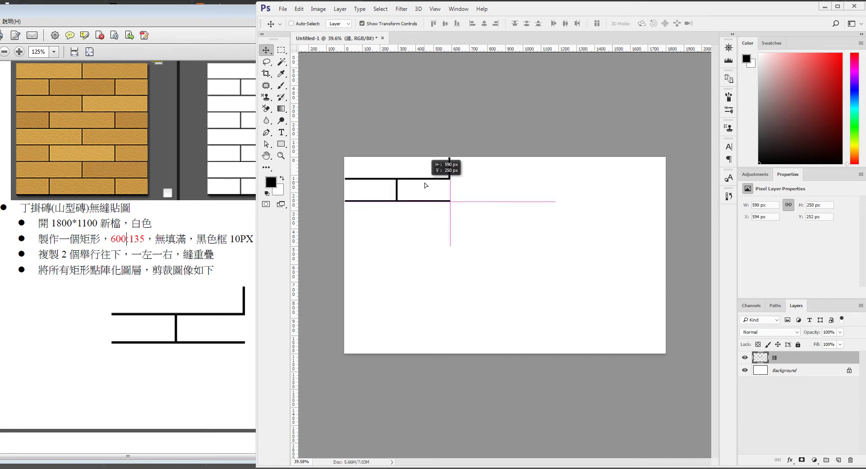
pyautogui.scroll(2, 425, 184)
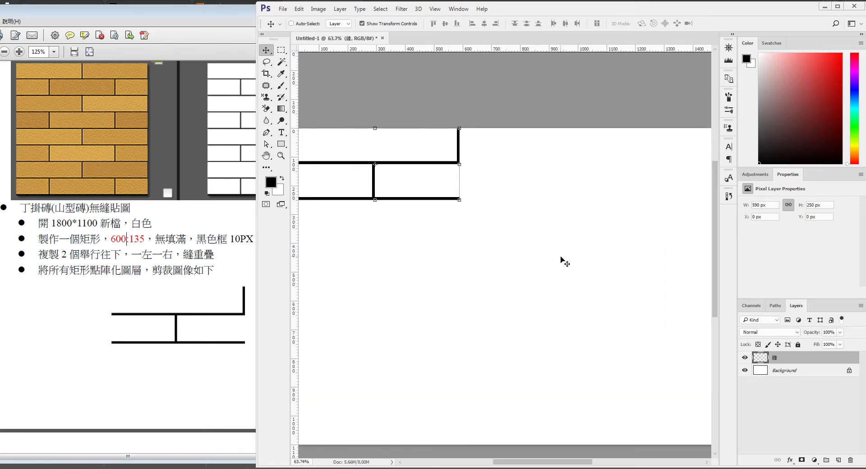
pyautogui.scroll(-1, 548, 259)
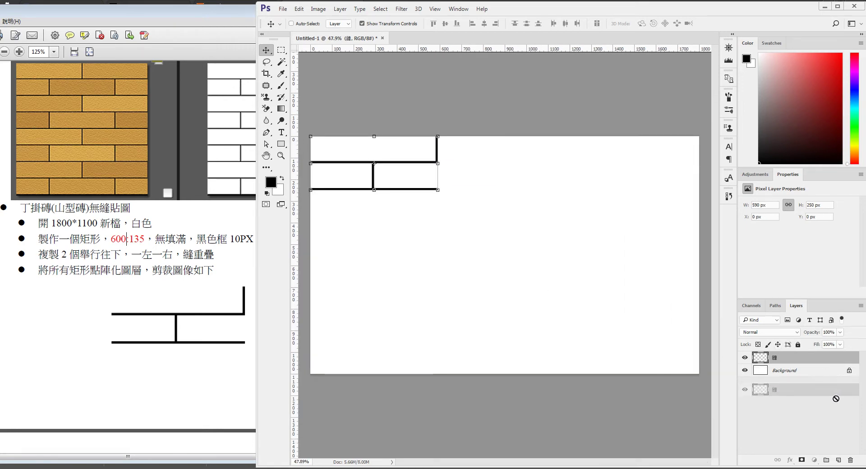
# Duplicate the brick piece twice, placing copies rightward to X 1180 to extend the row
pyautogui.moveTo(815, 367); pyautogui.dragTo(837, 460)
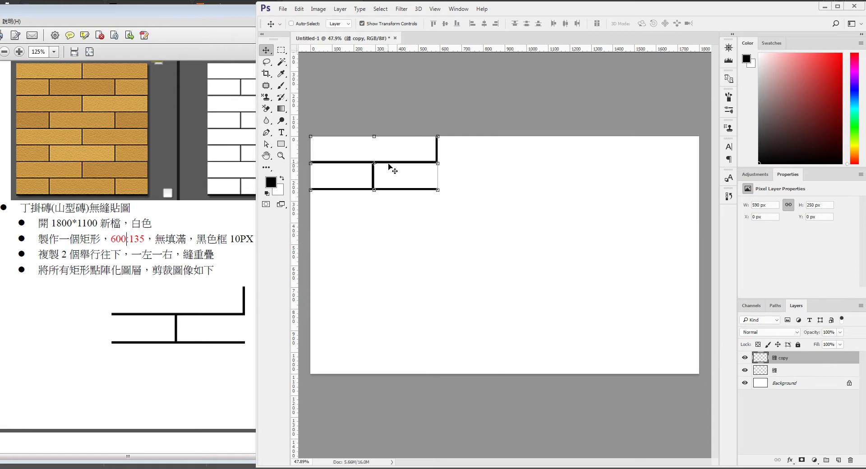
pyautogui.moveTo(375, 168); pyautogui.dragTo(516, 164)
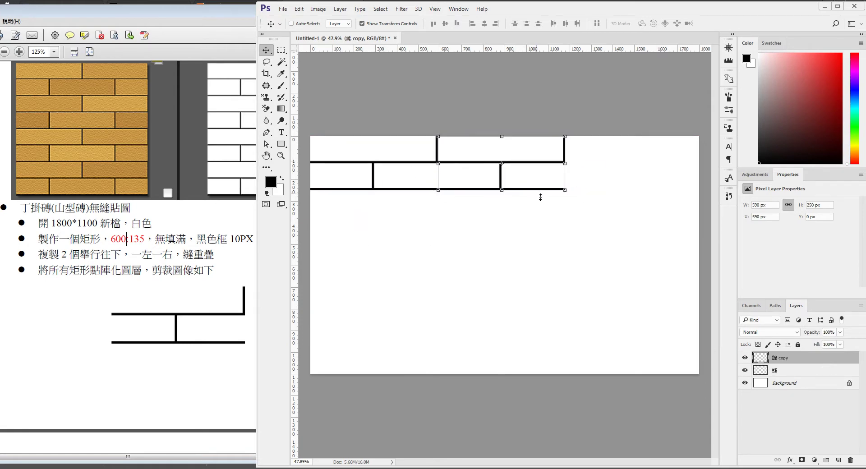
pyautogui.moveTo(820, 359); pyautogui.dragTo(838, 460)
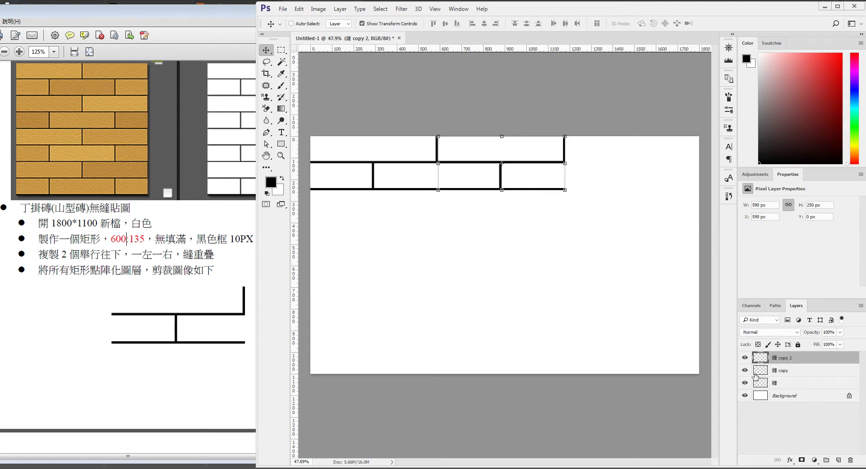
pyautogui.moveTo(541, 171); pyautogui.dragTo(669, 153)
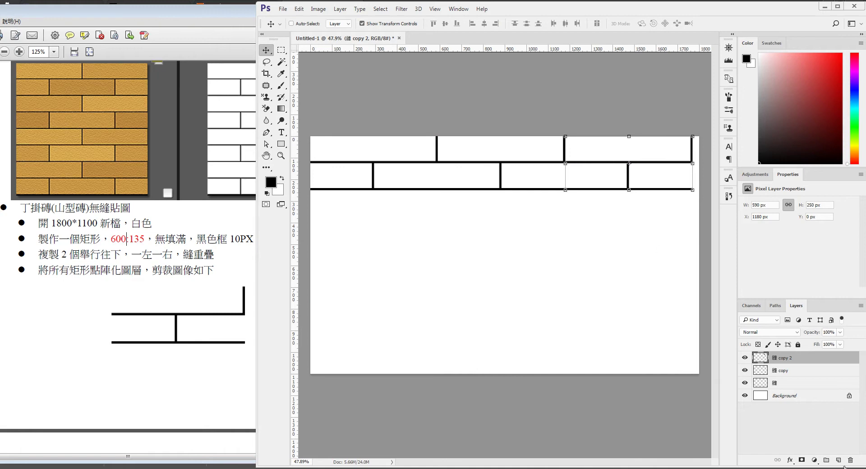
# Duplicate the rows three times, shifting each set down 250 px to the canvas bottom
pyautogui.keyDown('shift'); pyautogui.click(802, 386); pyautogui.keyUp('shift')
pyautogui.moveTo(818, 388); pyautogui.dragTo(847, 466)
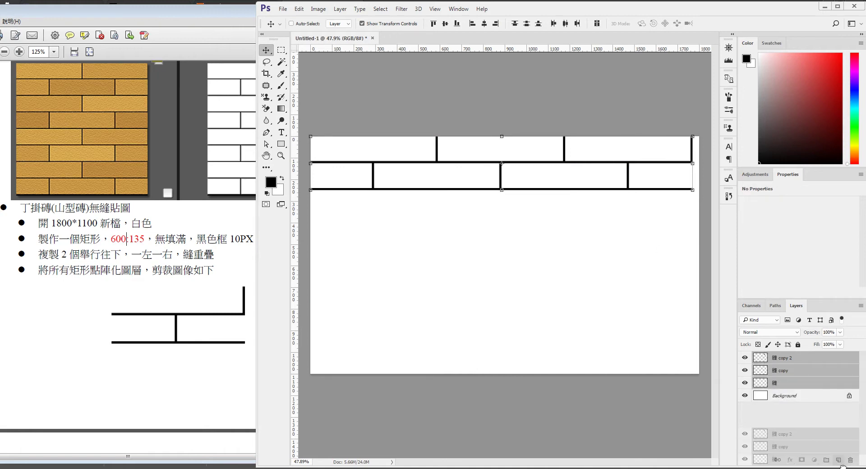
pyautogui.moveTo(467, 193)
pyautogui.mouseDown()
pyautogui.moveTo(459, 261)
pyautogui.moveTo(463, 244)
pyautogui.mouseUp()
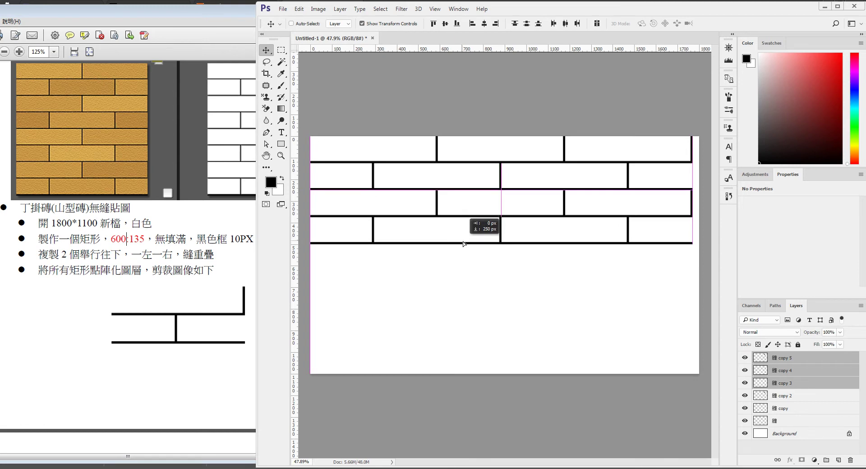
pyautogui.moveTo(820, 383)
pyautogui.mouseDown()
pyautogui.moveTo(846, 467)
pyautogui.moveTo(839, 461)
pyautogui.mouseUp()
pyautogui.moveTo(420, 245); pyautogui.dragTo(419, 297)
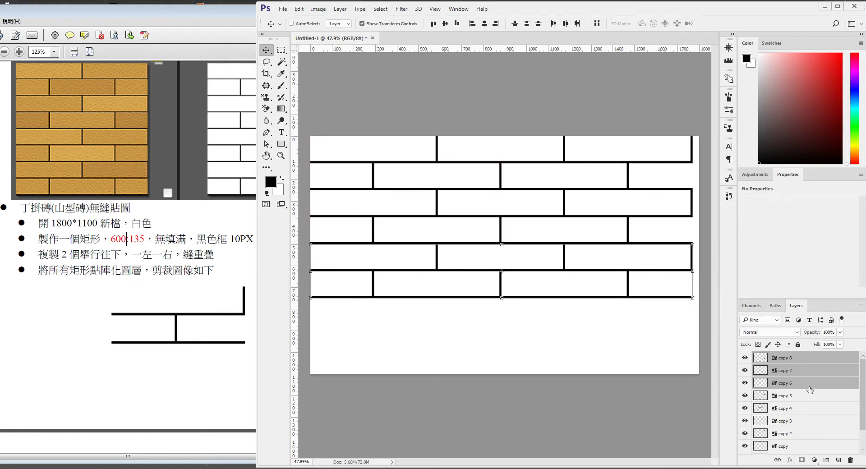
pyautogui.moveTo(808, 388); pyautogui.dragTo(842, 462)
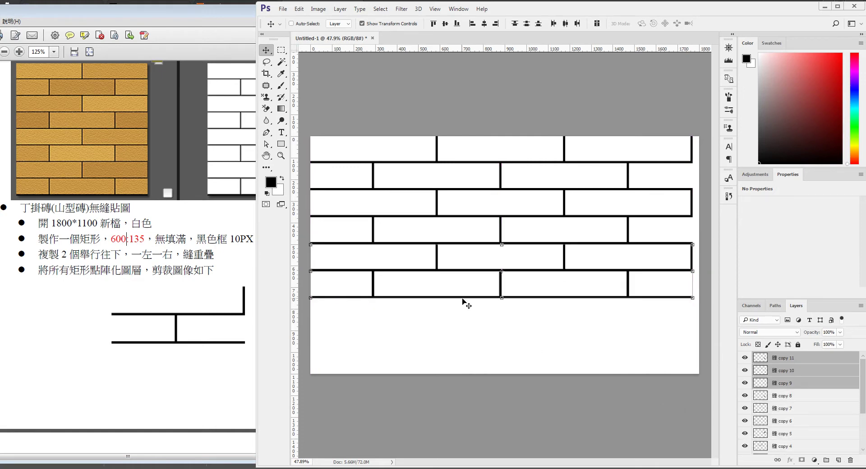
pyautogui.moveTo(463, 304); pyautogui.dragTo(463, 353)
# Select every brick layer in the Layers panel
pyautogui.click(813, 361)
pyautogui.scroll(-3, 811, 397)
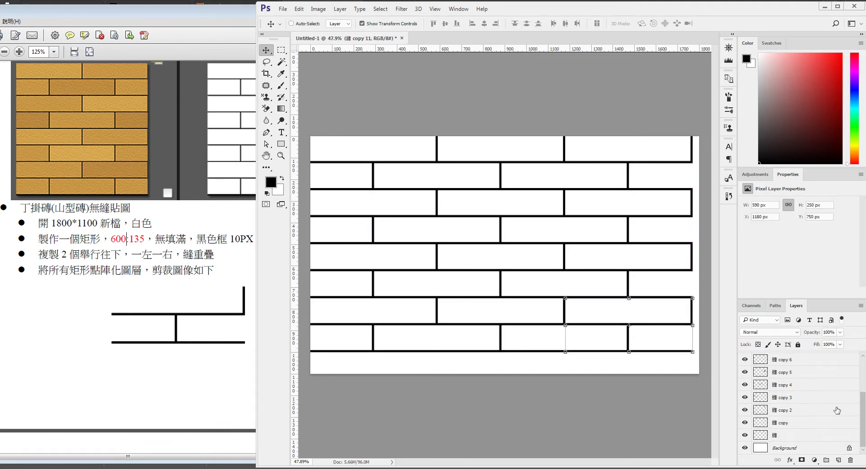
pyautogui.keyDown('shift'); pyautogui.click(812, 436); pyautogui.keyUp('shift')
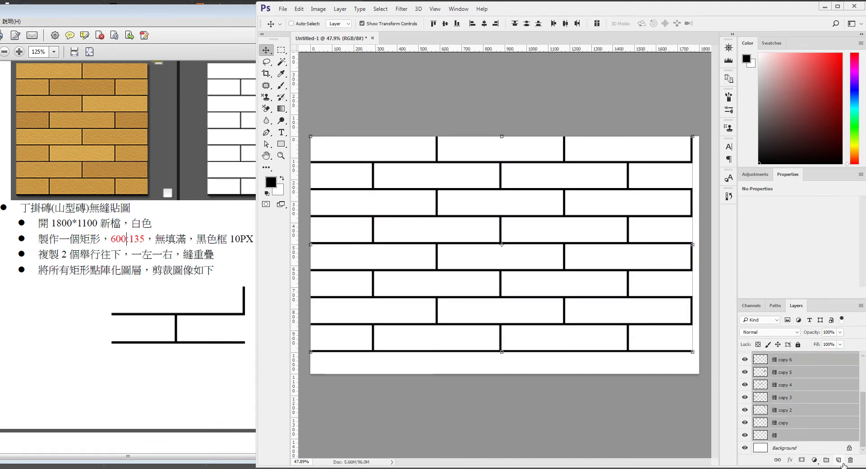
# Put the selected brick layers into a new group named 縫
pyautogui.click(827, 462)
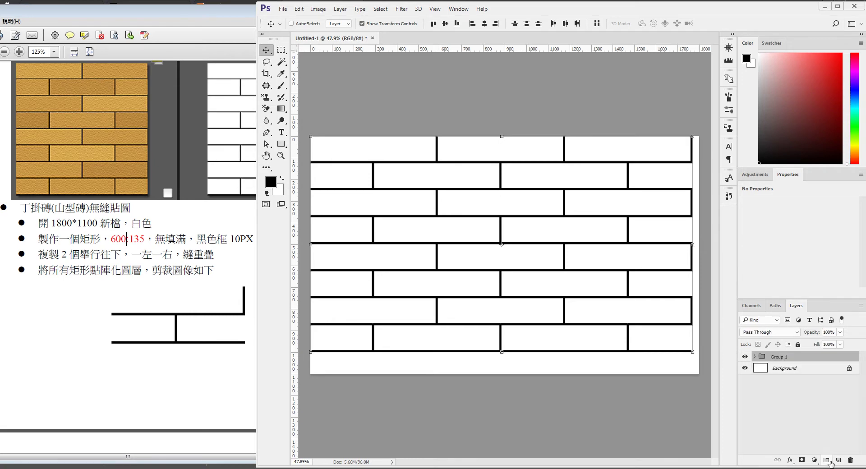
pyautogui.doubleClick(782, 362)
pyautogui.hotkey('ctrl', 'shift')
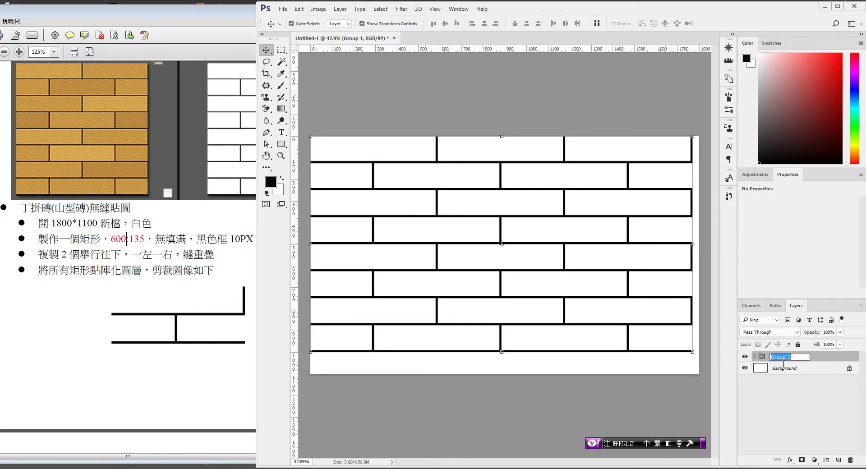
pyautogui.write('縫')
pyautogui.press('Return')
pyautogui.press('Return')
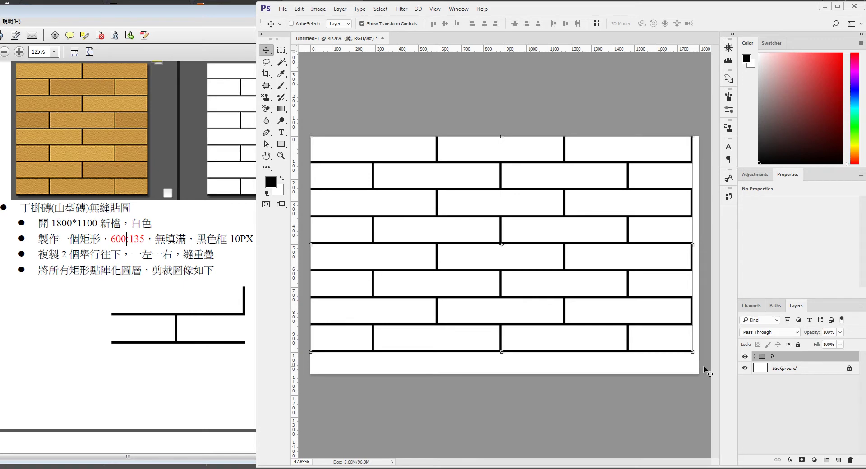
pyautogui.click(284, 50)
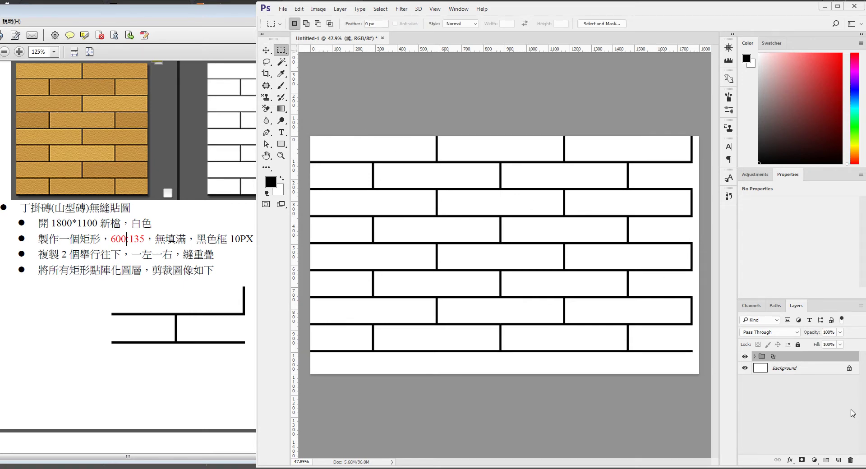
# Save the plain beige tile image from Chrome as 04283.jpg and return to Photoshop
pyautogui.click(806, 369)
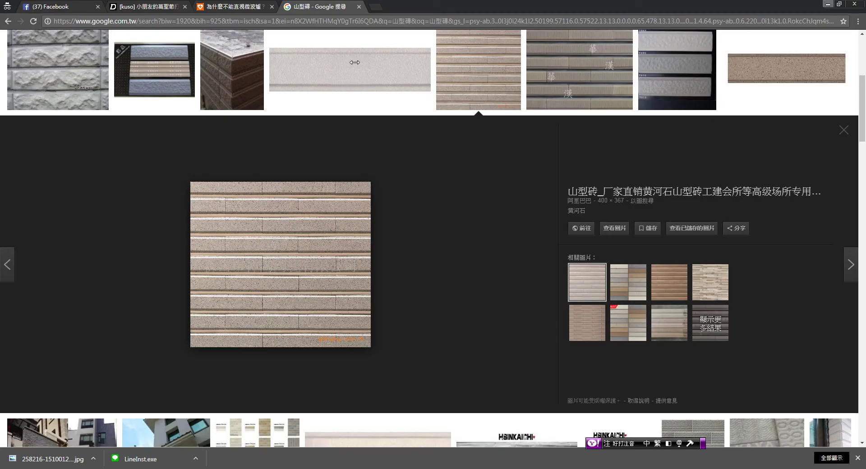
pyautogui.click(829, 4)
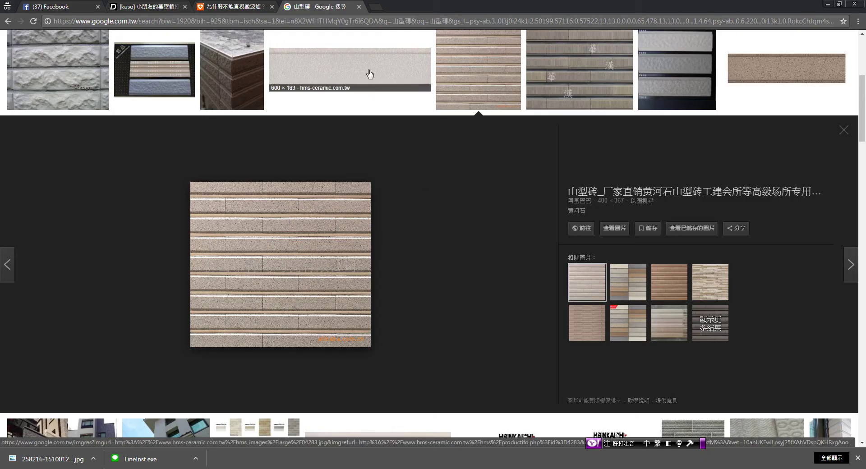
pyautogui.click(369, 74)
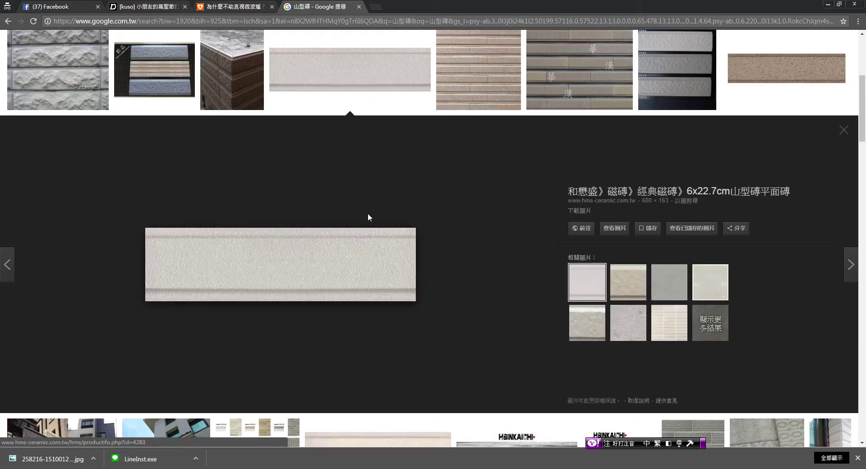
pyautogui.rightClick(336, 270)
pyautogui.click(355, 350)
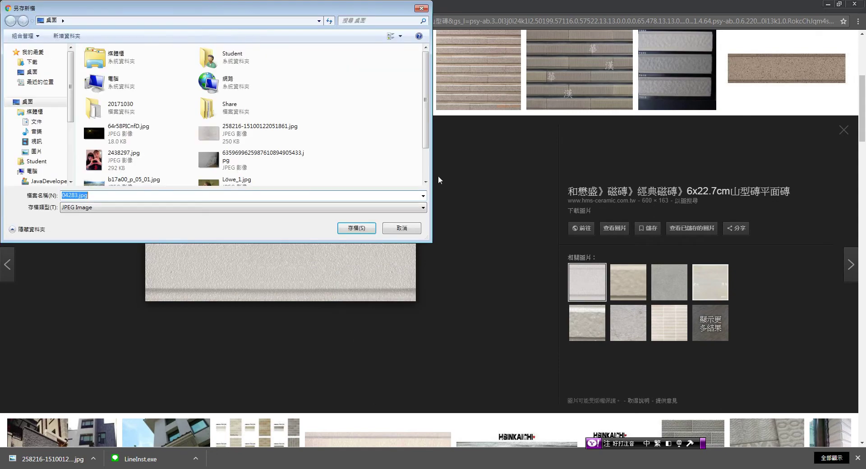
pyautogui.click(356, 228)
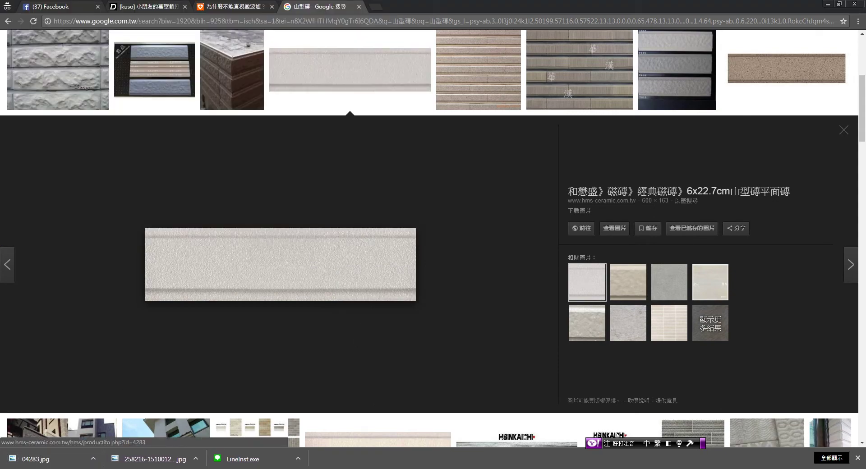
pyautogui.hotkey('alt', 'Tab')
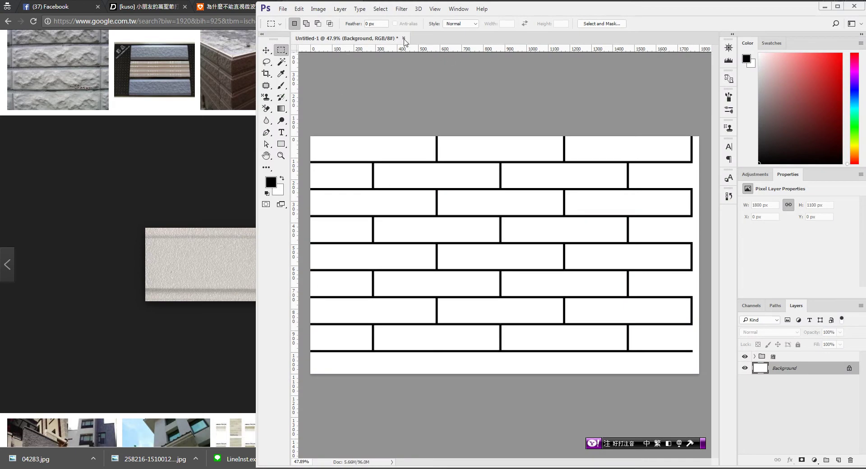
# Open the downloaded 04283.jpg tile image in Photoshop
pyautogui.click(283, 9)
pyautogui.click(291, 44)
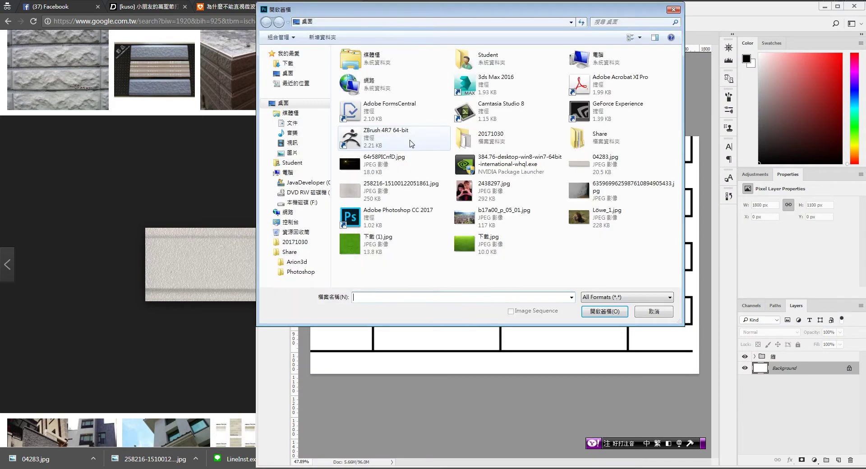
pyautogui.doubleClick(604, 164)
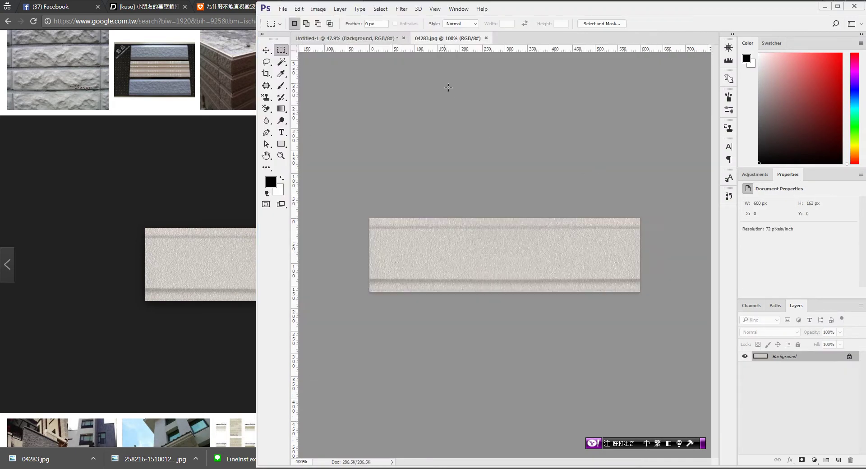
# Sample the tile's light grey-beige and fill Untitled-1's Background with it
pyautogui.click(281, 73)
pyautogui.click(393, 249)
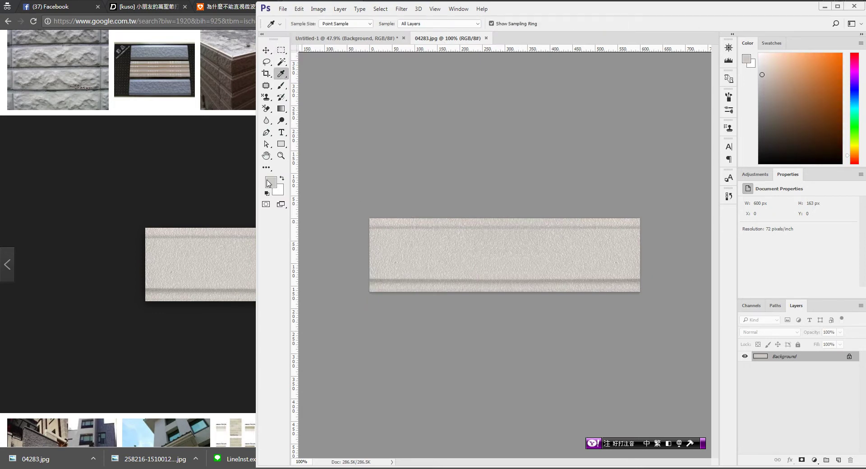
pyautogui.click(375, 40)
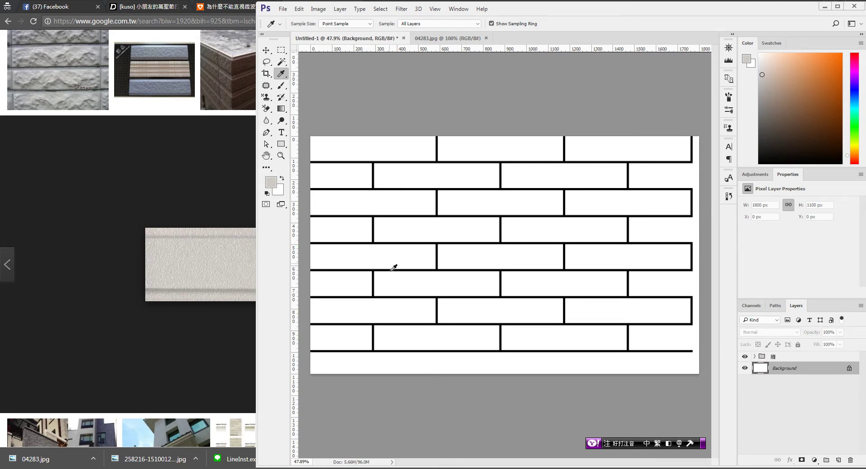
pyautogui.press('super')
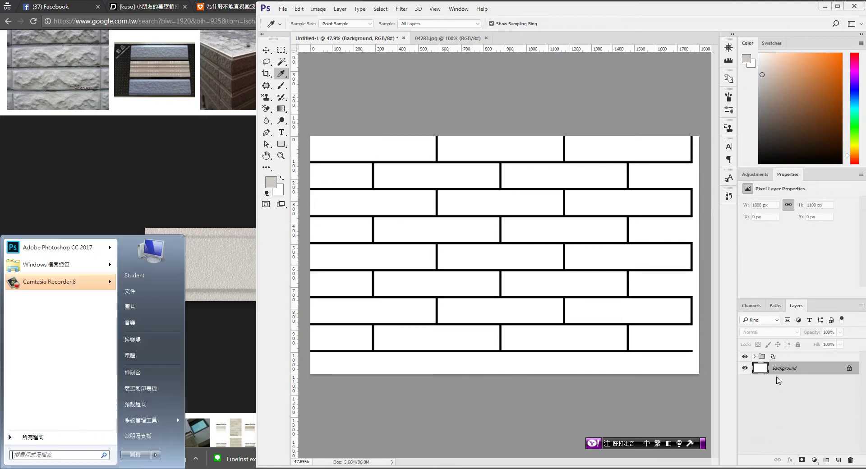
pyautogui.press('Escape')
pyautogui.hotkey('alt', 'Delete')
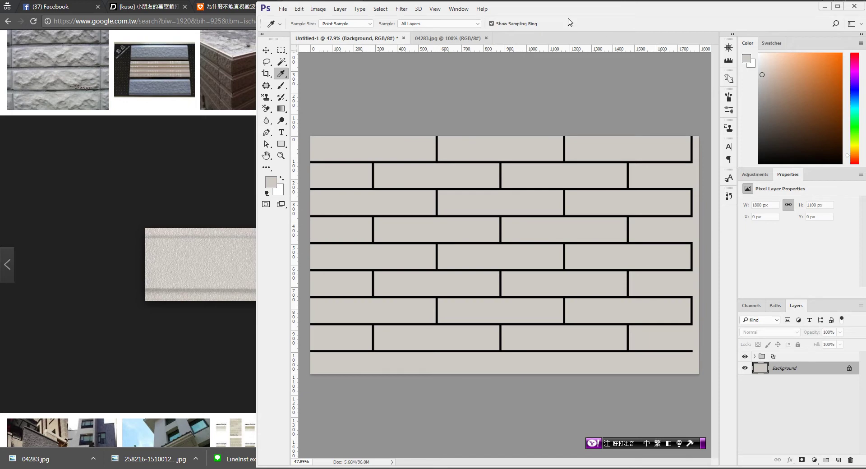
pyautogui.click(449, 38)
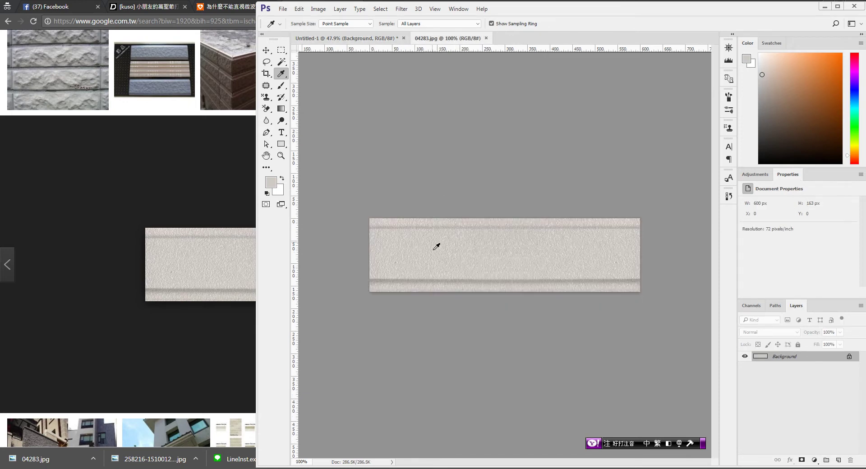
pyautogui.click(388, 38)
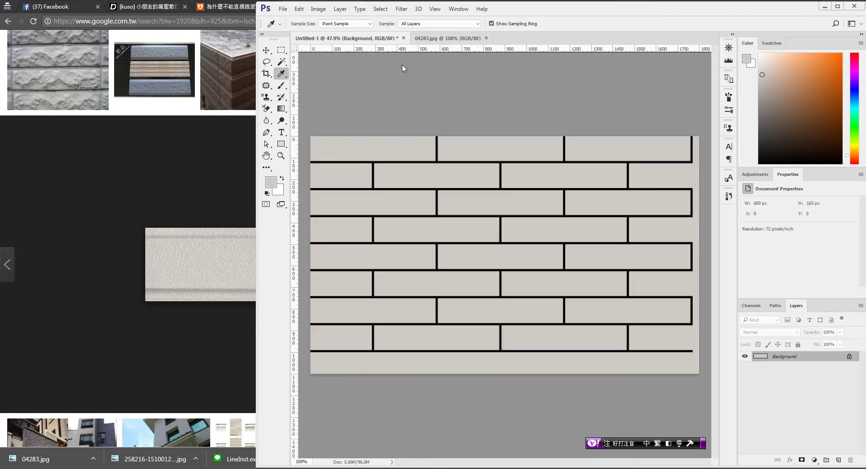
# Apply Texturizer with Sandstone texture and Relief 7 from the Filter Gallery
pyautogui.click(400, 10)
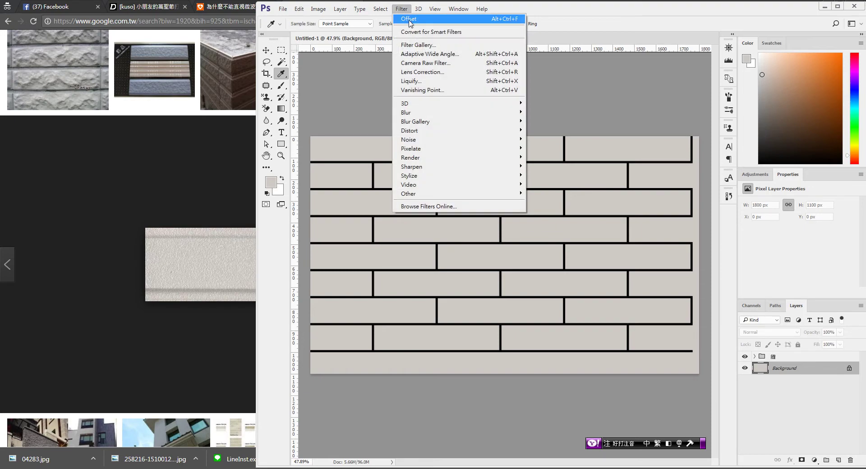
pyautogui.click(417, 45)
pyautogui.moveTo(453, 15)
pyautogui.mouseDown()
pyautogui.moveTo(475, 161)
pyautogui.moveTo(347, 202)
pyautogui.mouseUp()
pyautogui.moveTo(688, 301); pyautogui.dragTo(694, 301)
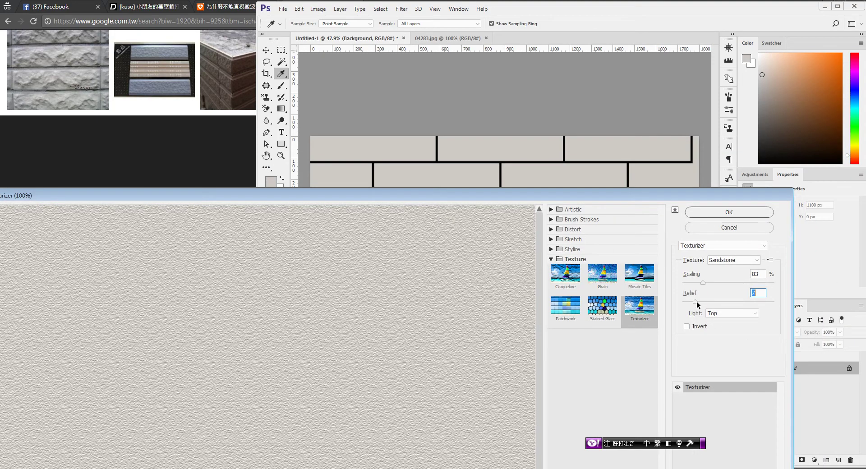
pyautogui.click(729, 212)
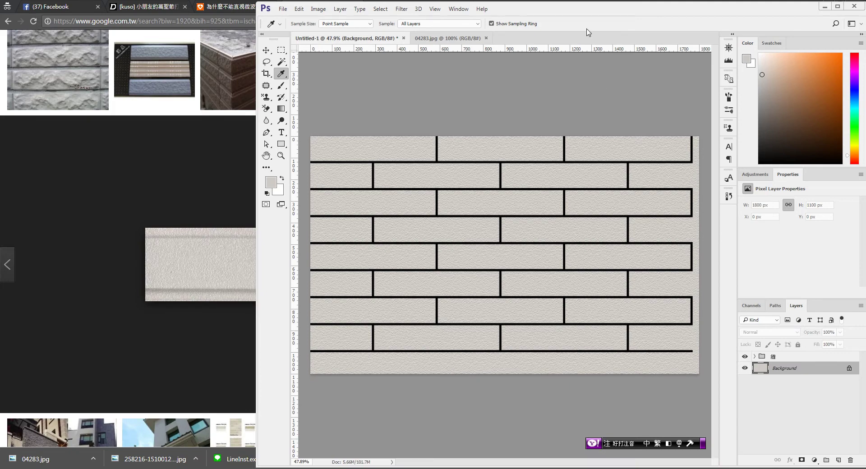
pyautogui.moveTo(522, 13); pyautogui.dragTo(607, 13)
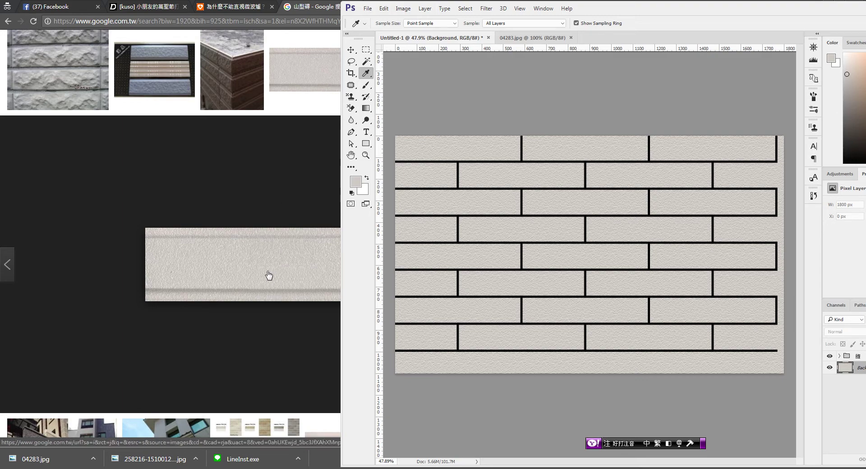
pyautogui.click(510, 39)
pyautogui.moveTo(647, 18); pyautogui.dragTo(586, 13)
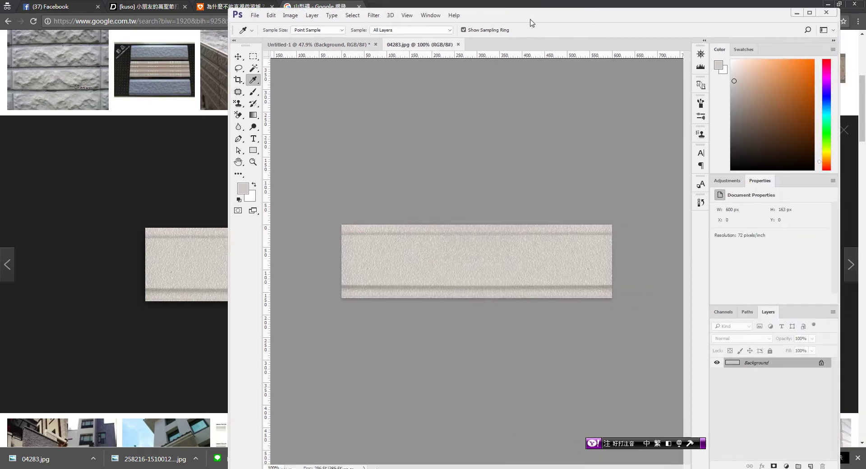
pyautogui.scroll(5, 466, 256)
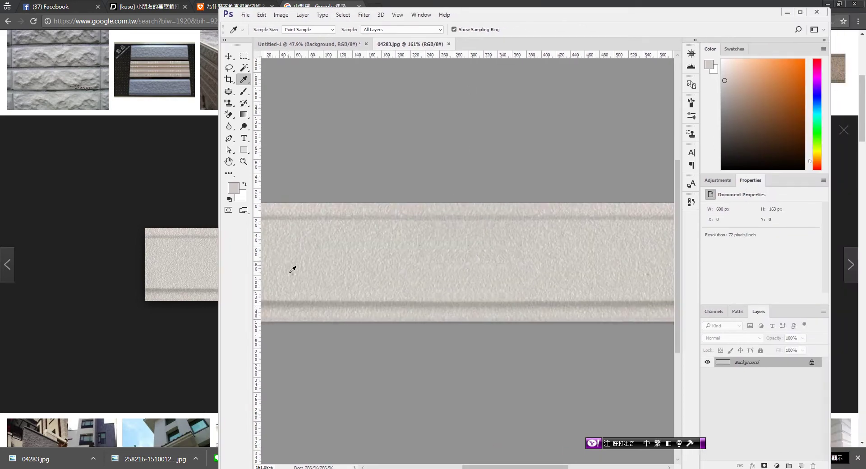
pyautogui.moveTo(220, 217)
pyautogui.mouseDown()
pyautogui.moveTo(38, 217)
pyautogui.moveTo(54, 217)
pyautogui.mouseUp()
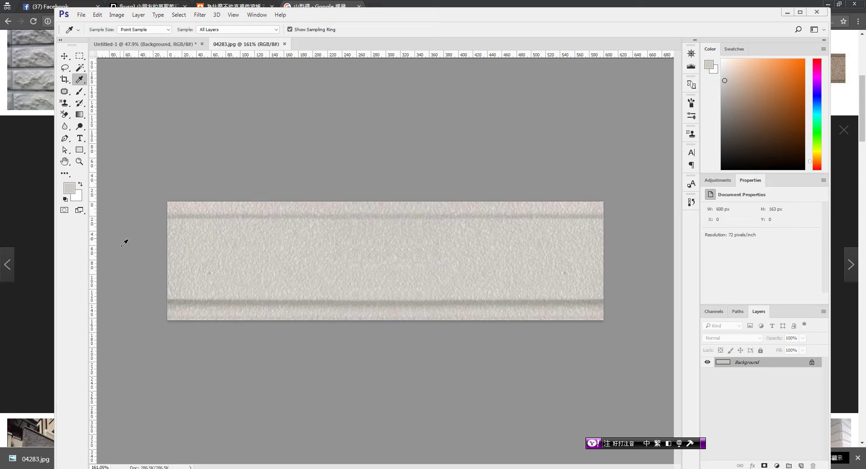
pyautogui.moveTo(54, 232); pyautogui.dragTo(191, 232)
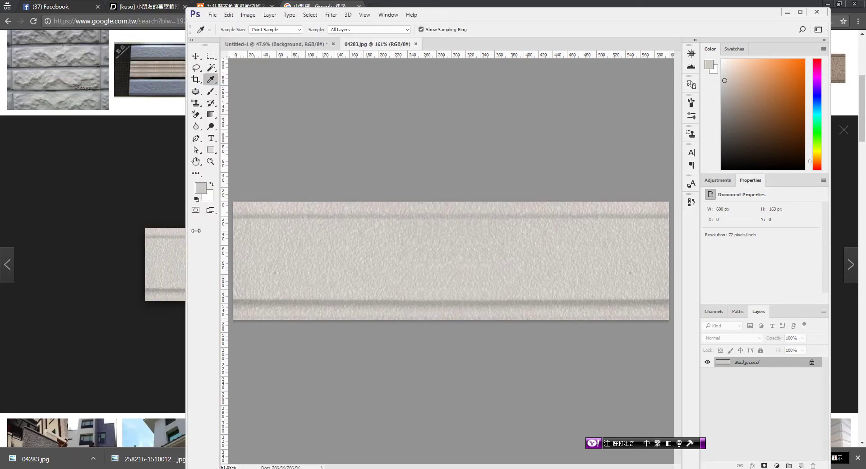
pyautogui.click(283, 48)
pyautogui.click(799, 12)
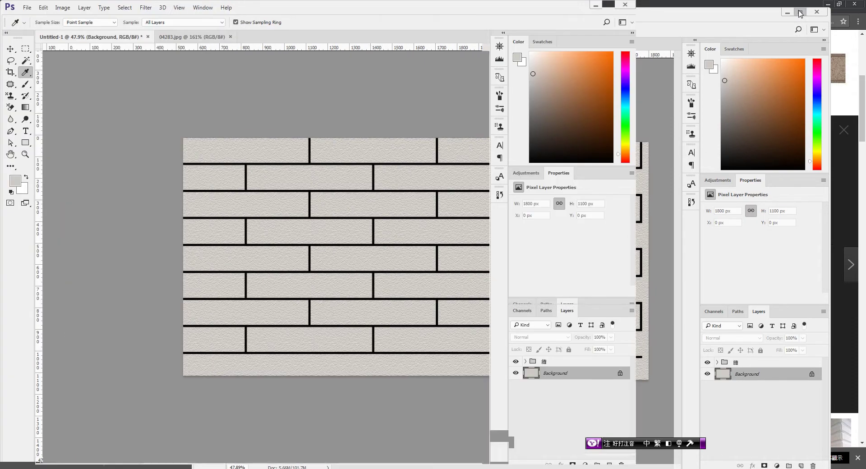
pyautogui.scroll(1, 420, 195)
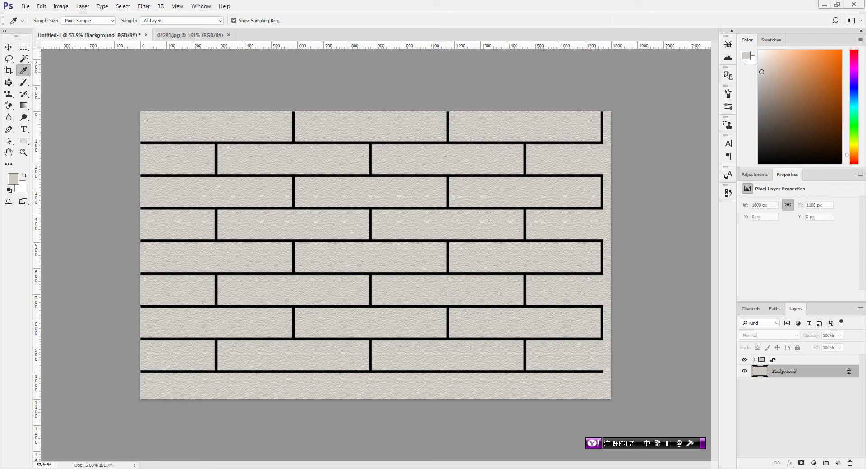
pyautogui.hotkey('alt', 'Tab')
pyautogui.scroll(-3, 174, 257)
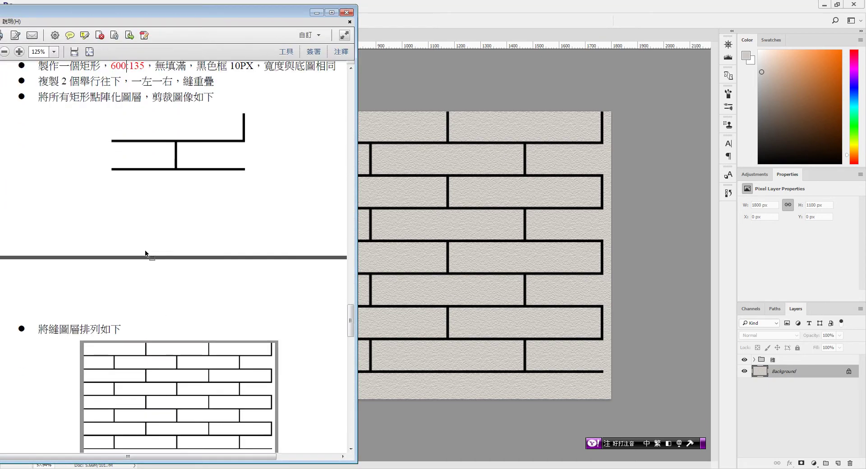
pyautogui.scroll(-3, 174, 257)
pyautogui.scroll(-2, 173, 257)
pyautogui.scroll(-2, 173, 257)
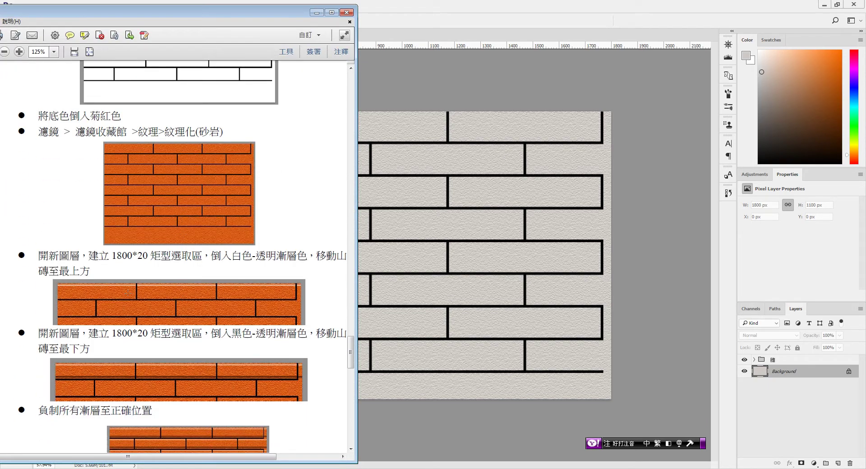
pyautogui.moveTo(115, 265); pyautogui.dragTo(169, 271)
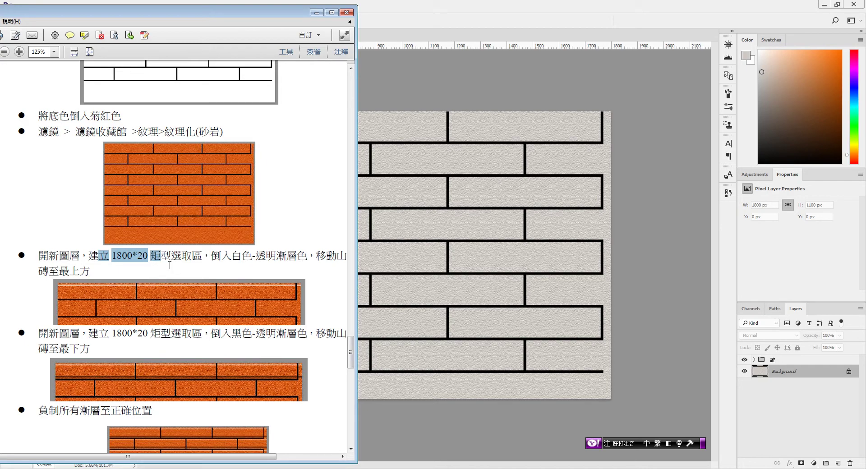
pyautogui.click(468, 22)
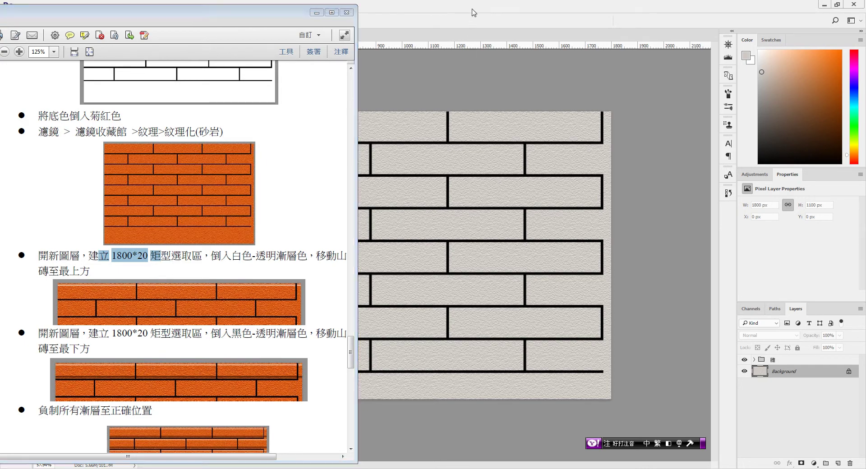
# Select an 1800 × 20 px strip along the wall's top and add a new top layer
pyautogui.click(24, 47)
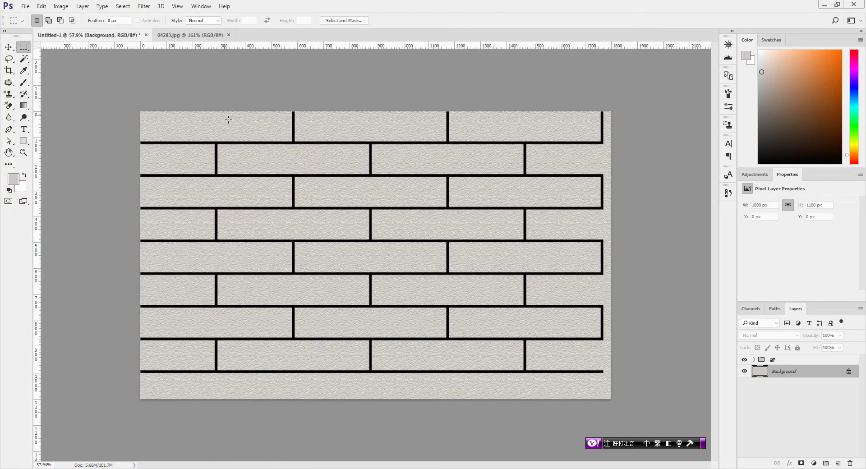
pyautogui.scroll(2, 230, 124)
pyautogui.scroll(-1, 231, 128)
pyautogui.moveTo(115, 95); pyautogui.dragTo(666, 106)
pyautogui.hotkey('ctrl', 'h')
pyautogui.hotkey('ctrl', '+')
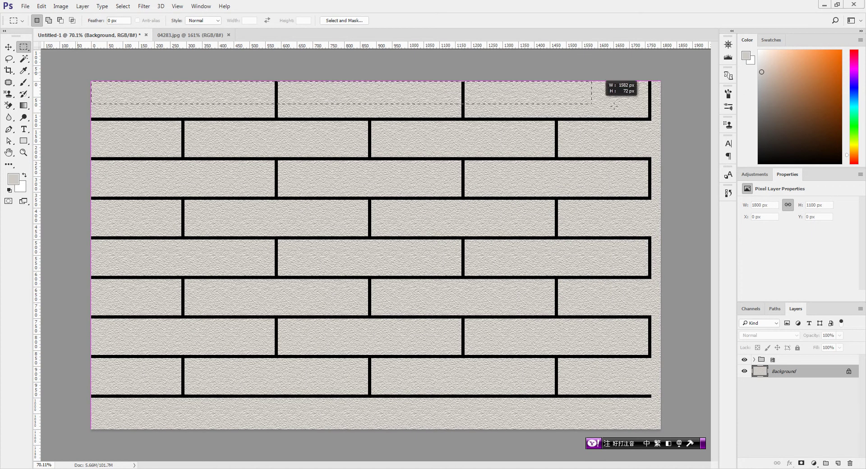
pyautogui.moveTo(614, 106); pyautogui.dragTo(683, 91)
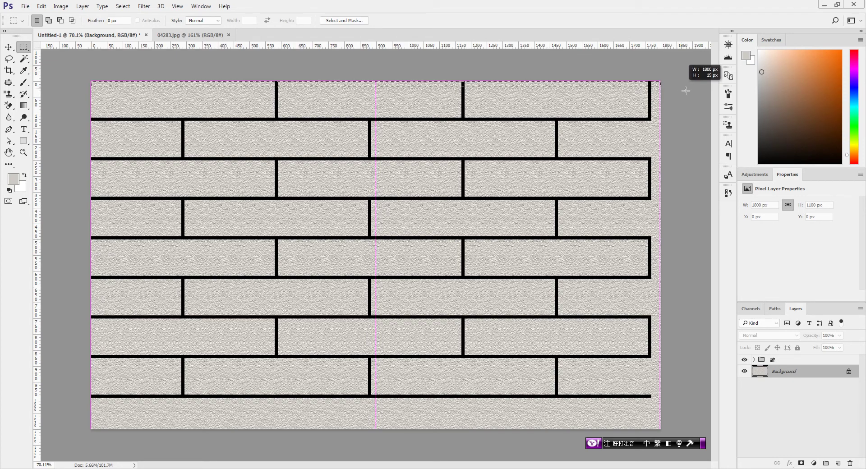
pyautogui.moveTo(686, 90); pyautogui.dragTo(685, 91)
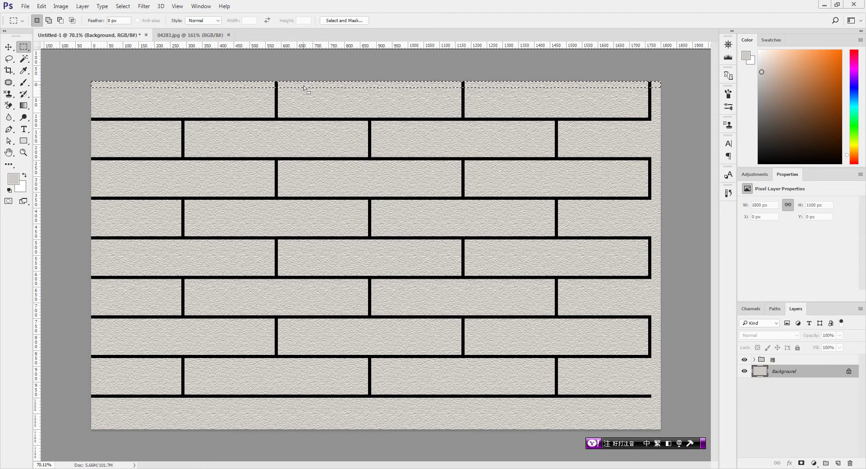
pyautogui.click(838, 463)
pyautogui.moveTo(817, 372); pyautogui.dragTo(819, 358)
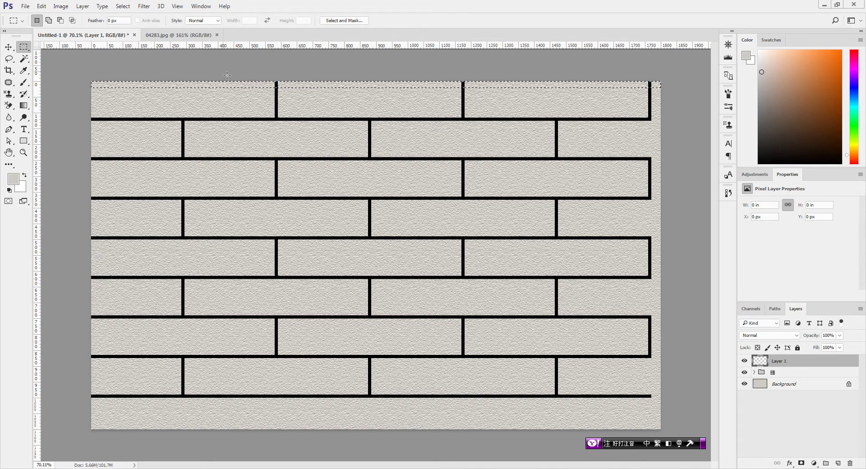
# Set the foreground colour to black
pyautogui.click(178, 35)
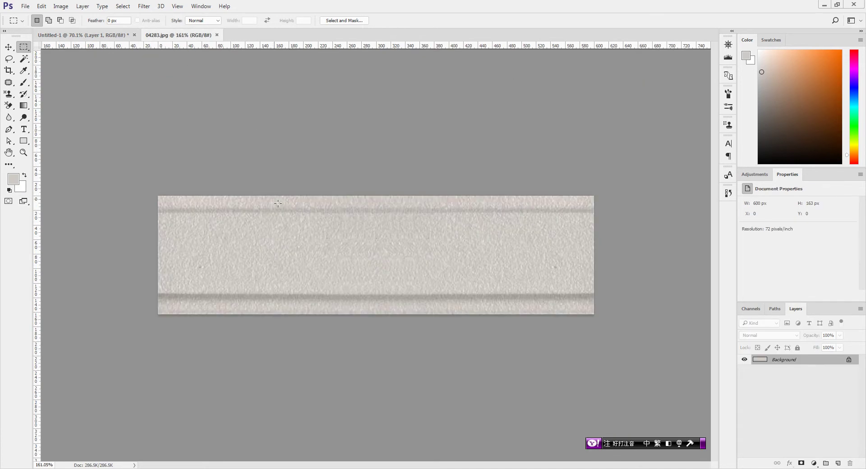
pyautogui.click(81, 34)
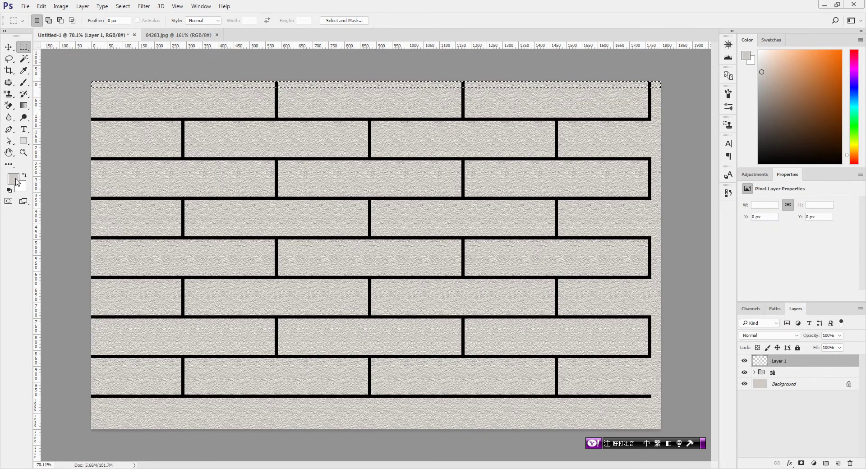
pyautogui.click(13, 179)
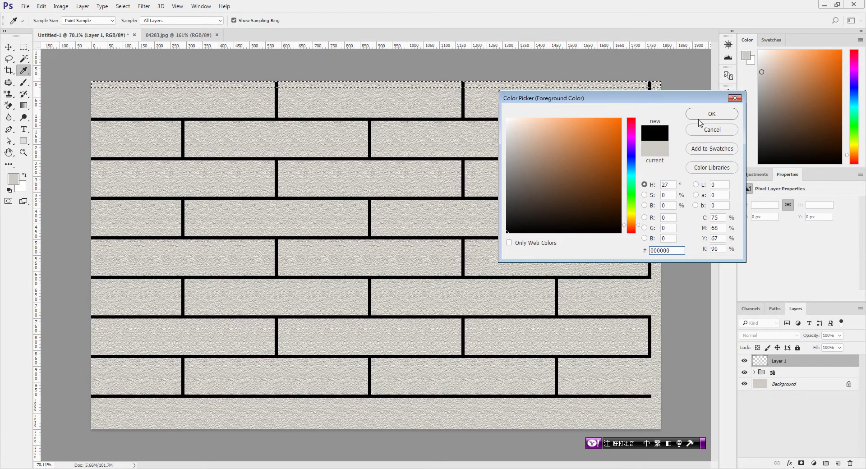
pyautogui.click(711, 114)
pyautogui.press('m')
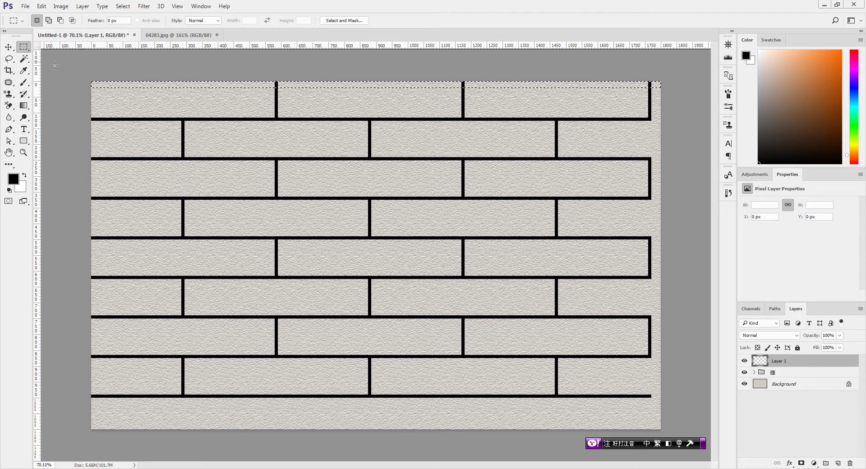
# Choose the Gradient tool with the Foreground to Transparent preset
pyautogui.click(23, 105)
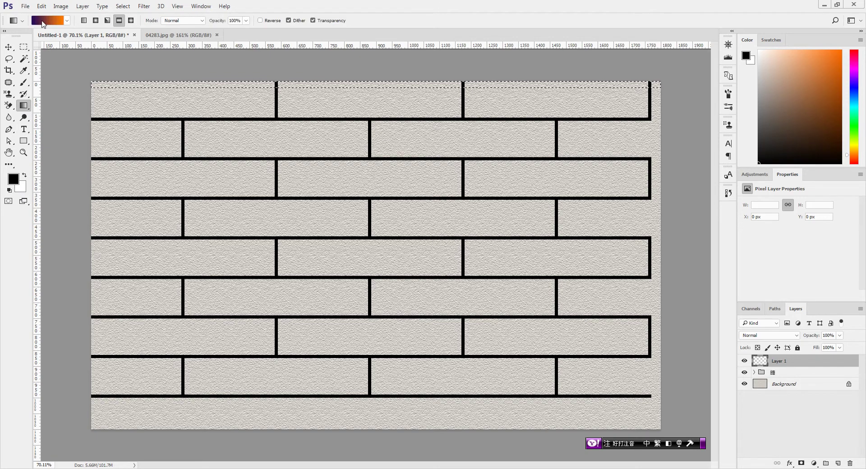
pyautogui.click(44, 20)
pyautogui.click(417, 49)
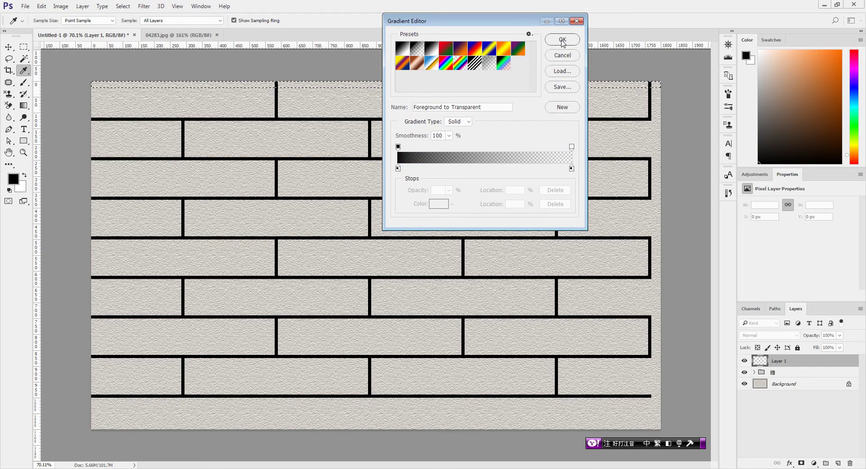
pyautogui.click(562, 40)
pyautogui.scroll(2, 378, 61)
pyautogui.scroll(2, 392, 99)
pyautogui.scroll(2, 406, 135)
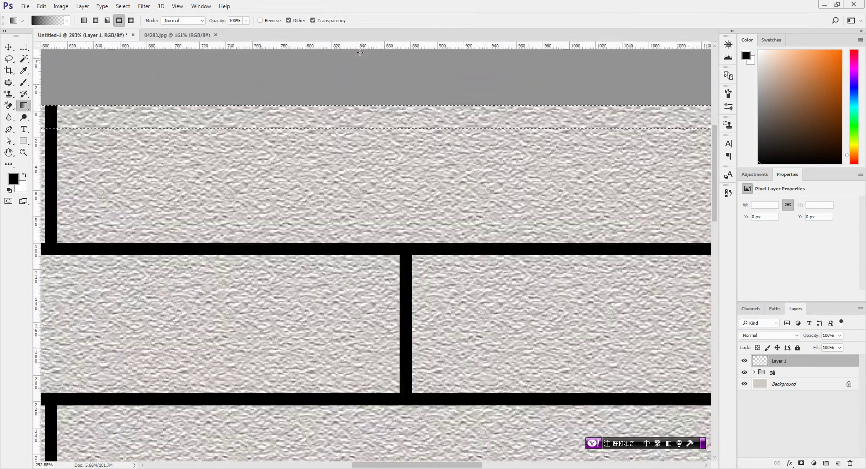
pyautogui.scroll(2, 421, 175)
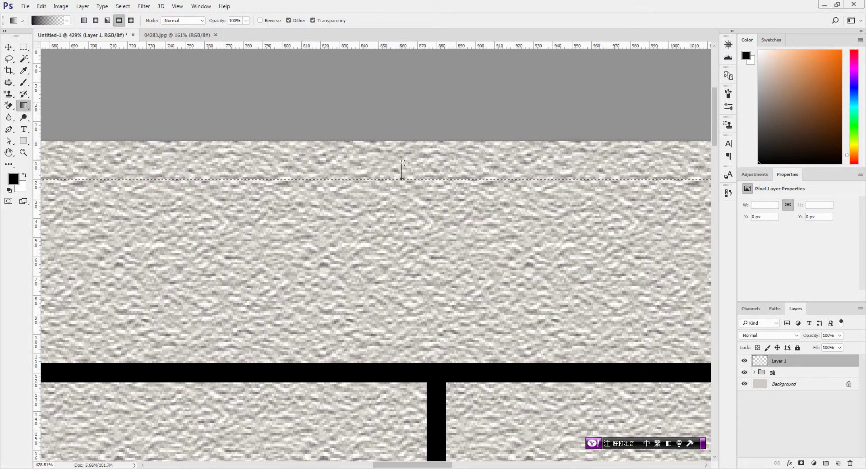
# Drag the gradient upward across the strip, darkest at its bottom, then deselect
pyautogui.moveTo(401, 162); pyautogui.dragTo(401, 161)
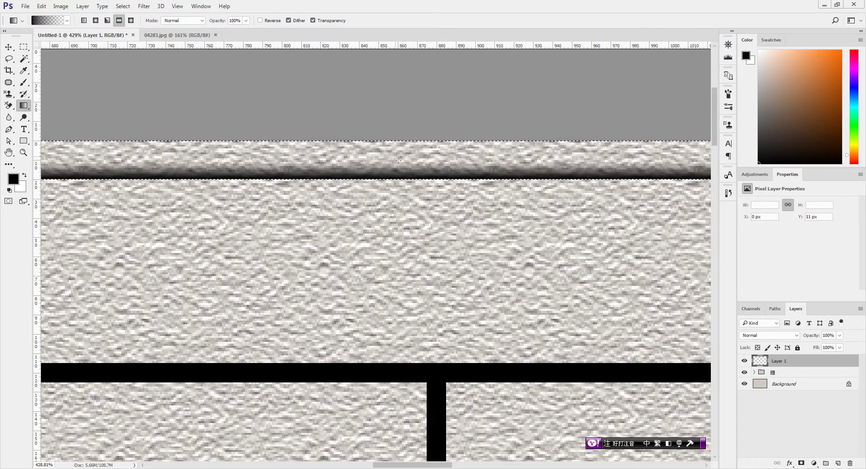
pyautogui.hotkey('ctrl', 'z')
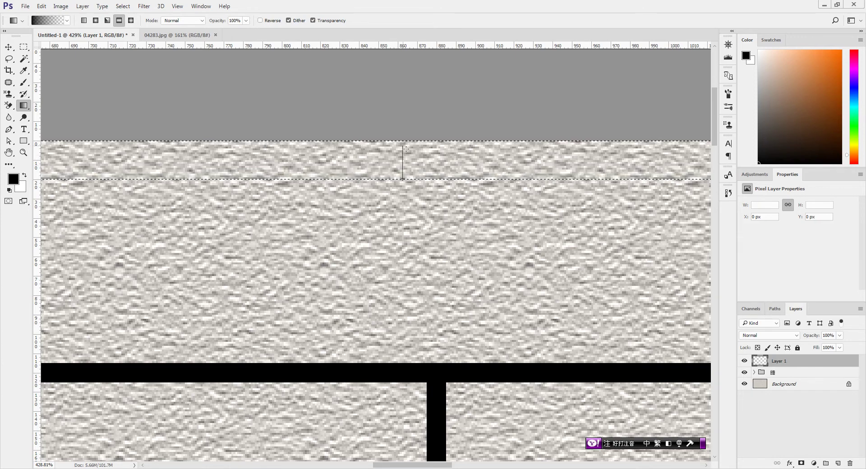
pyautogui.moveTo(402, 179); pyautogui.dragTo(406, 149)
pyautogui.scroll(-8, 118, 108)
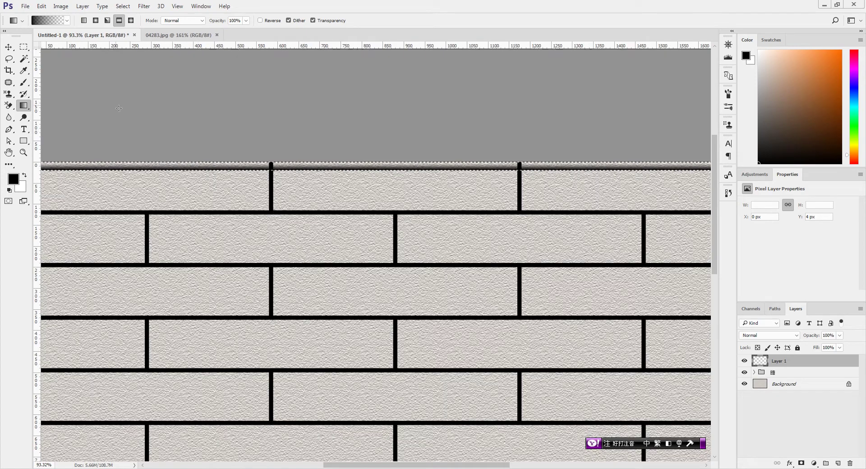
pyautogui.hotkey('ctrl', 'd')
pyautogui.click(23, 47)
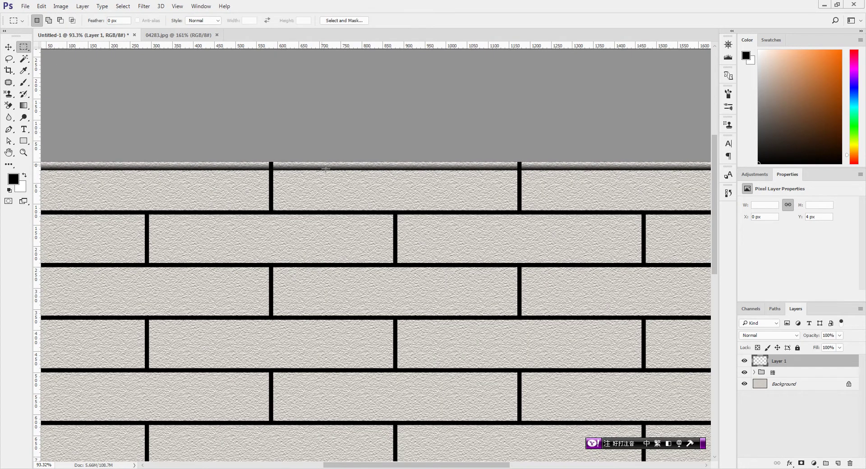
# Duplicate Layer 1, rotate the copy 180°, and move it to the top row's bottom edge
pyautogui.scroll(-2, 476, 202)
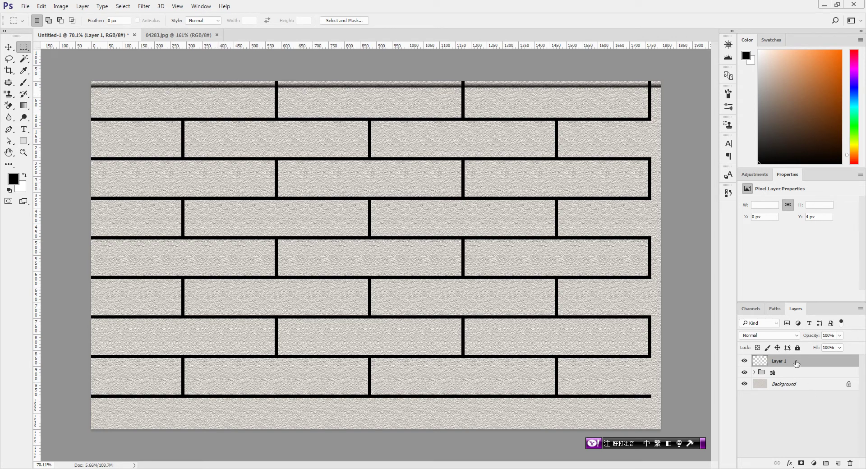
pyautogui.moveTo(796, 364); pyautogui.dragTo(841, 463)
pyautogui.click(8, 47)
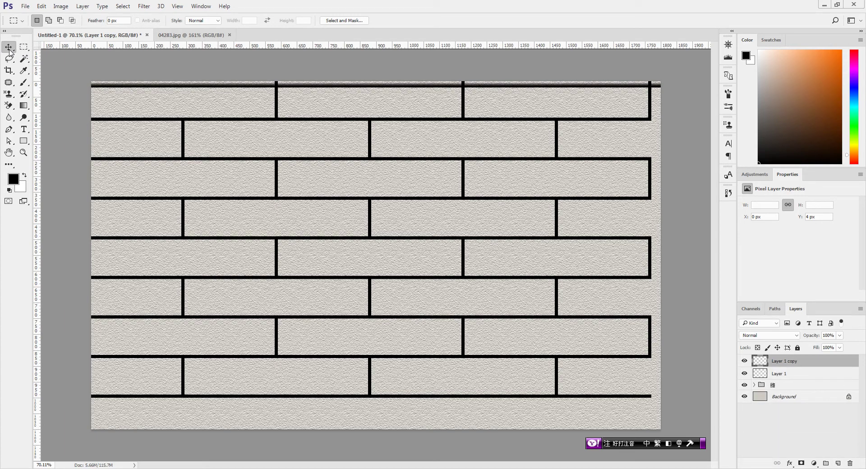
pyautogui.moveTo(672, 82); pyautogui.dragTo(93, 95)
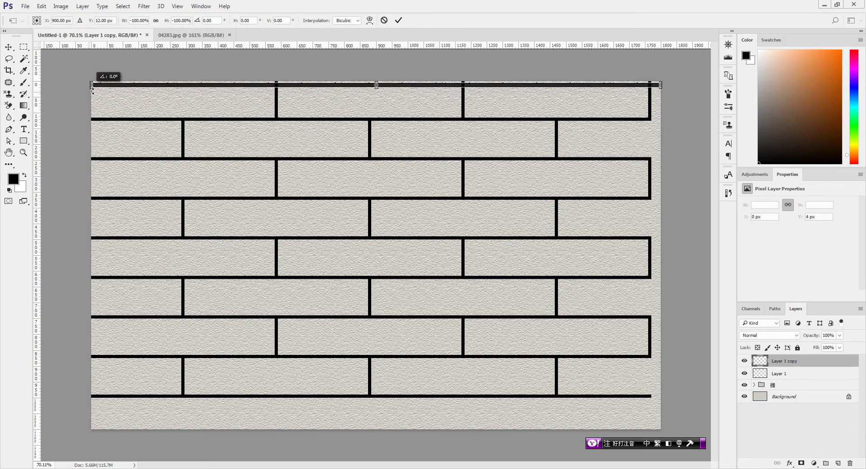
pyautogui.moveTo(93, 95); pyautogui.dragTo(94, 92)
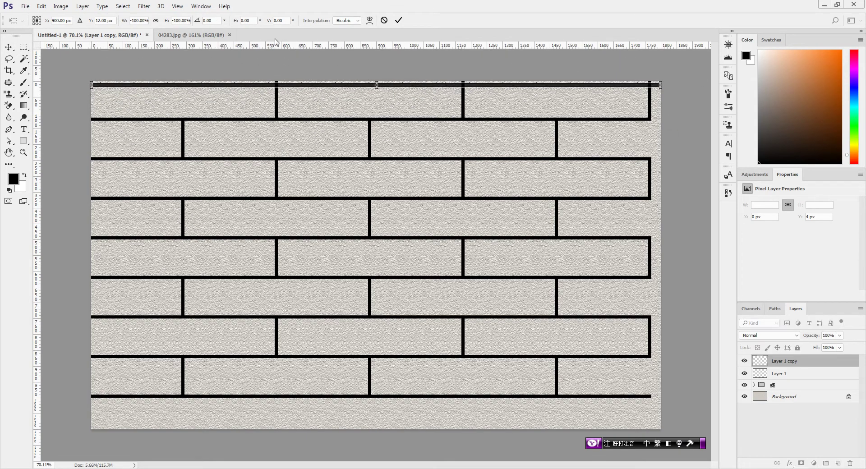
pyautogui.click(398, 20)
pyautogui.scroll(2, 402, 97)
pyautogui.moveTo(402, 87); pyautogui.dragTo(403, 127)
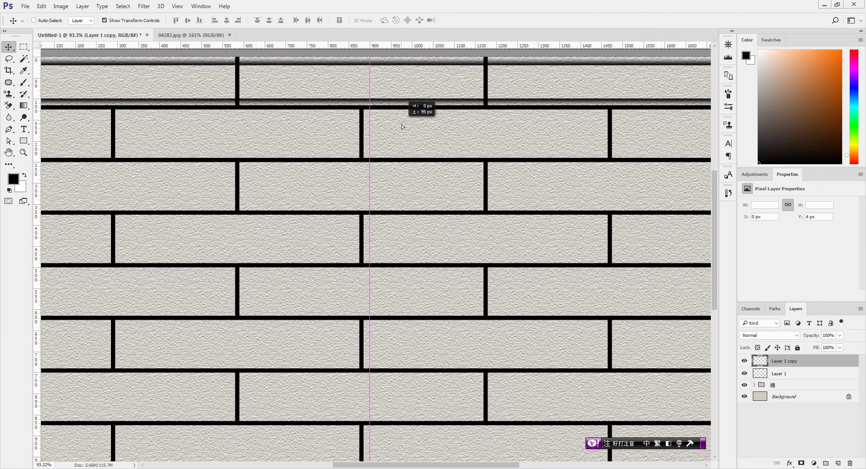
# Nudge the flipped copy up and the original strip down, placing them at Y 89 and Y 14 px
pyautogui.scroll(3, 409, 65)
pyautogui.scroll(3, 404, 97)
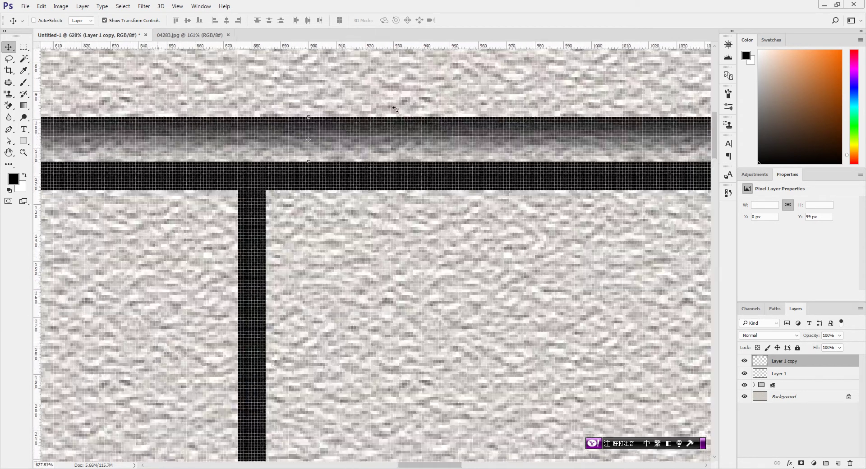
pyautogui.scroll(3, 404, 97)
pyautogui.scroll(2, 404, 97)
pyautogui.moveTo(321, 147); pyautogui.dragTo(323, 148)
pyautogui.scroll(-2, 378, 195)
pyautogui.scroll(-2, 377, 195)
pyautogui.scroll(-2, 378, 195)
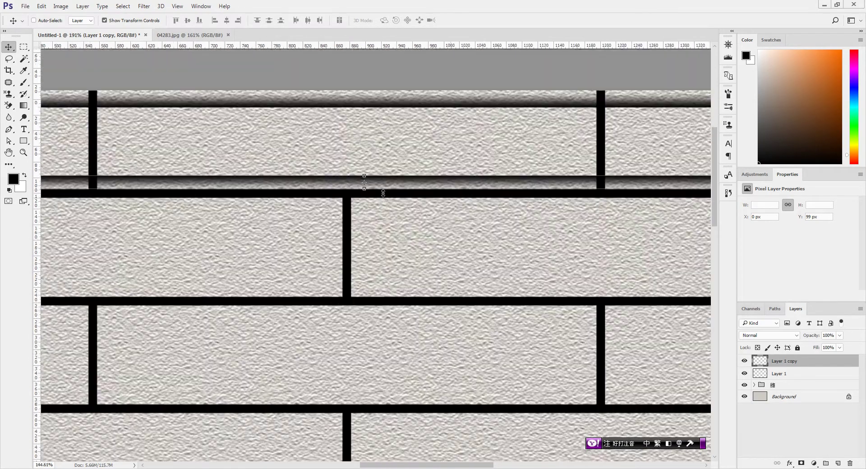
pyautogui.scroll(-1, 384, 191)
pyautogui.scroll(-1, 435, 173)
pyautogui.scroll(2, 265, 178)
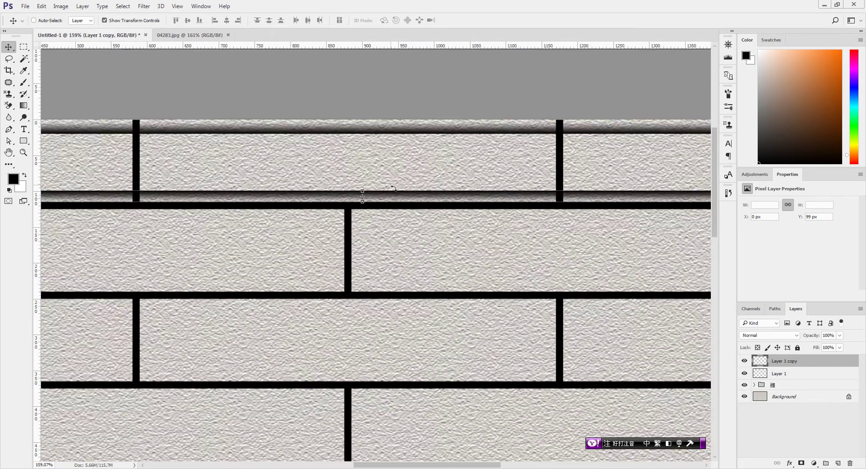
pyautogui.scroll(2, 420, 205)
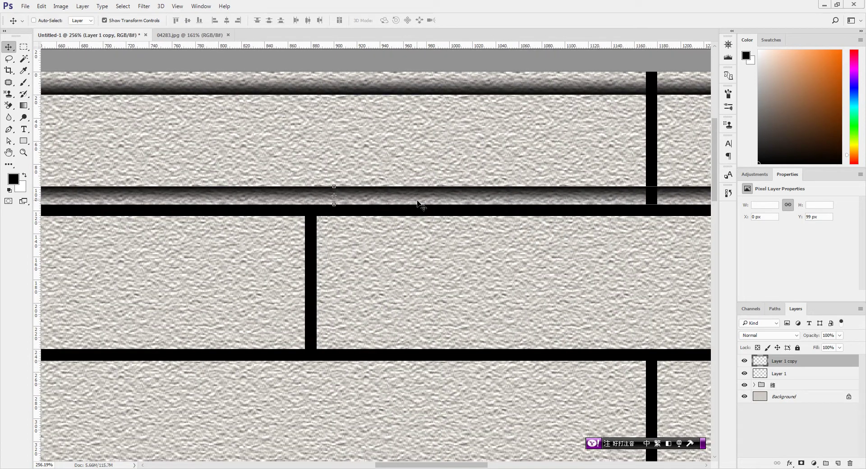
pyautogui.hotkey('shift', 'Up')
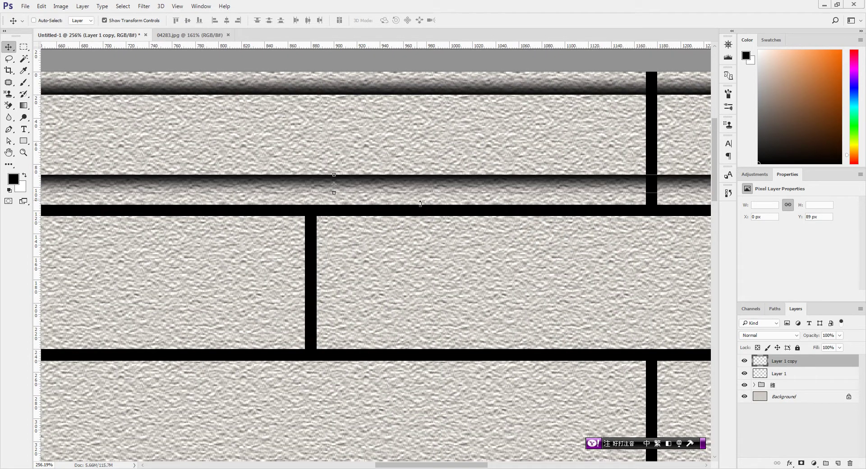
pyautogui.click(793, 377)
pyautogui.hotkey('shift', 'Down')
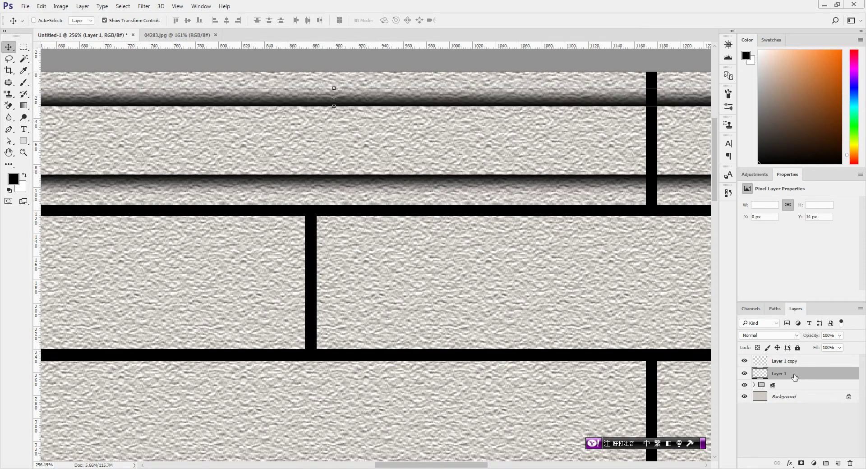
pyautogui.scroll(-2, 545, 211)
pyautogui.scroll(-2, 472, 185)
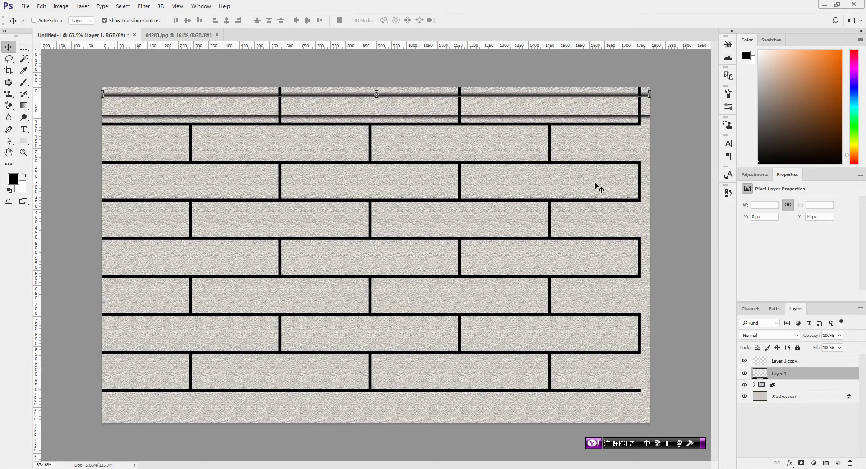
# Set Layer 1 and Layer 1 copy to 35% opacity
pyautogui.keyDown('shift'); pyautogui.click(816, 362); pyautogui.keyUp('shift')
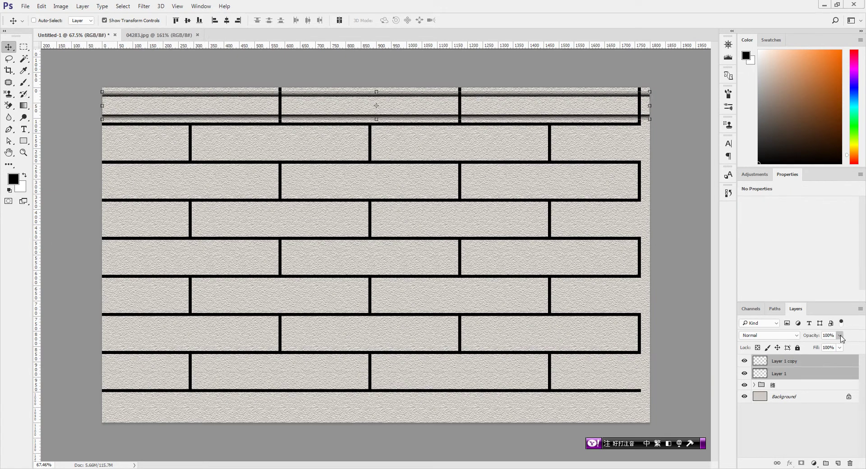
pyautogui.click(838, 335)
pyautogui.click(817, 346)
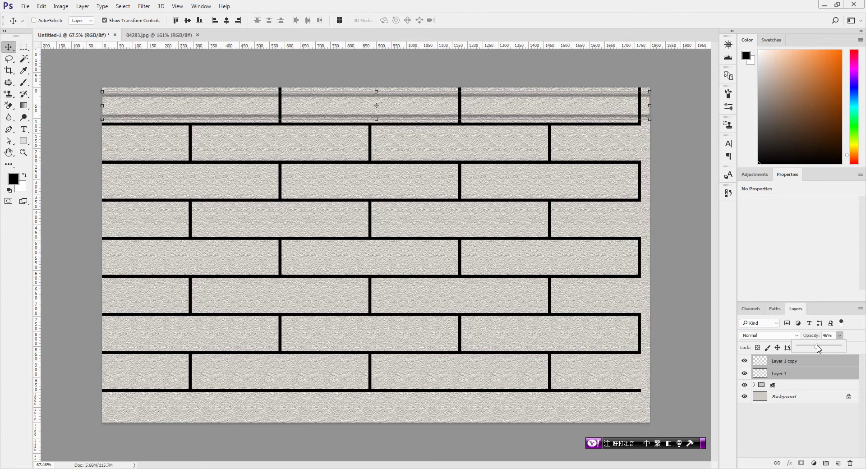
pyautogui.click(828, 337)
pyautogui.write('35')
pyautogui.press('Return')
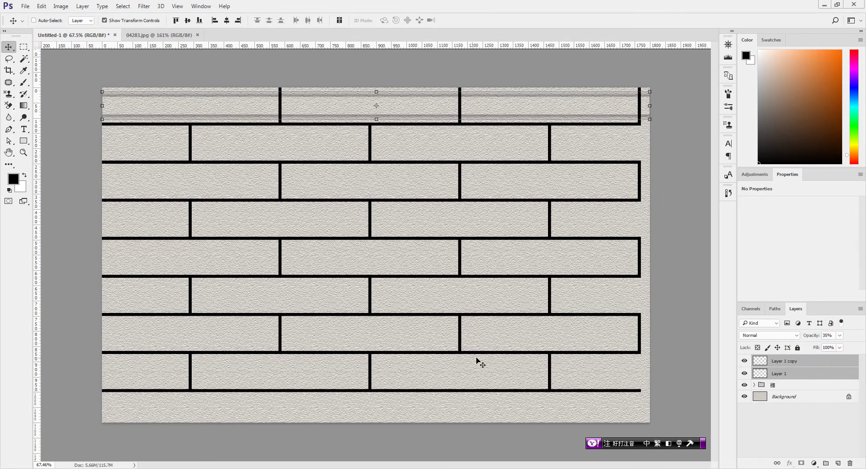
# Select the Background layer and switch to the 山型磚 tile images in Chrome
pyautogui.click(23, 47)
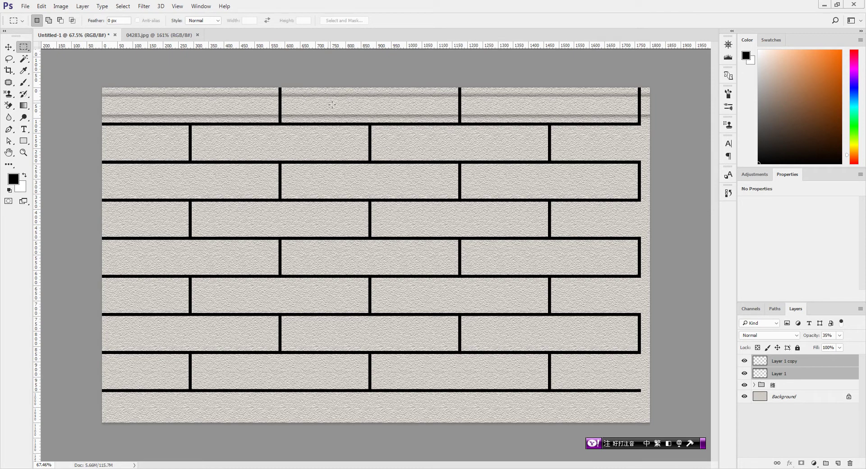
pyautogui.click(759, 397)
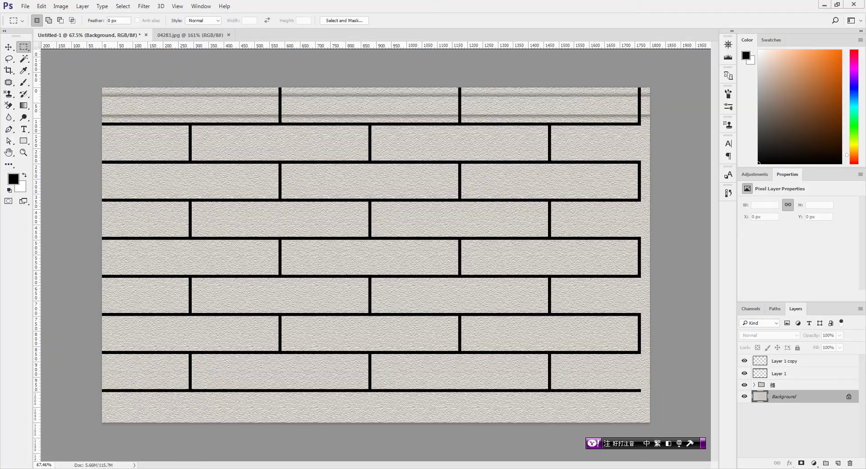
pyautogui.hotkey('alt', 'Tab')
# Scroll the tile results, then go back to the earlier 丁掛磚 image results
pyautogui.scroll(-7, 532, 231)
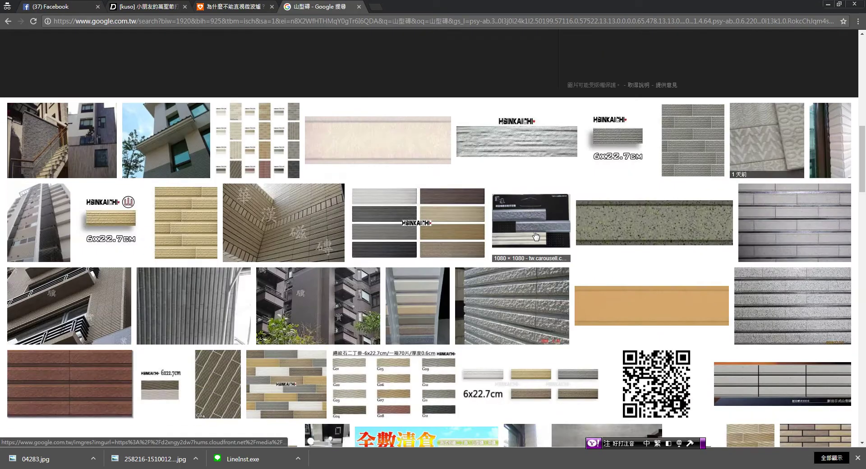
pyautogui.scroll(-2, 472, 278)
pyautogui.scroll(-7, 472, 279)
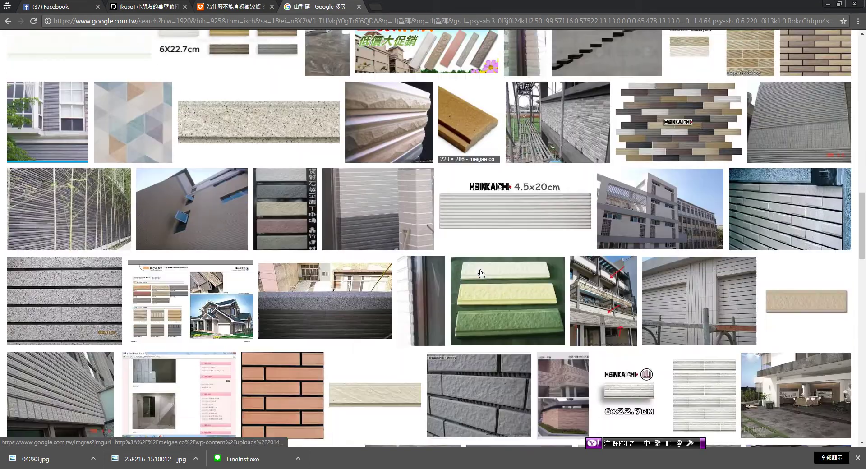
pyautogui.scroll(-1, 518, 261)
pyautogui.scroll(-2, 569, 246)
pyautogui.scroll(-3, 569, 245)
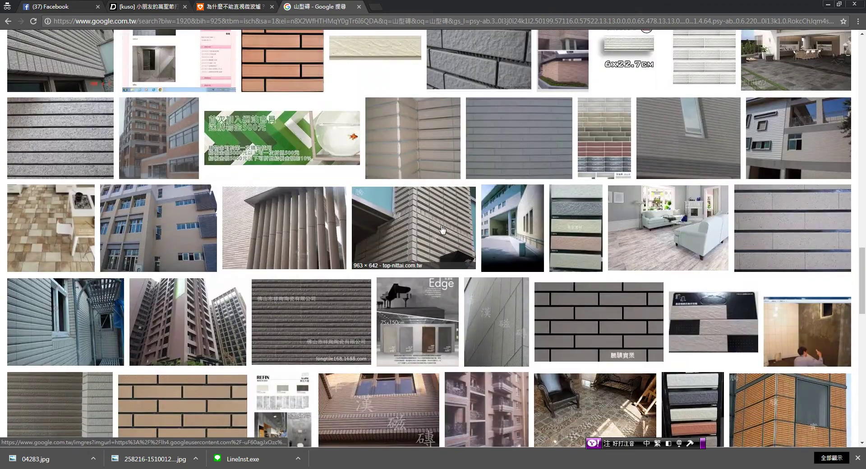
pyautogui.click(8, 21)
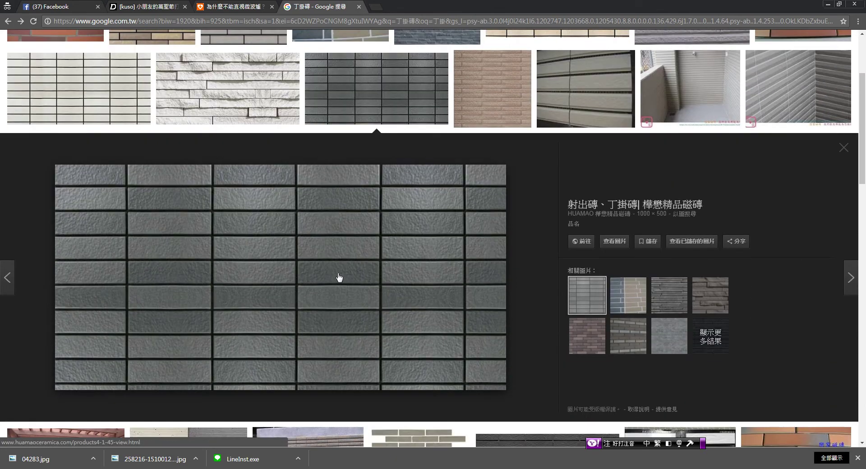
# Browse the 丁掛磚 tile thumbnails, then return to the brick wall in Photoshop
pyautogui.scroll(3, 439, 262)
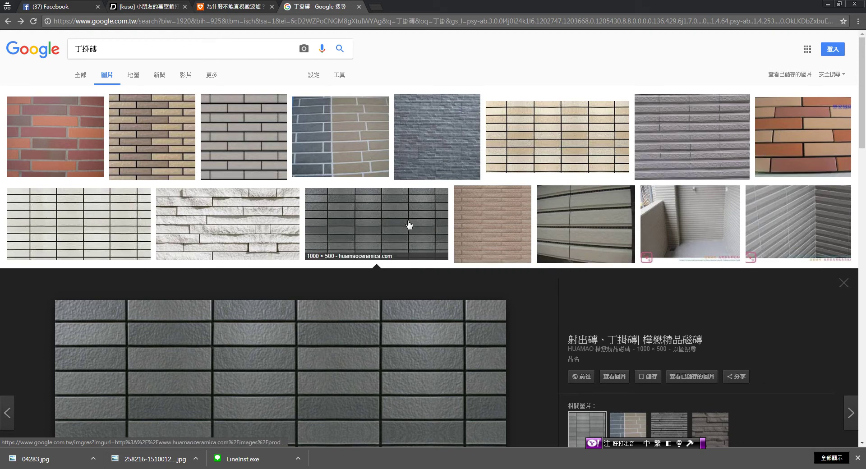
pyautogui.scroll(-3, 409, 225)
pyautogui.scroll(-8, 408, 224)
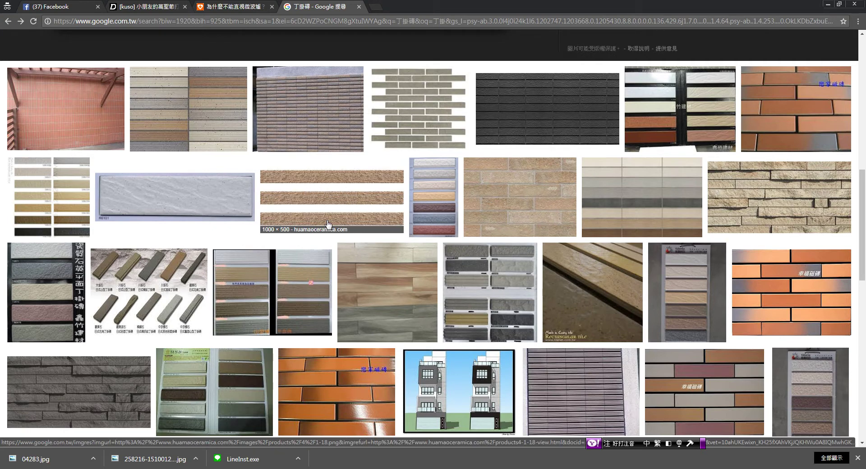
pyautogui.scroll(-5, 537, 239)
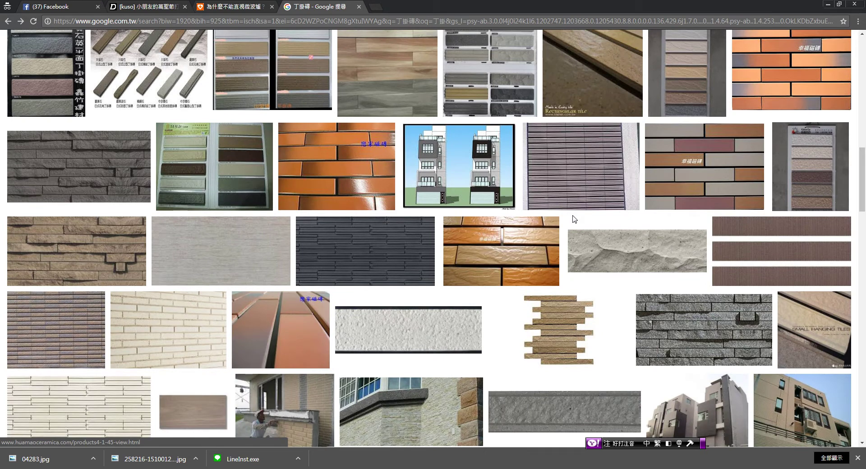
pyautogui.scroll(-3, 166, 218)
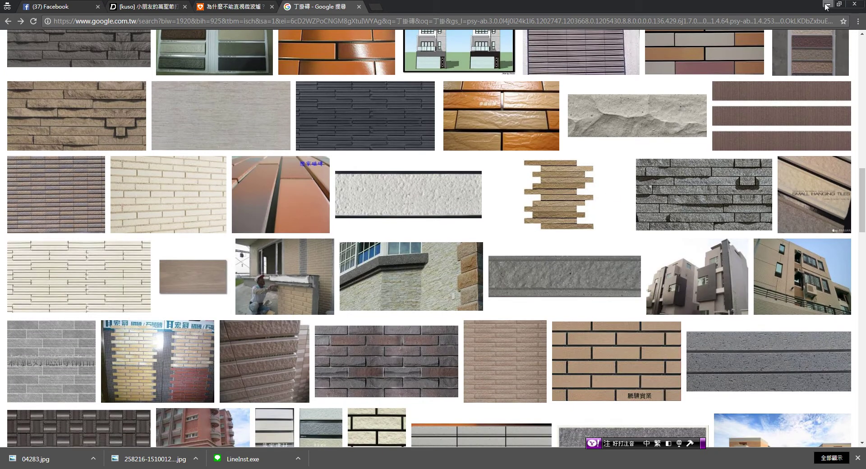
pyautogui.hotkey('alt', 'Tab')
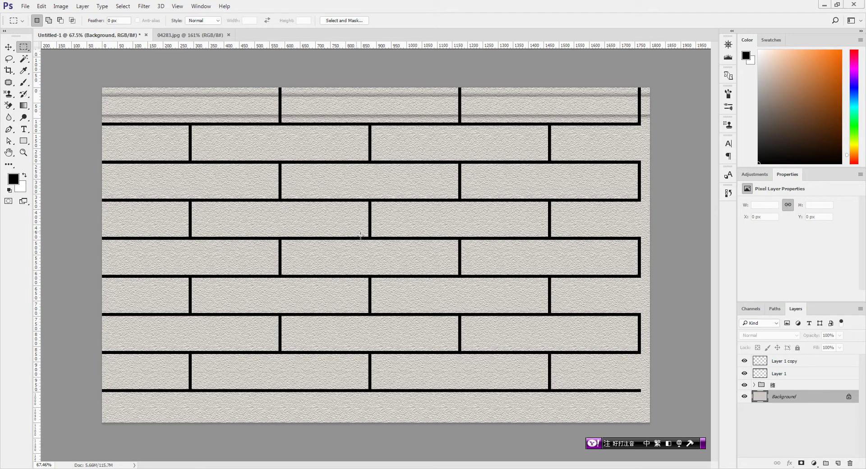
# Duplicate Layer 1 and Layer 1 copy to make a second shading strip pair
pyautogui.click(809, 362)
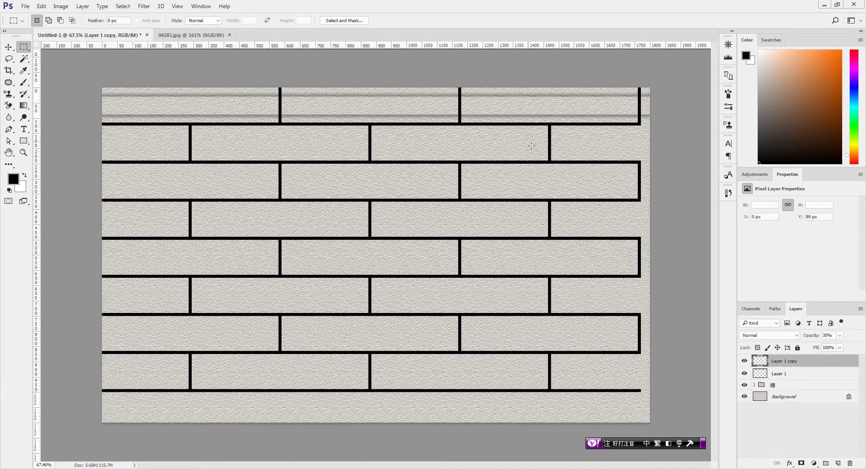
pyautogui.keyDown('shift'); pyautogui.click(813, 376); pyautogui.keyUp('shift')
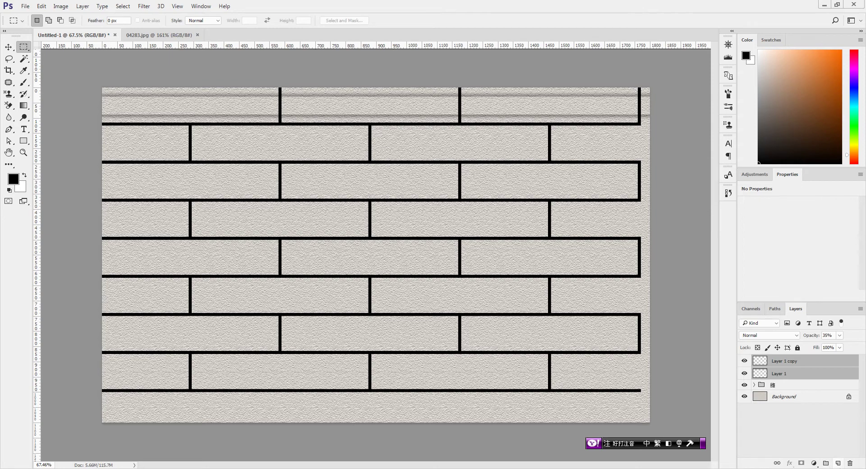
pyautogui.moveTo(811, 361); pyautogui.dragTo(841, 462)
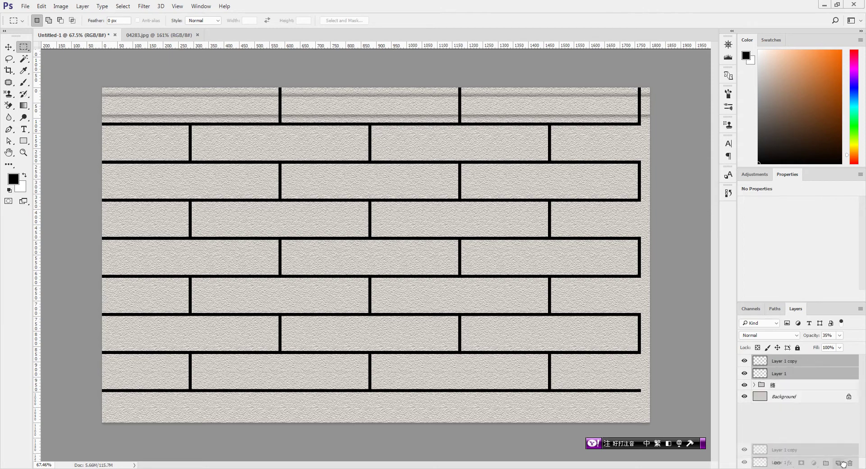
pyautogui.click(9, 46)
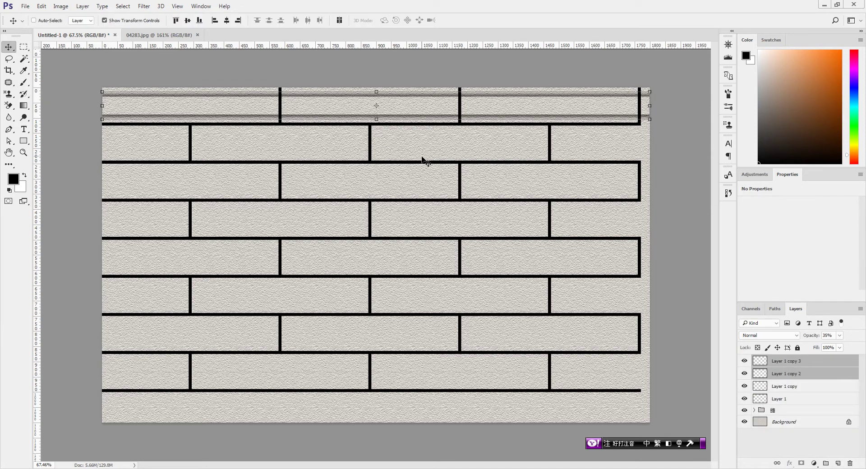
# Nudge the copied strip pair down onto the second brick row and select all four strip layers
pyautogui.hotkey('shift', 'Down')
pyautogui.hotkey('shift', 'Down')
pyautogui.hotkey('shift', 'Down')
pyautogui.hotkey('shift', 'Down')
pyautogui.hotkey('shift', 'Down')
pyautogui.hotkey('shift', 'Down')
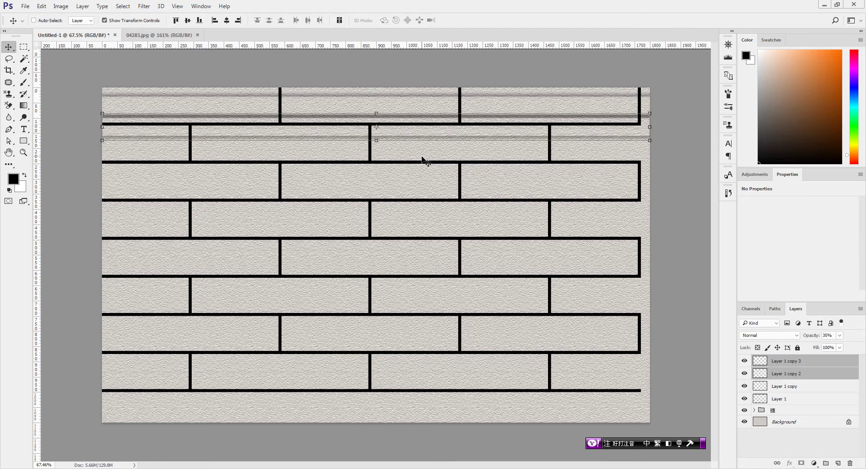
pyautogui.hotkey('shift', 'Down')
pyautogui.hotkey('shift', 'Down')
pyautogui.hotkey('shift', 'Down')
pyautogui.hotkey('shift', 'Down')
pyautogui.hotkey('shift', 'Down')
pyautogui.hotkey('shift', 'Down')
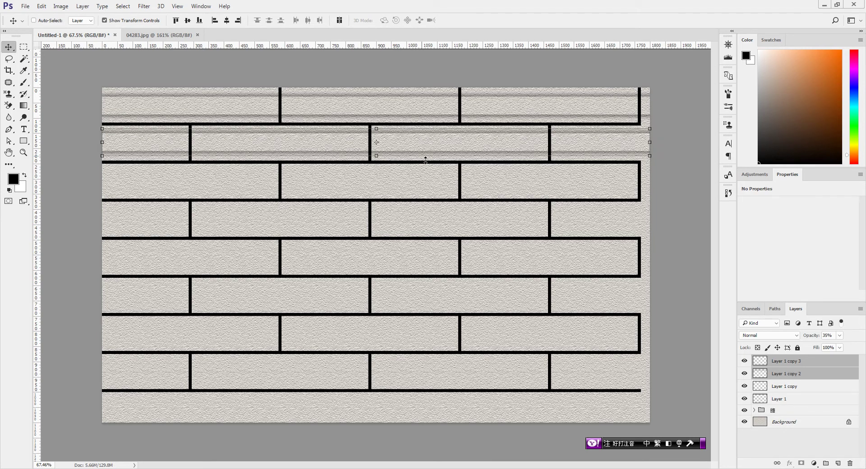
pyautogui.hotkey('shift', 'Down')
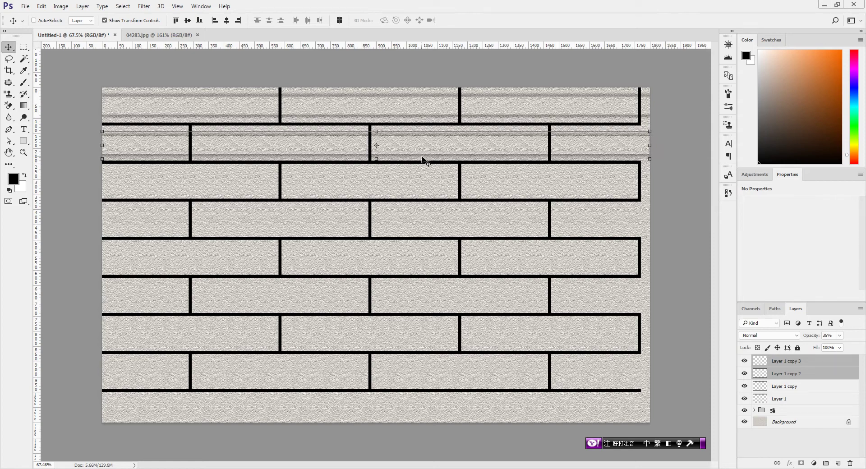
pyautogui.hotkey('shift', 'Up')
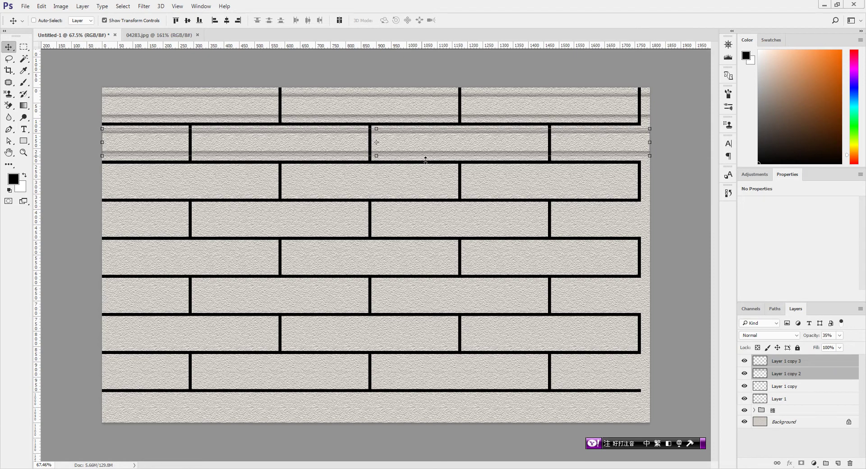
pyautogui.press('Down')
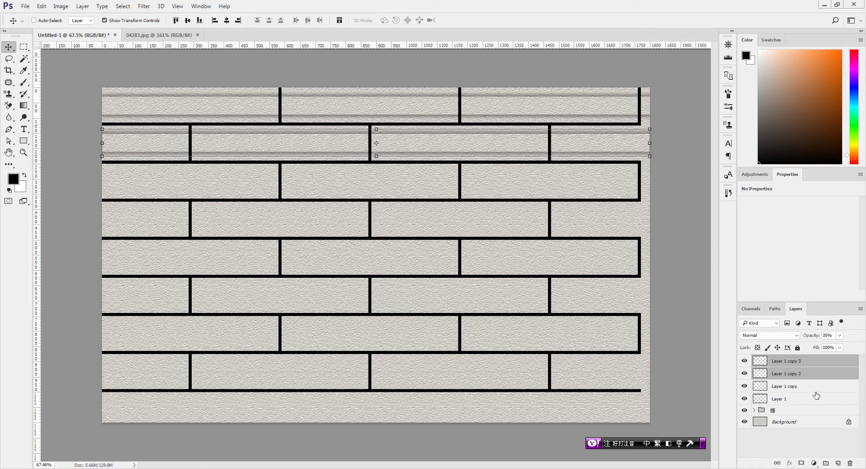
pyautogui.click(808, 364)
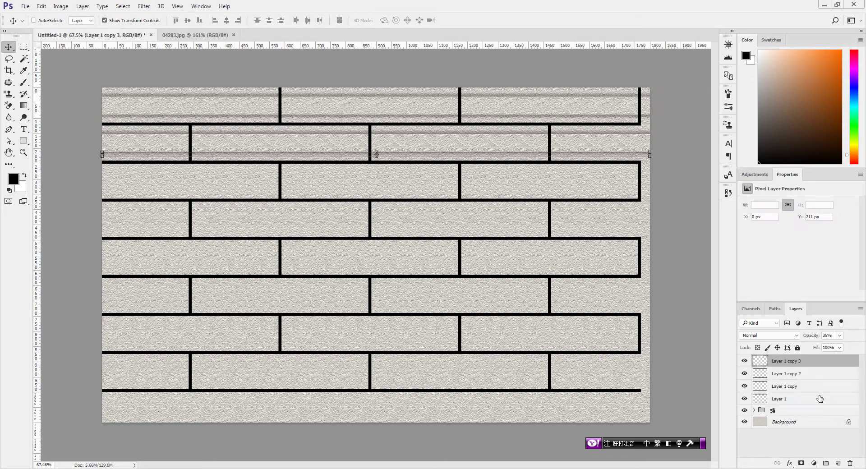
pyautogui.keyDown('shift'); pyautogui.click(817, 398); pyautogui.keyUp('shift')
# Duplicate the four strip layers and move the copies 255 px down onto rows three and four
pyautogui.hotkey('ctrl', 'j')
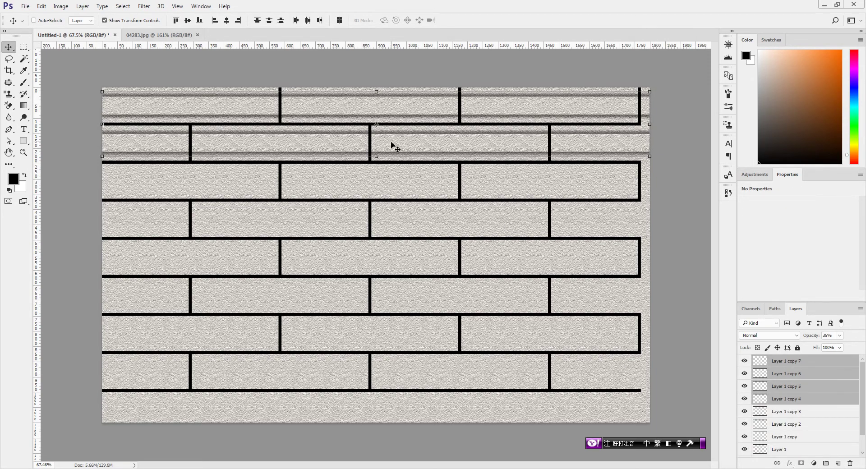
pyautogui.moveTo(397, 149); pyautogui.dragTo(397, 219)
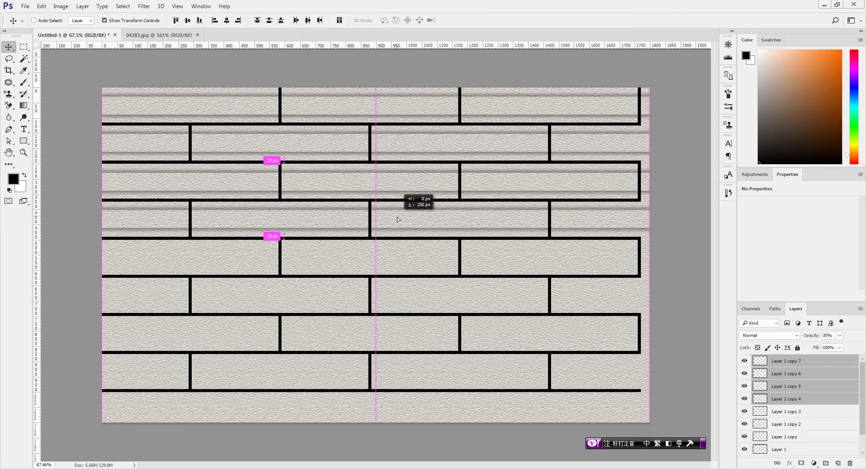
pyautogui.moveTo(397, 220); pyautogui.dragTo(396, 218)
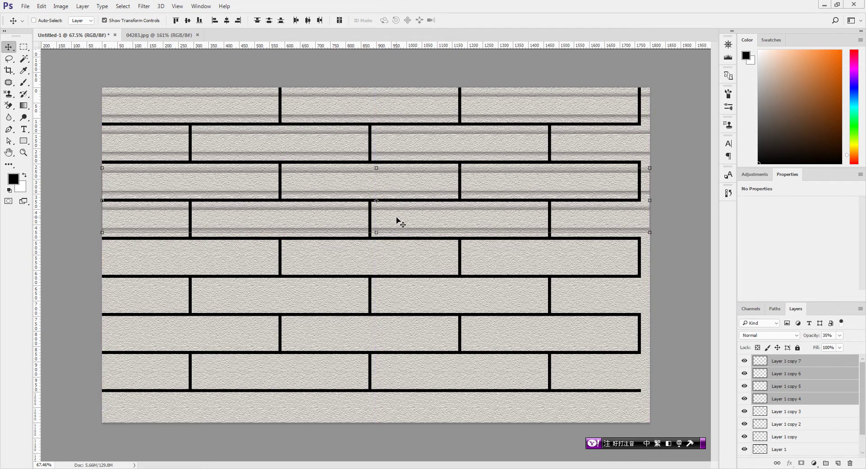
pyautogui.press('Up')
pyautogui.press('Up')
pyautogui.press('Up')
# Copy all strip layers 507 px down onto the lower rows, nudging them into alignment
pyautogui.click(838, 362)
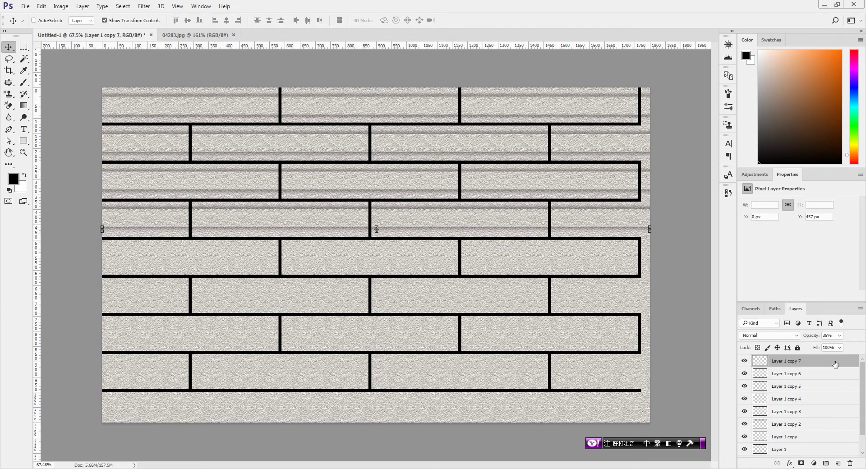
pyautogui.scroll(-1, 793, 437)
pyautogui.keyDown('shift'); pyautogui.click(807, 430); pyautogui.keyUp('shift')
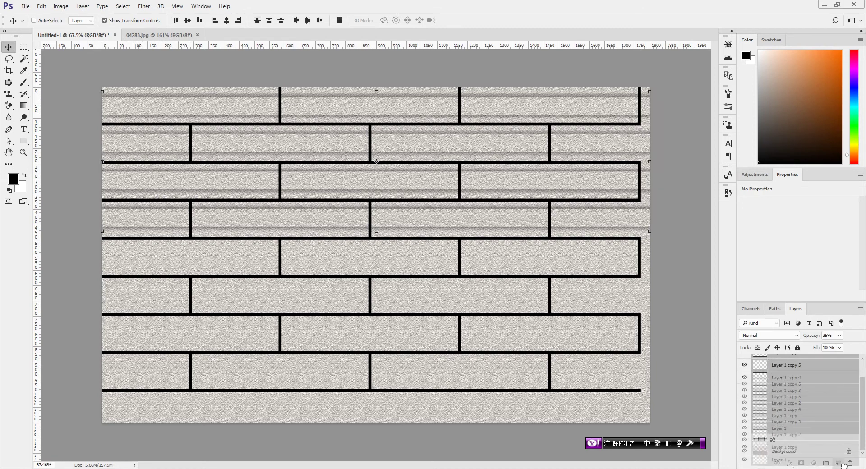
pyautogui.scroll(5, 802, 406)
pyautogui.moveTo(432, 151); pyautogui.dragTo(428, 301)
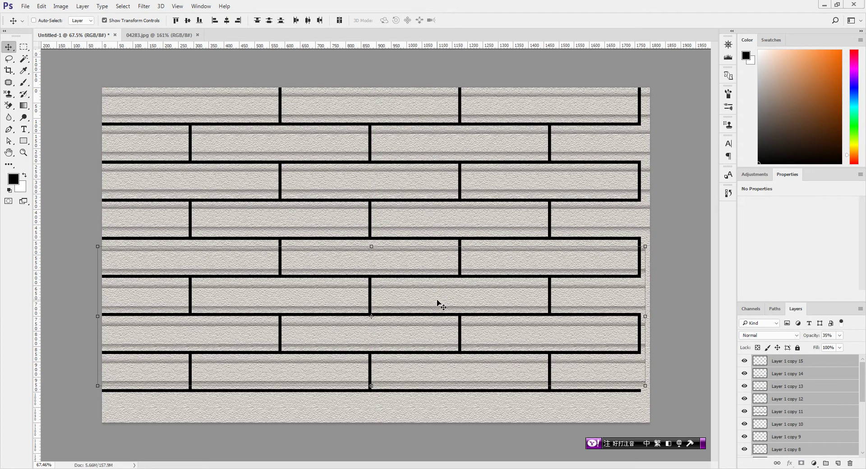
pyautogui.press('Up')
pyautogui.press('Up')
pyautogui.press('Up')
pyautogui.press('Up')
pyautogui.press('Up')
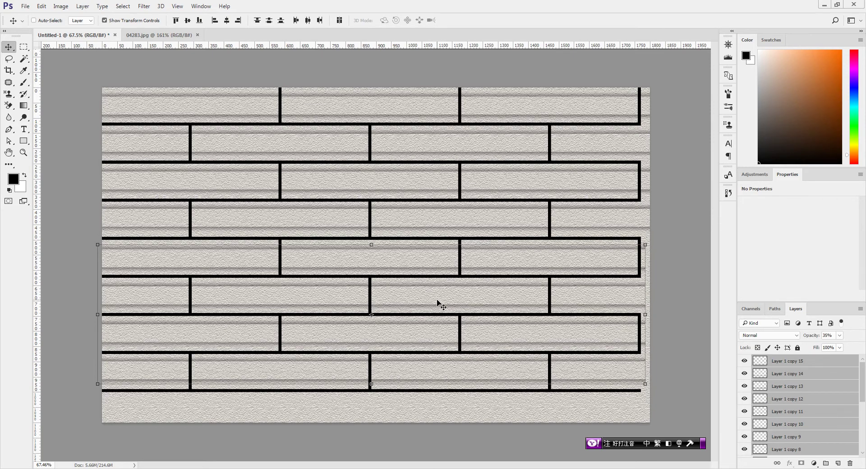
pyautogui.press('Down')
pyautogui.press('Down')
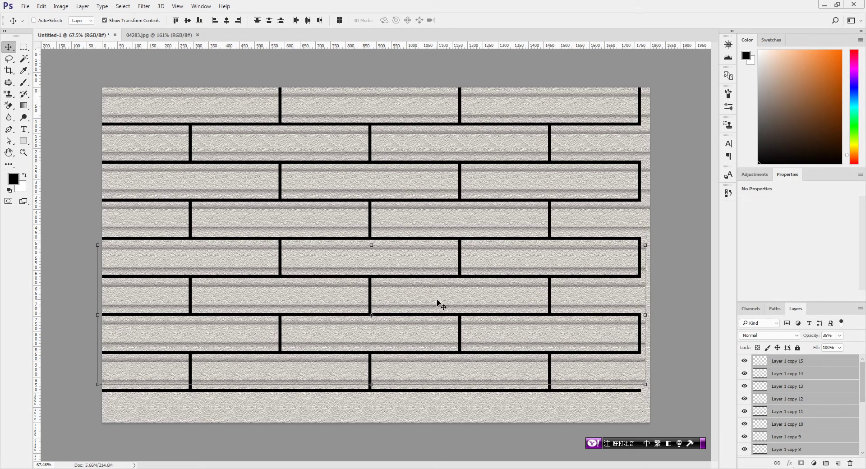
pyautogui.click(822, 362)
pyautogui.scroll(-5, 829, 388)
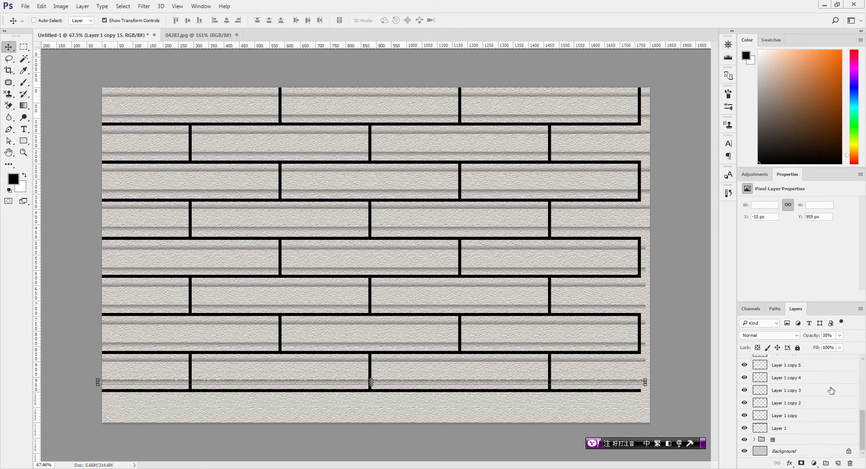
# Group Layer 1 through Layer 1 copy 15 as '凹凸', then select the Background layer
pyautogui.keyDown('shift'); pyautogui.click(801, 426); pyautogui.keyUp('shift')
pyautogui.click(827, 463)
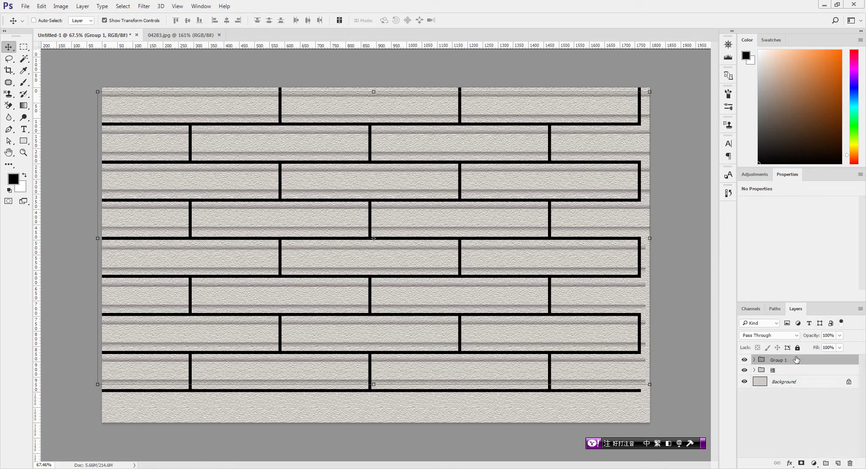
pyautogui.doubleClick(794, 359)
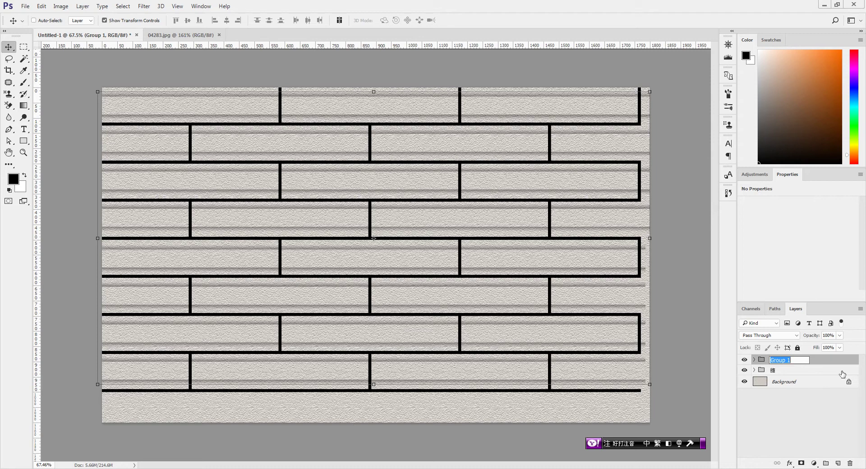
pyautogui.write('w')
pyautogui.press('ctrl')
pyautogui.write('凹凸')
pyautogui.press('Return')
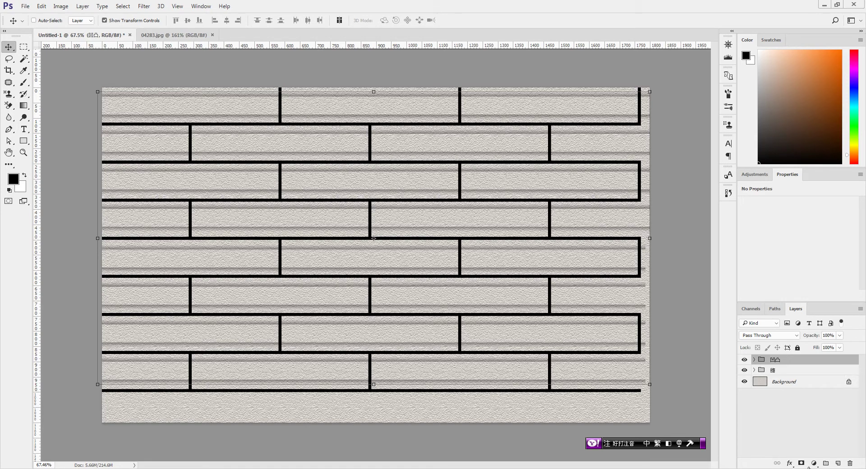
pyautogui.click(773, 390)
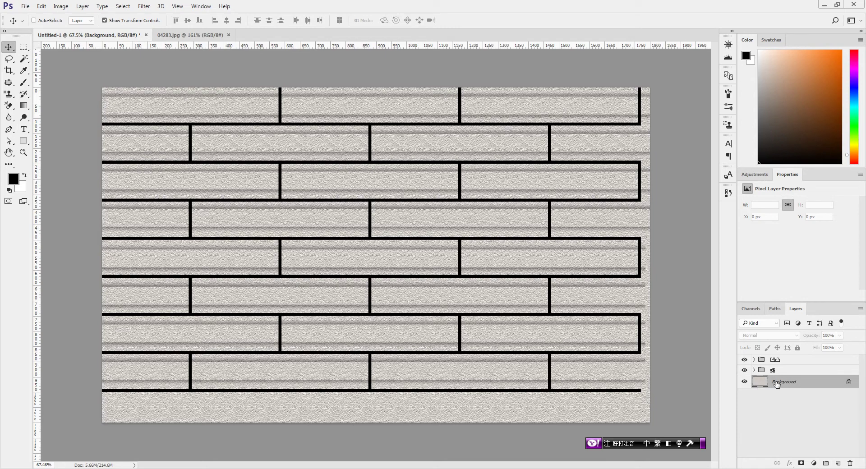
# Marquee-select six scattered bricks, from the top-left brick to row eight's second brick
pyautogui.click(24, 47)
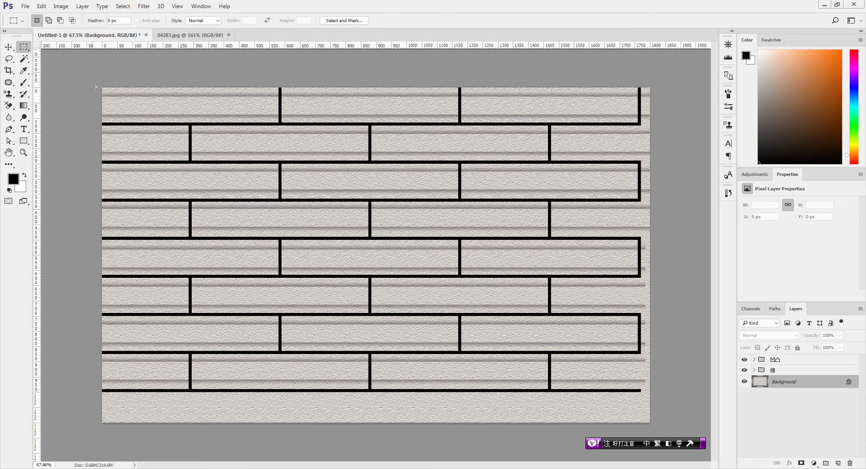
pyautogui.moveTo(95, 83); pyautogui.dragTo(280, 122)
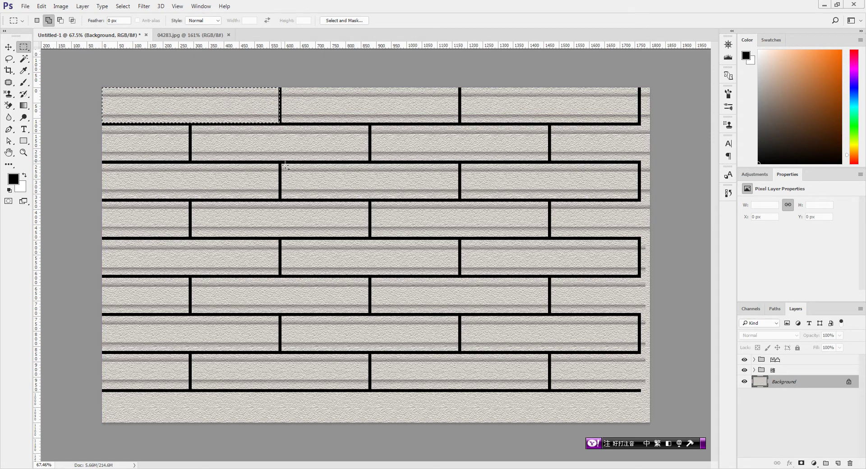
pyautogui.moveTo(281, 162); pyautogui.dragTo(465, 205)
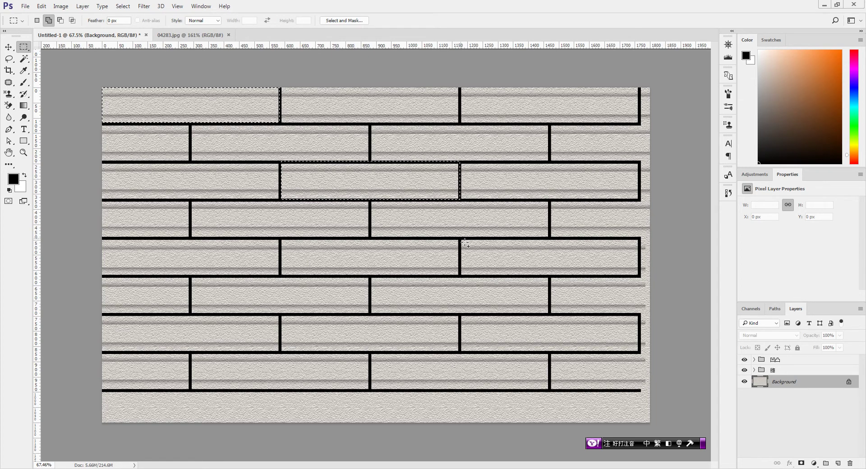
pyautogui.moveTo(459, 238); pyautogui.dragTo(639, 276)
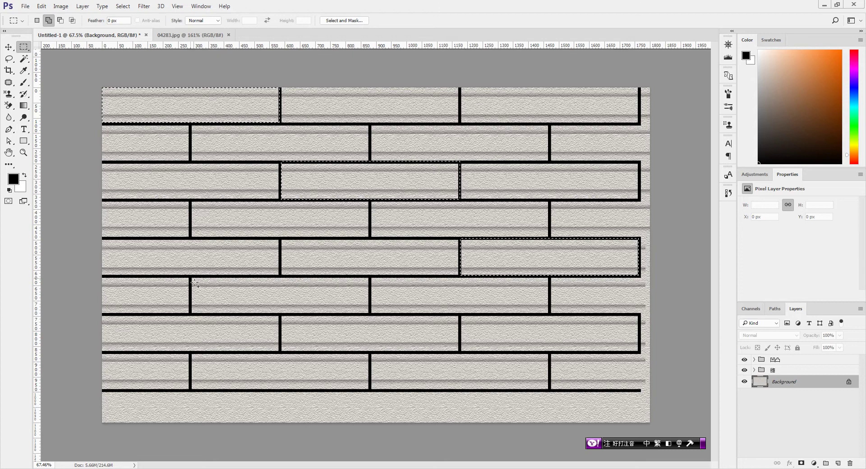
pyautogui.moveTo(189, 278); pyautogui.dragTo(102, 314)
pyautogui.moveTo(550, 277); pyautogui.dragTo(640, 314)
pyautogui.moveTo(190, 352); pyautogui.dragTo(370, 390)
# Lighten the selected bricks with Brightness/Contrast, deselect, then select the top-middle brick
pyautogui.click(61, 6)
pyautogui.moveTo(74, 30)
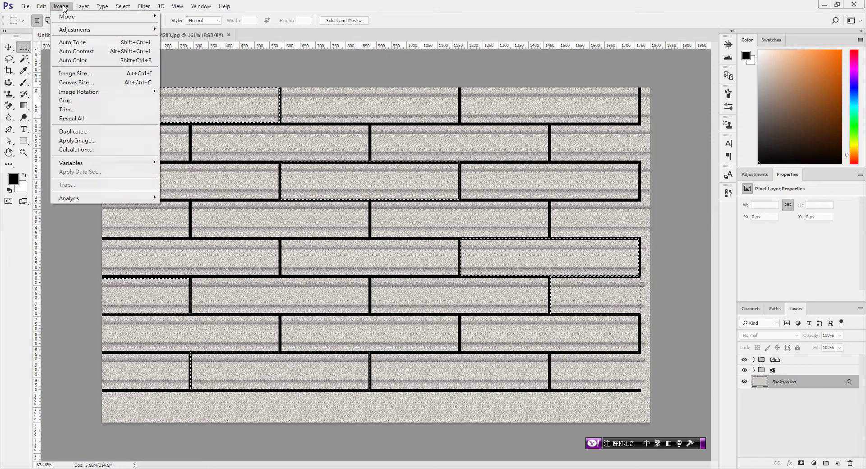
pyautogui.click(193, 28)
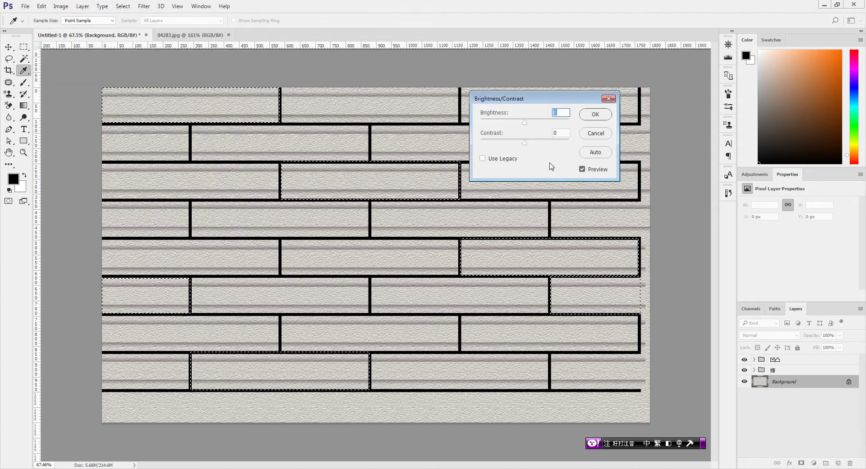
pyautogui.moveTo(525, 123); pyautogui.dragTo(530, 124)
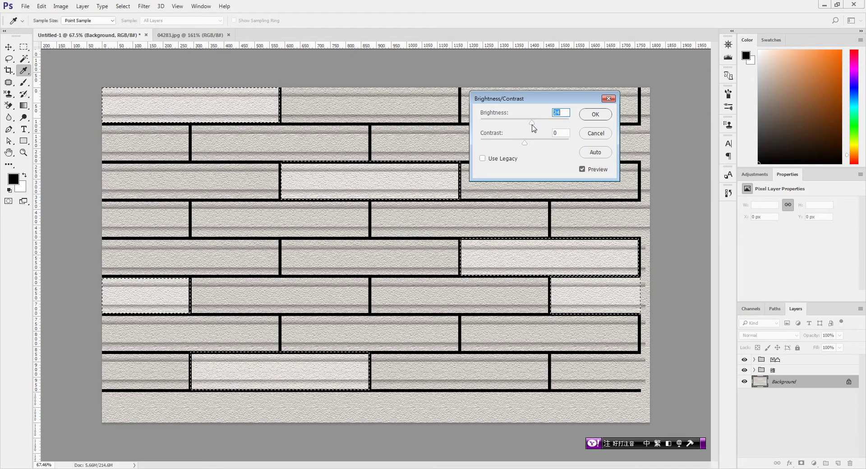
pyautogui.click(595, 114)
pyautogui.hotkey('ctrl', 'd')
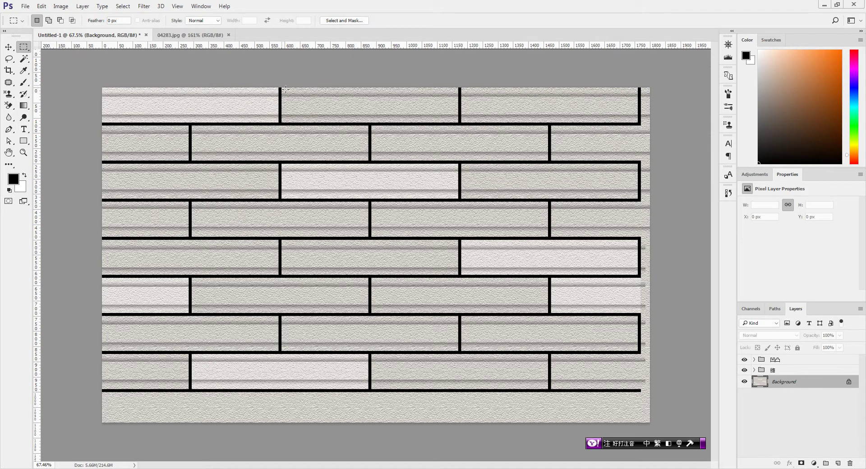
pyautogui.moveTo(281, 88); pyautogui.dragTo(460, 124)
# Add five more bricks to the selection, including rows two, five, seven and both bottom corners
pyautogui.moveTo(191, 121); pyautogui.dragTo(373, 165)
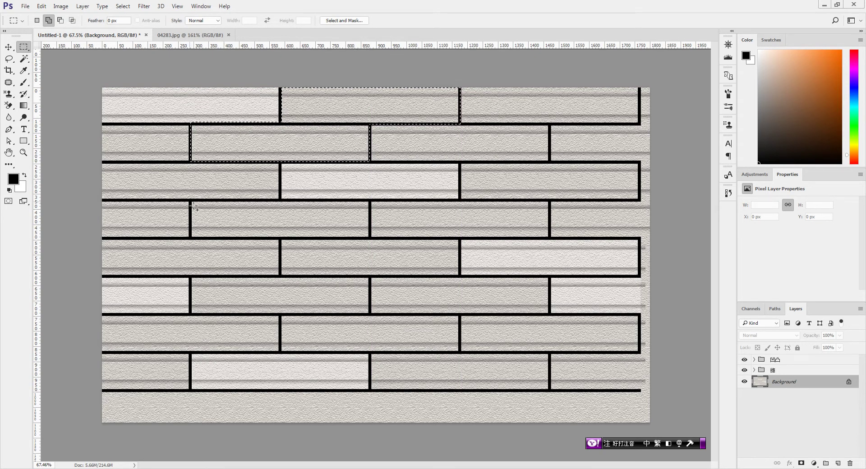
pyautogui.moveTo(248, 243); pyautogui.dragTo(104, 279)
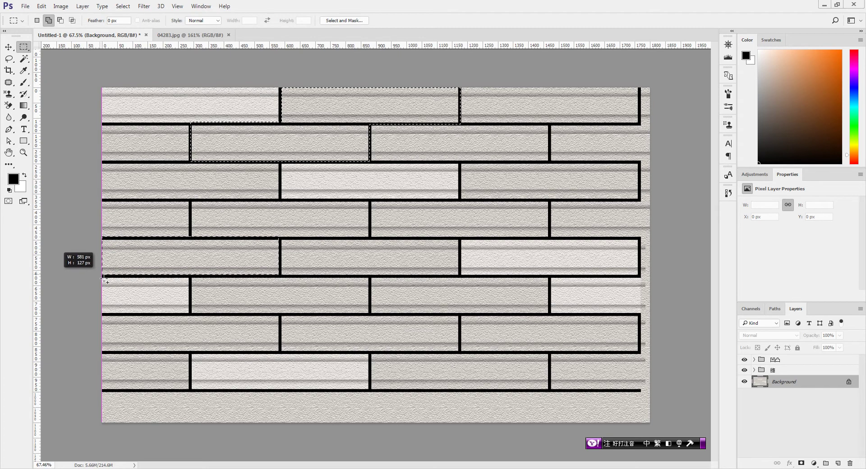
pyautogui.moveTo(281, 313)
pyautogui.mouseDown()
pyautogui.moveTo(447, 357)
pyautogui.moveTo(460, 352)
pyautogui.mouseUp()
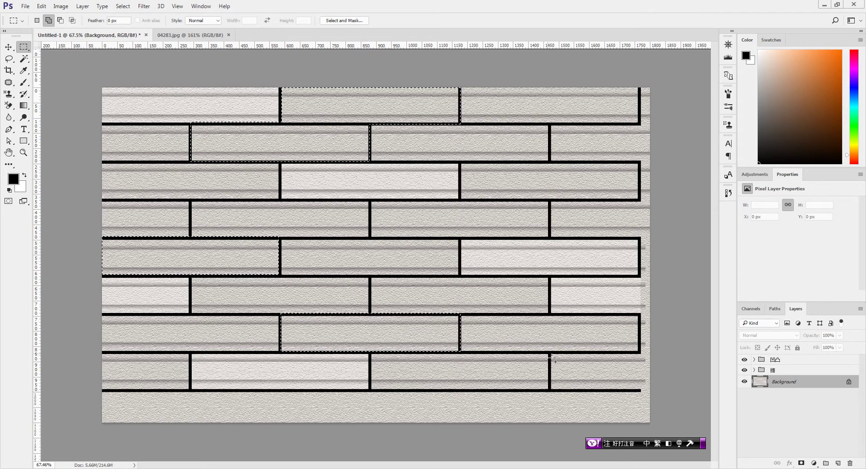
pyautogui.moveTo(549, 353); pyautogui.dragTo(644, 392)
pyautogui.moveTo(191, 352); pyautogui.dragTo(102, 391)
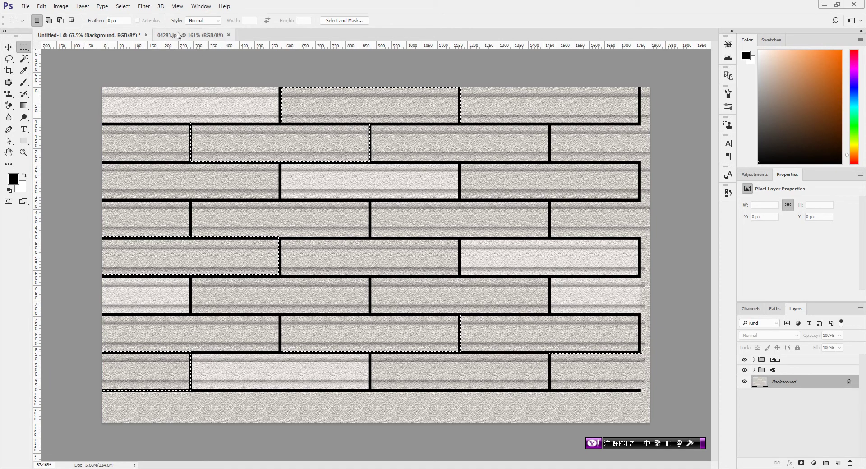
# Darken the selected bricks to Brightness -21 with Brightness/Contrast and deselect
pyautogui.click(61, 6)
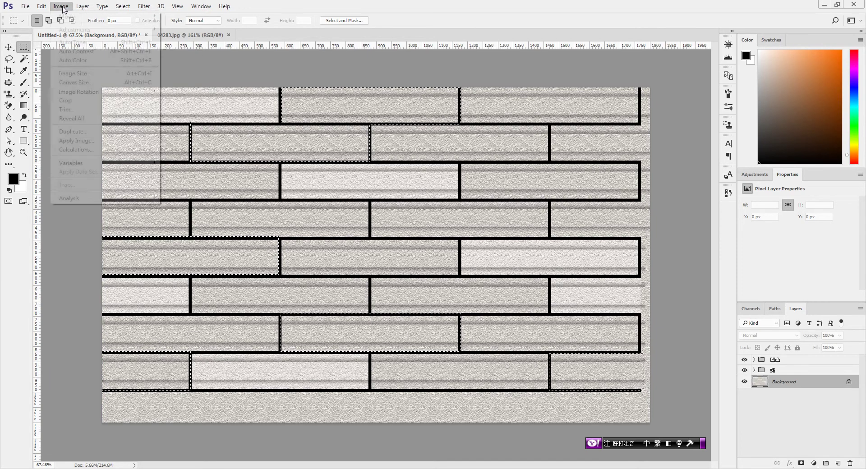
pyautogui.moveTo(74, 29)
pyautogui.click(189, 29)
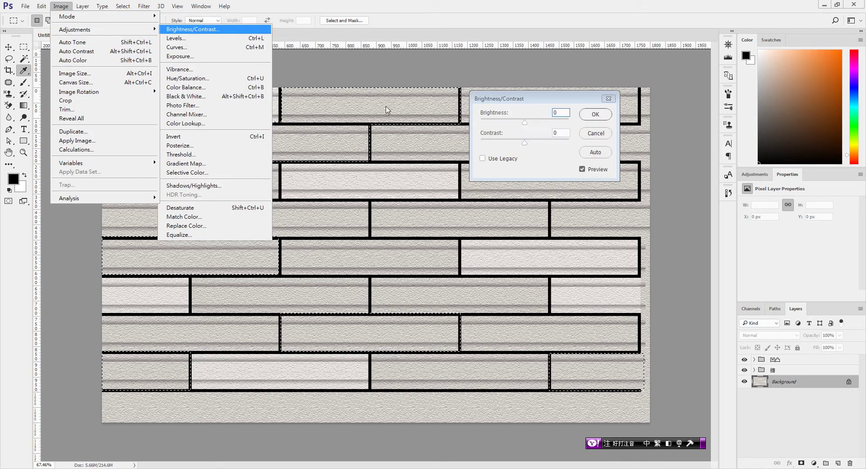
pyautogui.moveTo(524, 123); pyautogui.dragTo(518, 122)
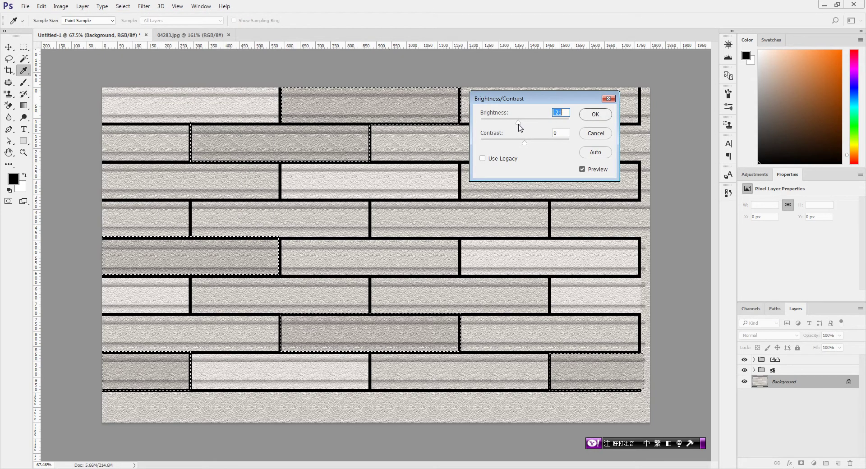
pyautogui.click(595, 114)
pyautogui.press('m')
pyautogui.hotkey('ctrl', 'd')
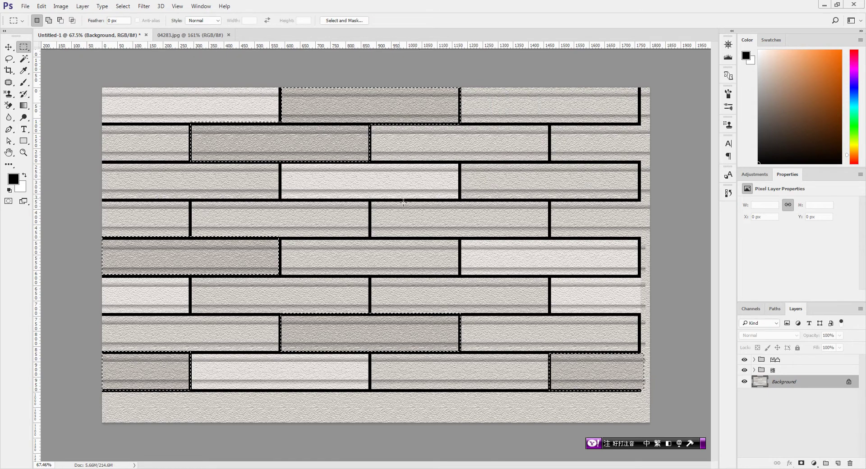
# Marquee-select the second brick of row four, left brick of row three, and third of row six
pyautogui.moveTo(193, 205); pyautogui.dragTo(375, 241)
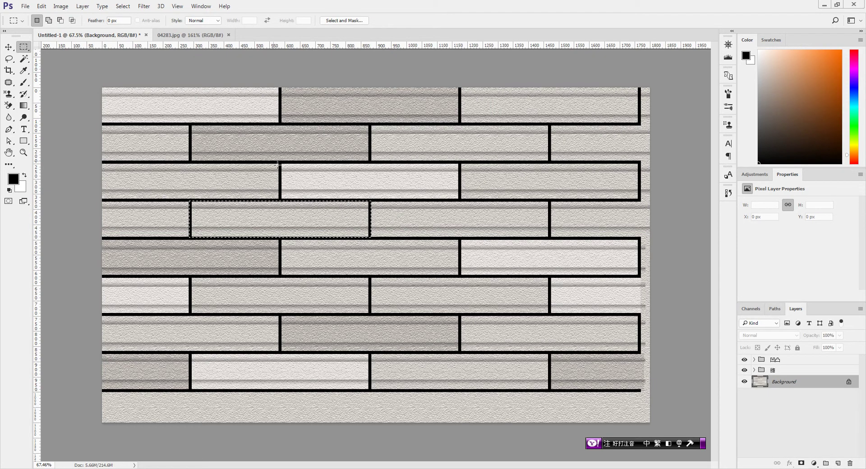
pyautogui.moveTo(280, 162); pyautogui.dragTo(92, 201)
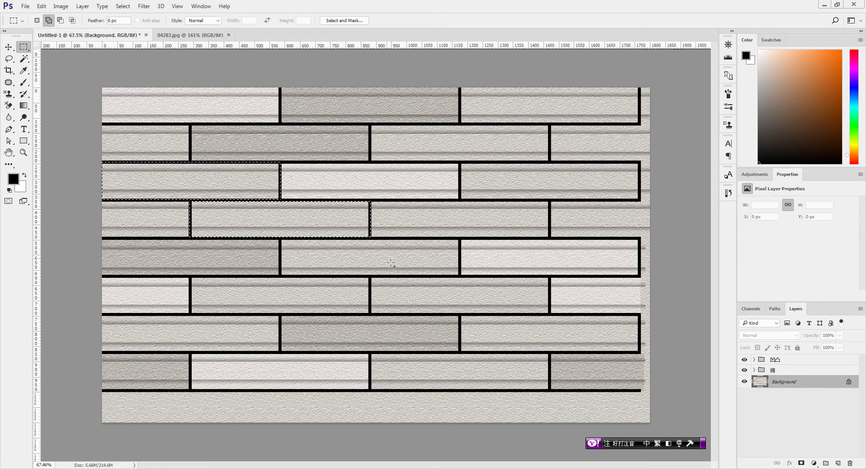
pyautogui.moveTo(369, 275); pyautogui.dragTo(550, 313)
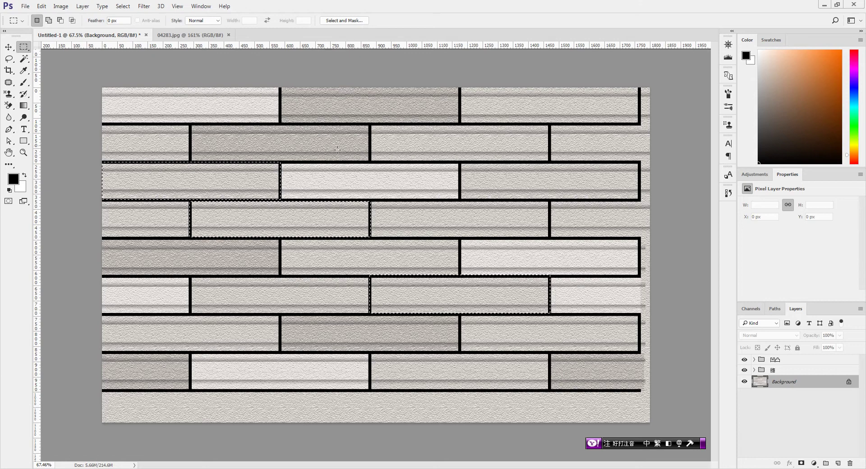
# Darken them to Brightness -54, deselect, and zoom out to view the whole wall
pyautogui.click(63, 7)
pyautogui.moveTo(74, 30)
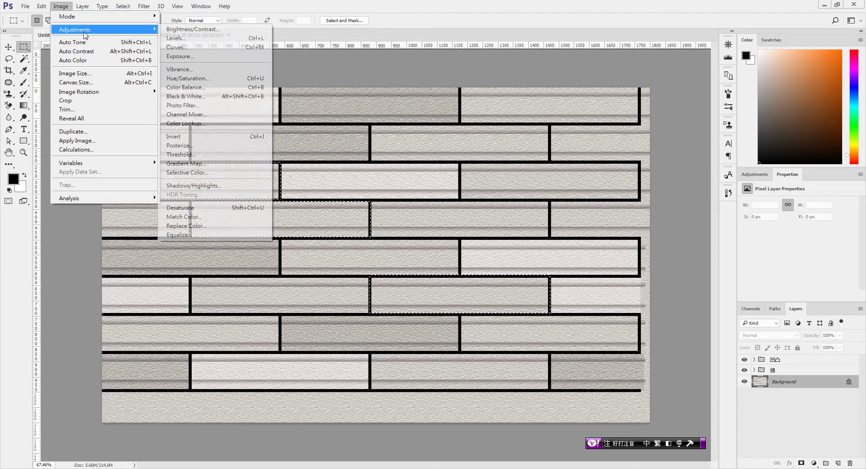
pyautogui.click(189, 30)
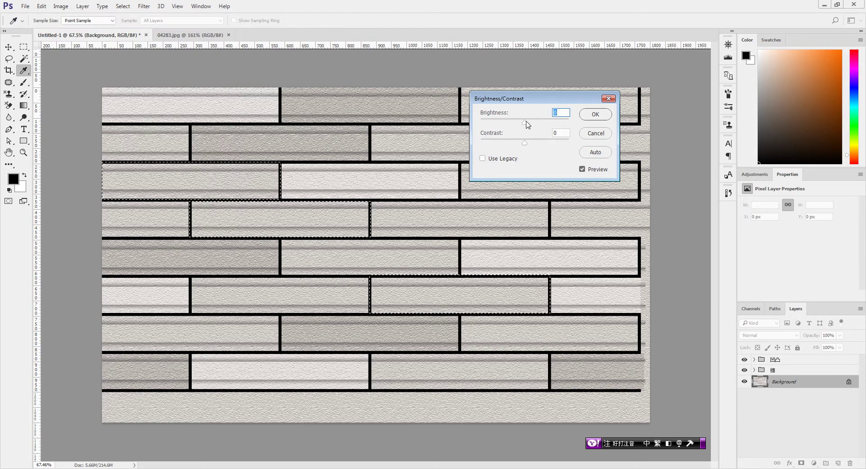
pyautogui.moveTo(524, 123)
pyautogui.mouseDown()
pyautogui.moveTo(516, 122)
pyautogui.moveTo(527, 125)
pyautogui.mouseUp()
pyautogui.moveTo(532, 127)
pyautogui.mouseDown()
pyautogui.moveTo(511, 127)
pyautogui.moveTo(536, 131)
pyautogui.moveTo(524, 132)
pyautogui.mouseUp()
pyautogui.press('Return')
pyautogui.press('m')
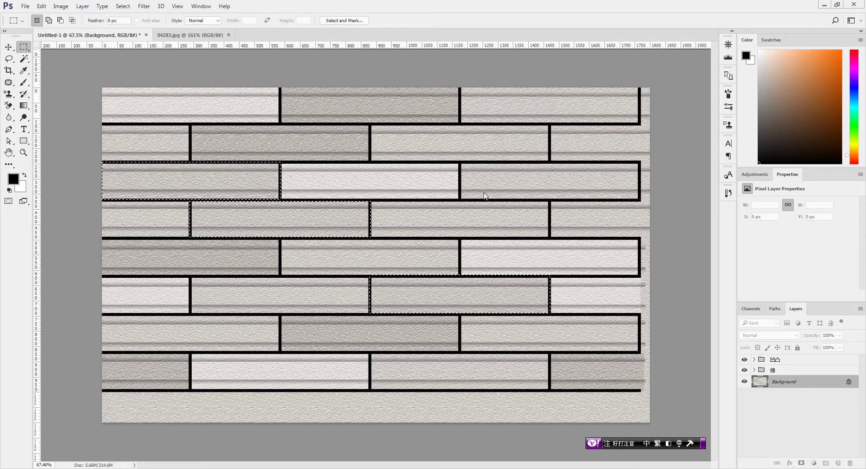
pyautogui.hotkey('ctrl', 'd')
pyautogui.hotkey('ctrl', '-')
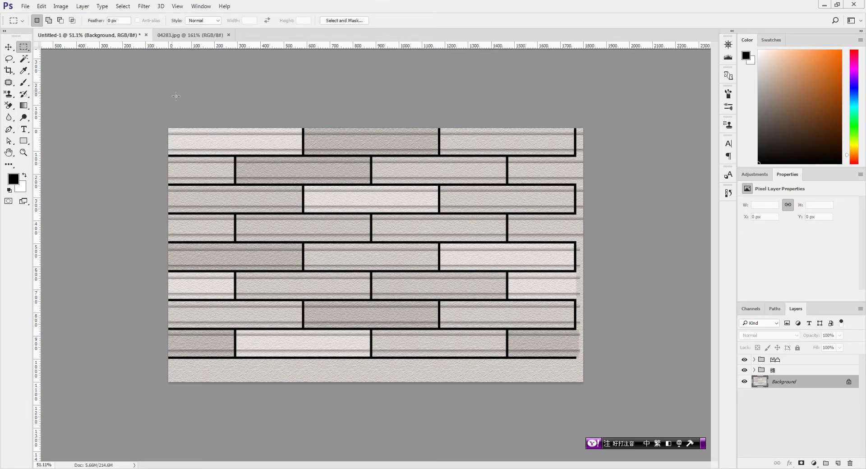
# Start a crop and pull the right edge in to the last grout line
pyautogui.click(8, 70)
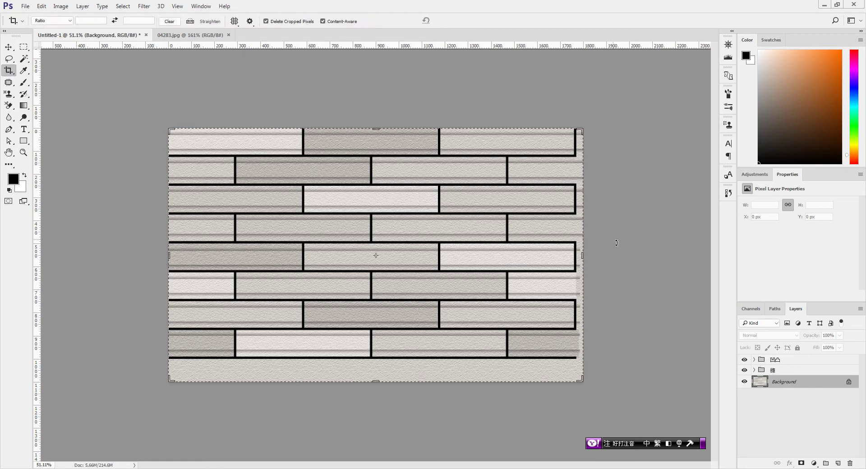
pyautogui.hotkey('ctrl', '0')
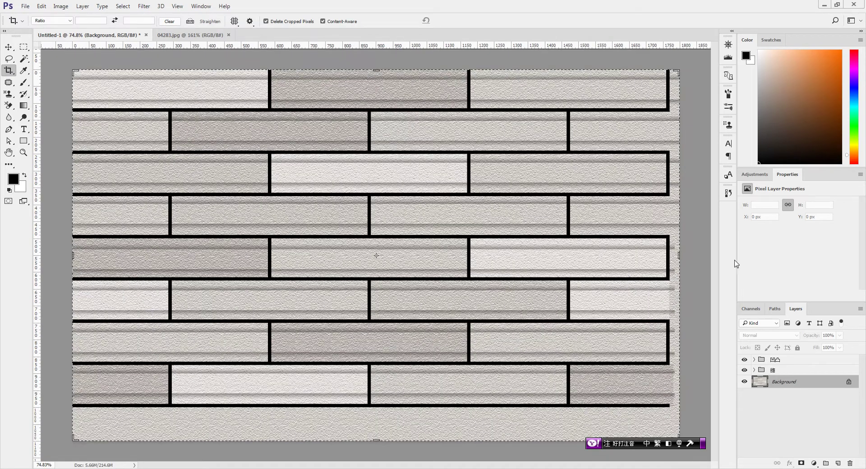
pyautogui.scroll(3, 694, 248)
pyautogui.scroll(3, 693, 270)
pyautogui.scroll(2, 693, 307)
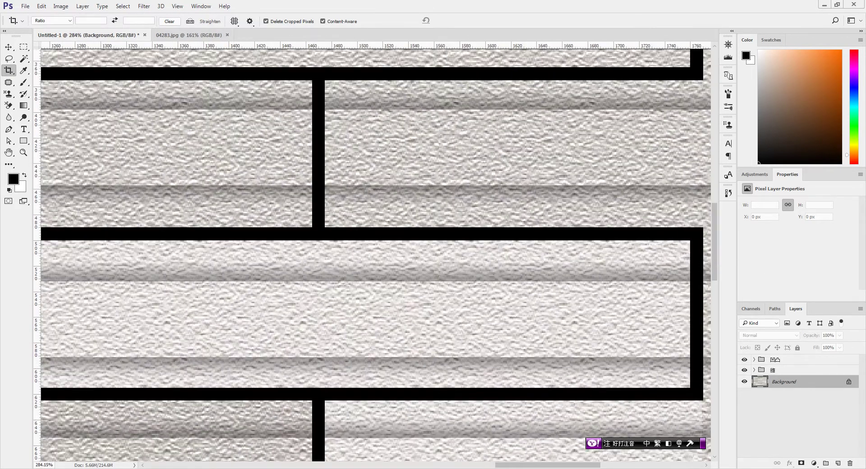
pyautogui.moveTo(509, 466); pyautogui.dragTo(574, 467)
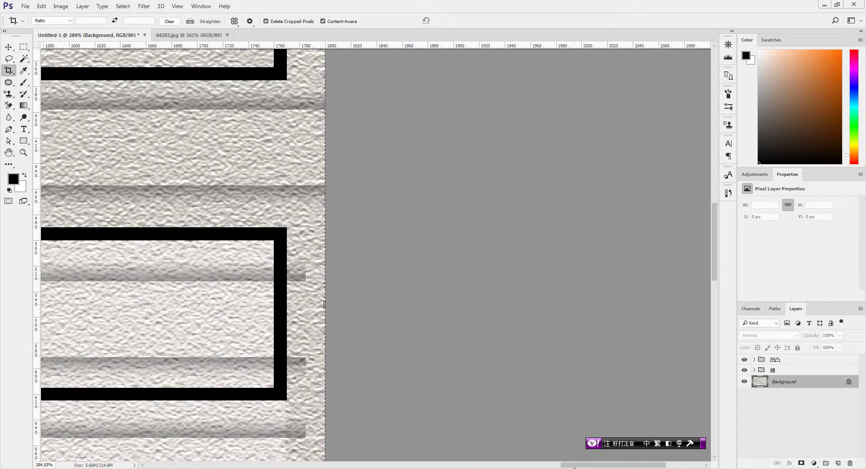
pyautogui.moveTo(325, 306); pyautogui.dragTo(305, 304)
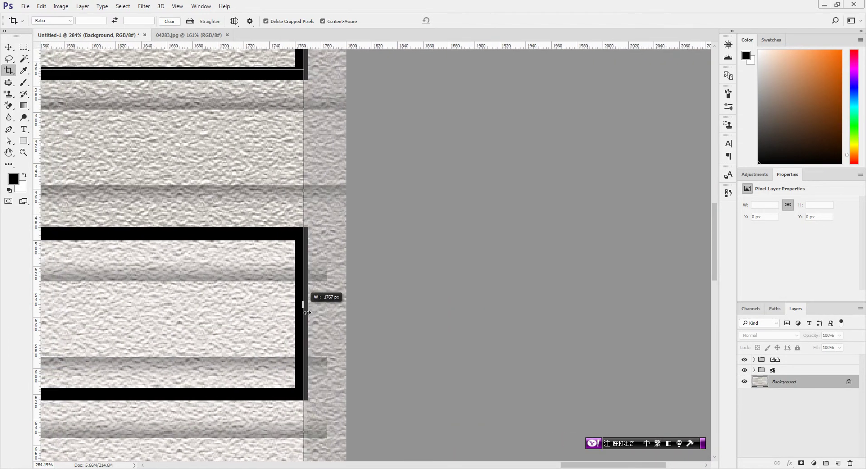
# Trim the bottom to just below the lowest grout line and commit the crop
pyautogui.scroll(-3, 369, 271)
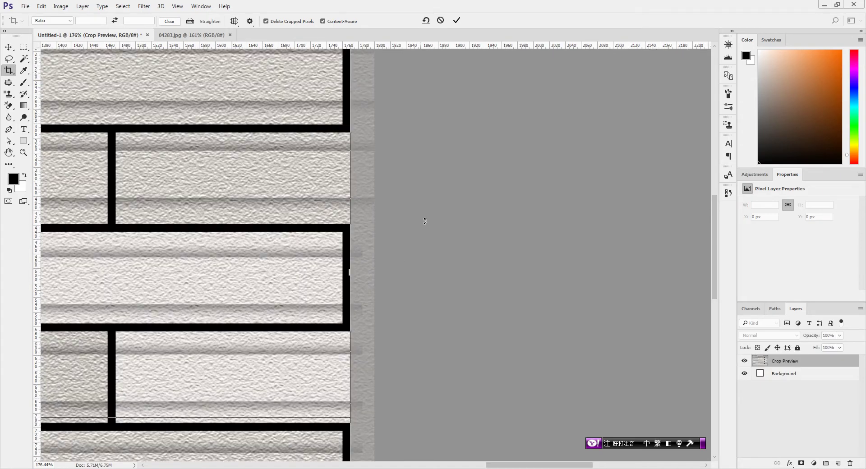
pyautogui.scroll(-3, 372, 316)
pyautogui.scroll(-2, 377, 383)
pyautogui.scroll(1, 379, 418)
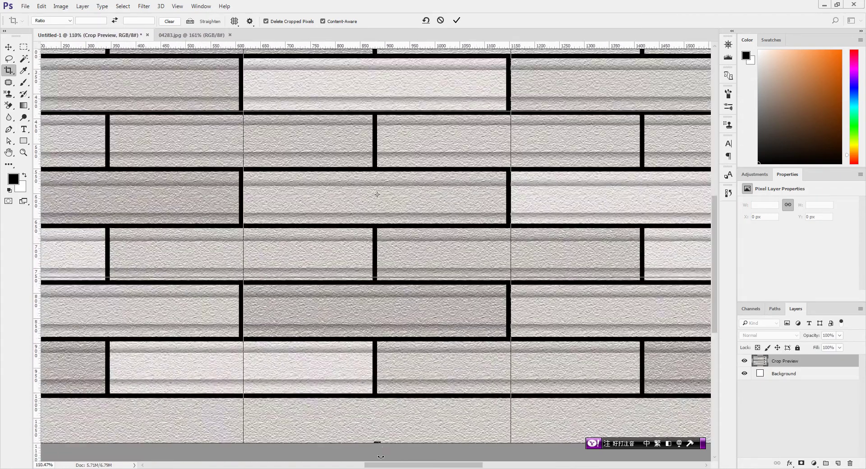
pyautogui.scroll(3, 381, 426)
pyautogui.scroll(1, 382, 434)
pyautogui.moveTo(383, 438); pyautogui.dragTo(383, 359)
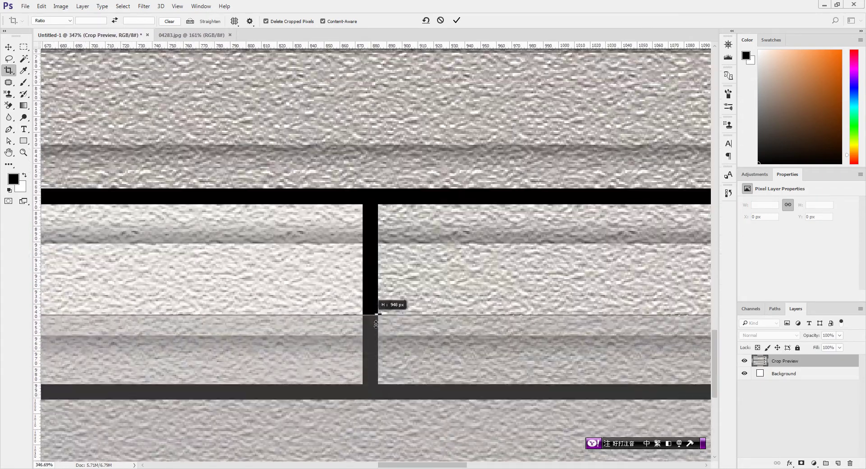
pyautogui.scroll(-3, 383, 359)
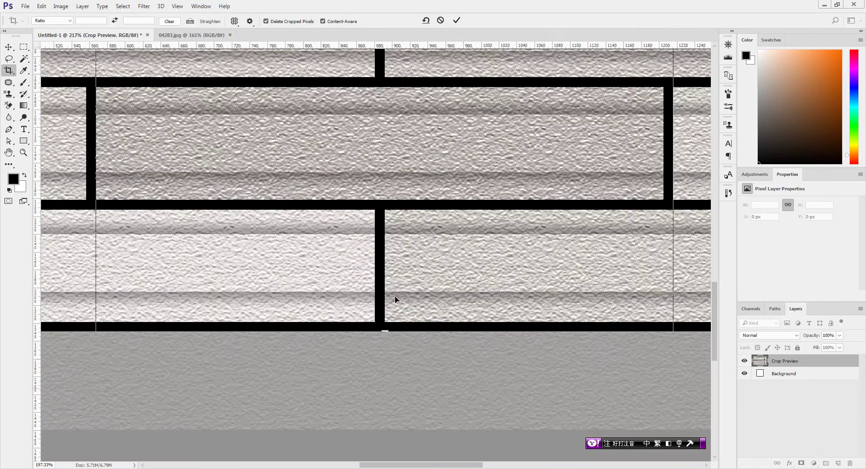
pyautogui.scroll(-4, 394, 296)
pyautogui.scroll(-4, 395, 299)
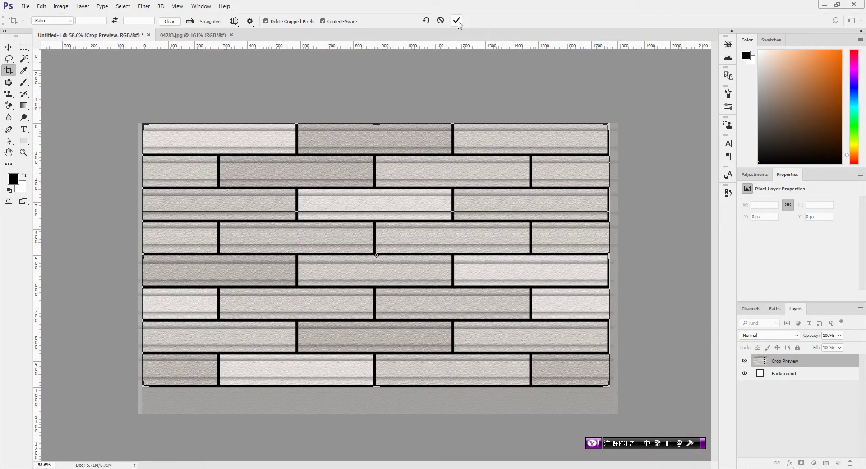
pyautogui.moveTo(146, 261); pyautogui.dragTo(144, 261)
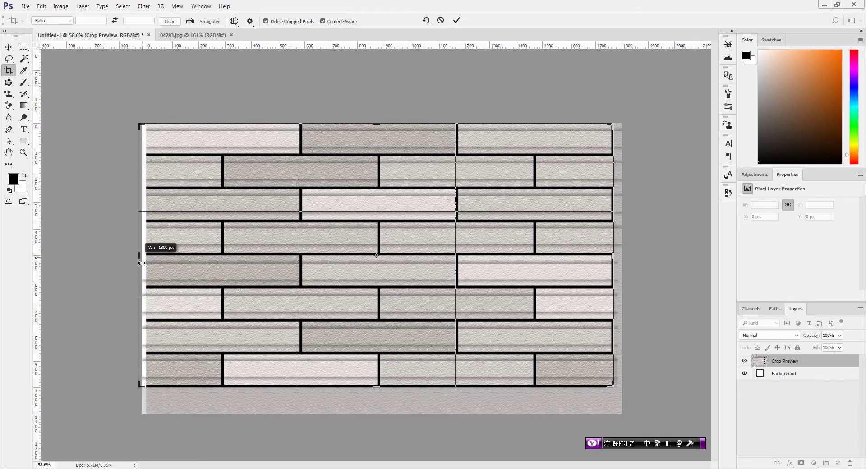
pyautogui.click(457, 21)
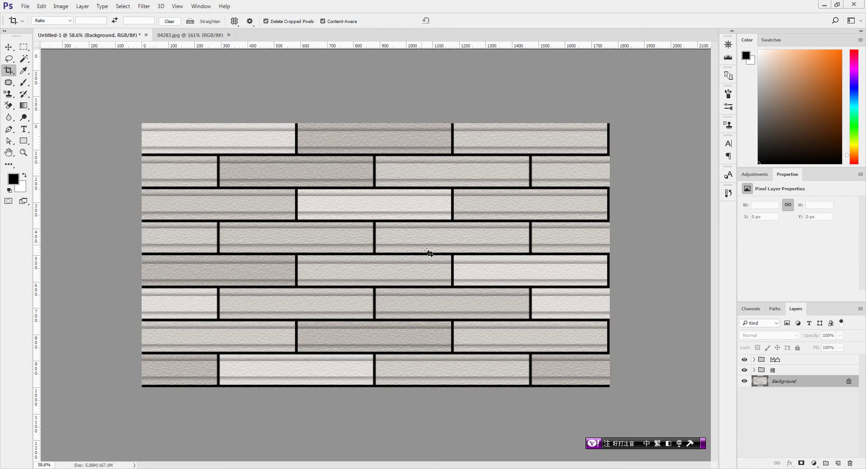
pyautogui.scroll(-2, 427, 252)
# Save the cropped bricks as JPEG file 山型磚-01 in the 20171030 folder
pyautogui.click(26, 7)
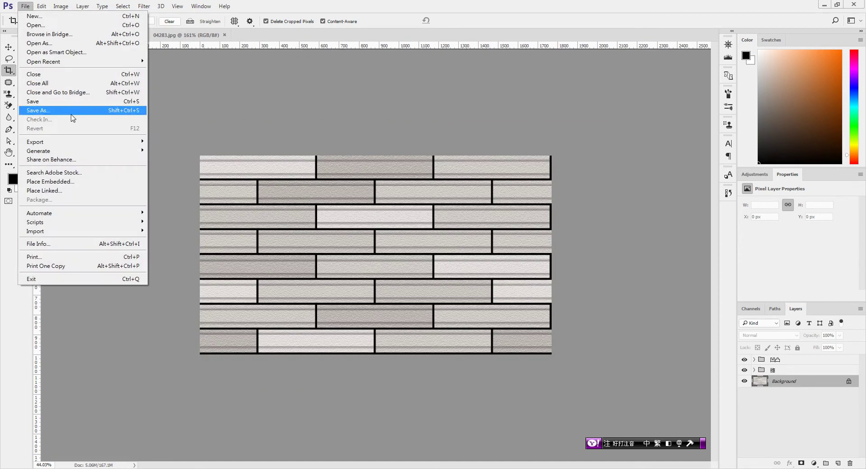
pyautogui.click(67, 110)
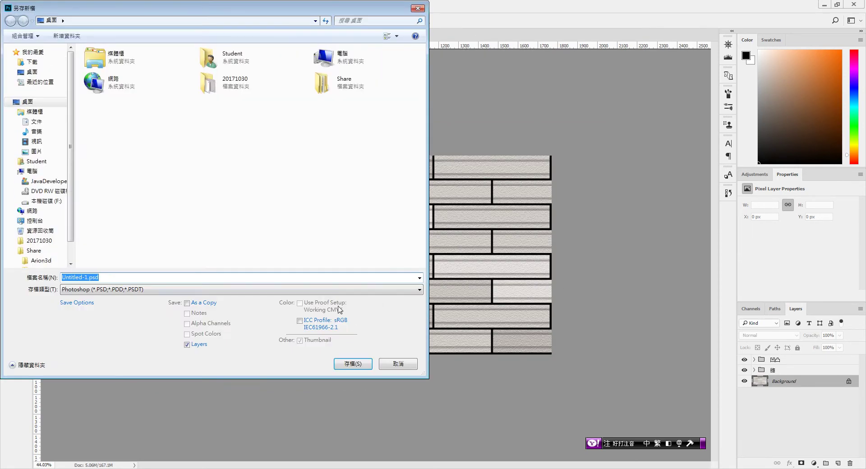
pyautogui.doubleClick(238, 81)
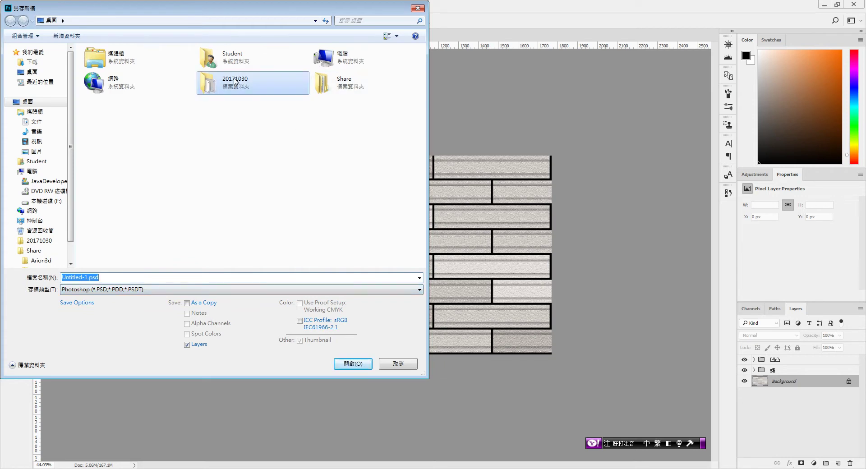
pyautogui.click(112, 281)
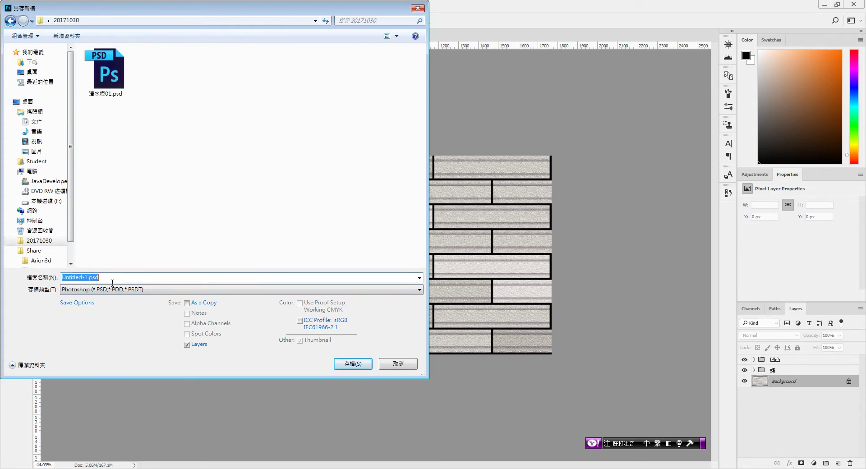
pyautogui.hotkey('ctrl', 'space')
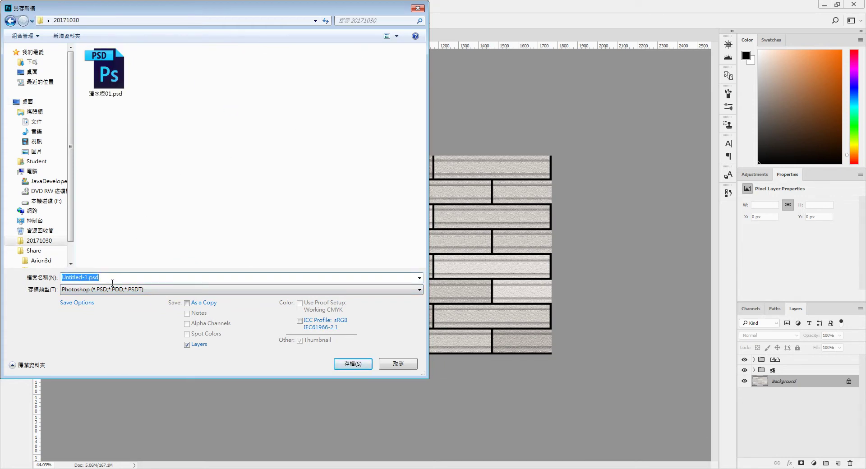
pyautogui.hotkey('ctrl', 'space')
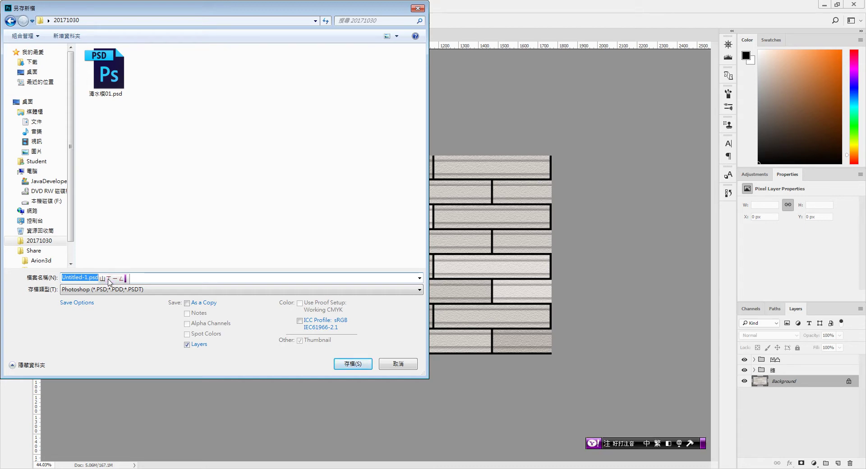
pyautogui.write('山型磚-01')
pyautogui.press('Return')
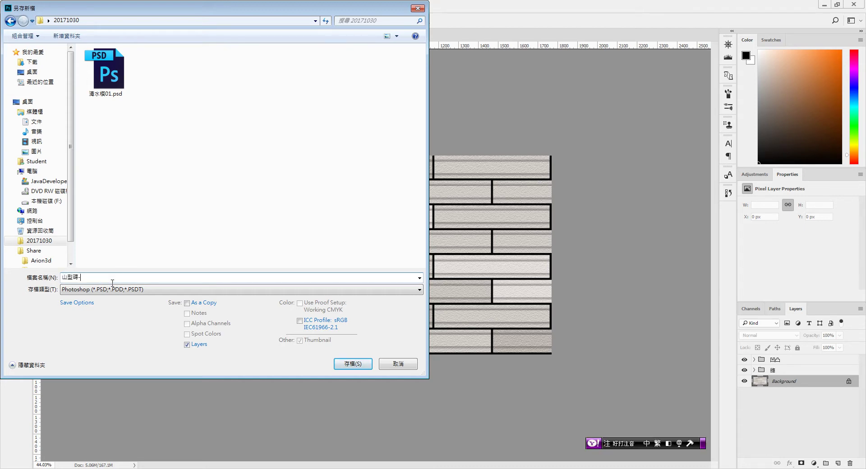
pyautogui.click(107, 290)
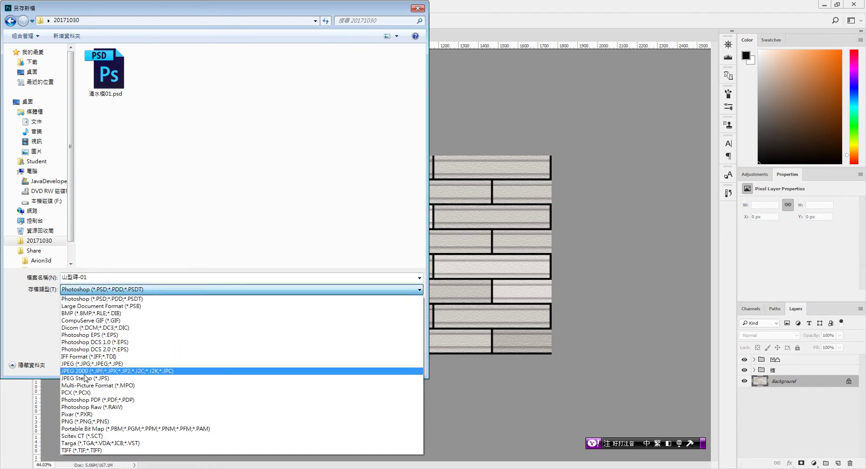
pyautogui.click(309, 367)
pyautogui.click(352, 364)
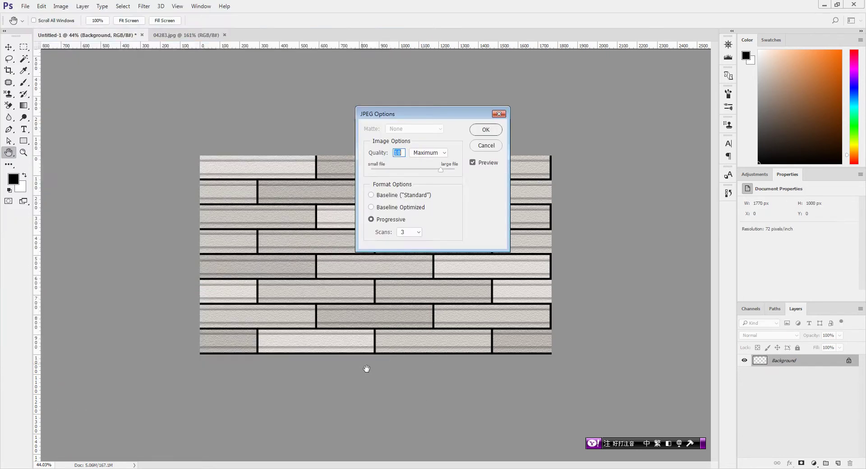
pyautogui.click(483, 131)
# Open 山型磚-01.jpg and zoom out to see the whole image
pyautogui.press('c')
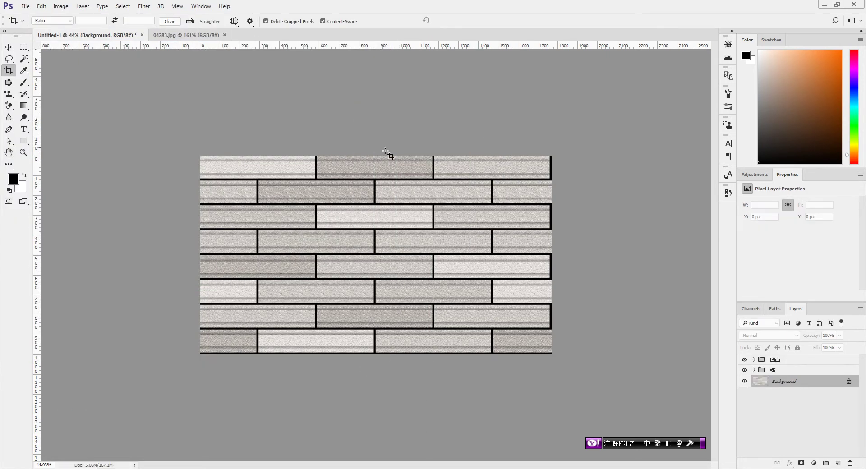
pyautogui.click(25, 7)
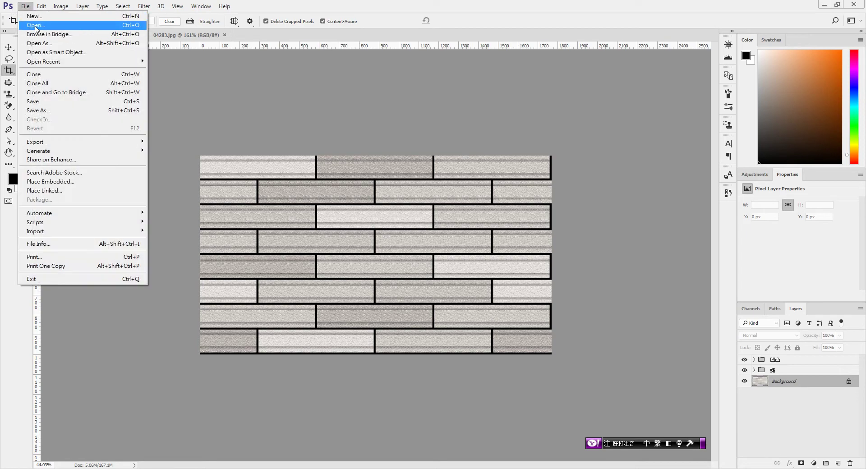
pyautogui.click(34, 17)
pyautogui.doubleClick(97, 81)
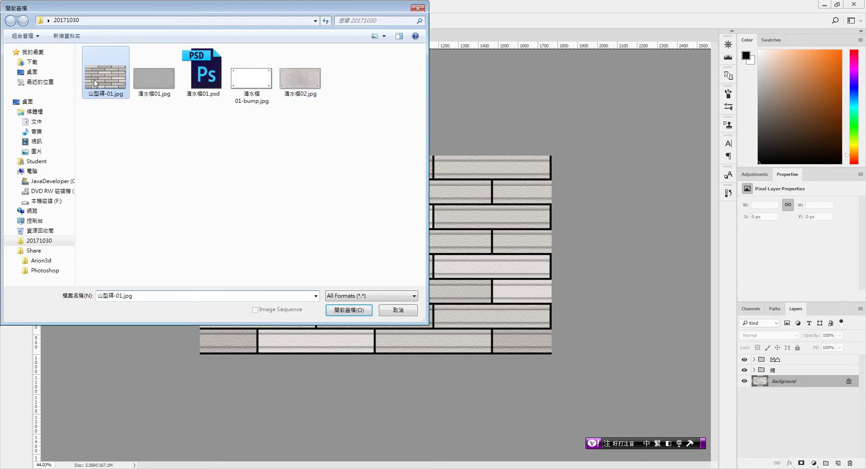
pyautogui.hotkey('ctrl', '-')
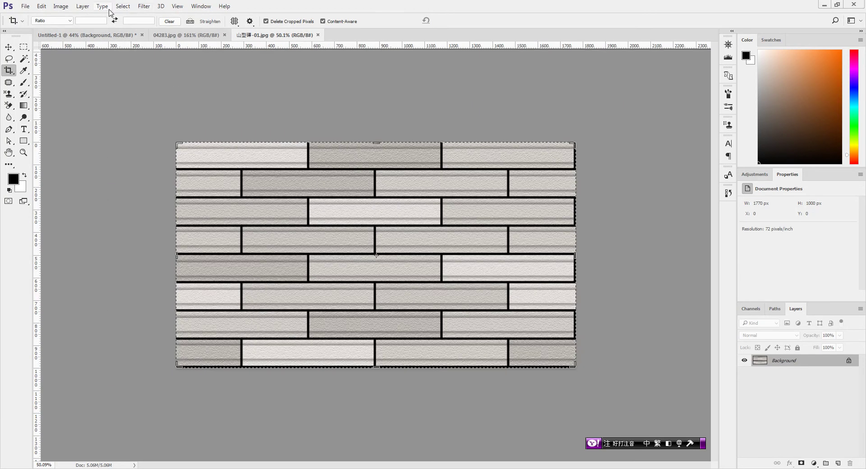
# Offset the bricks +1914 horizontally and -272 vertically with wrap-around, then close the document
pyautogui.click(152, 7)
pyautogui.moveTo(150, 191)
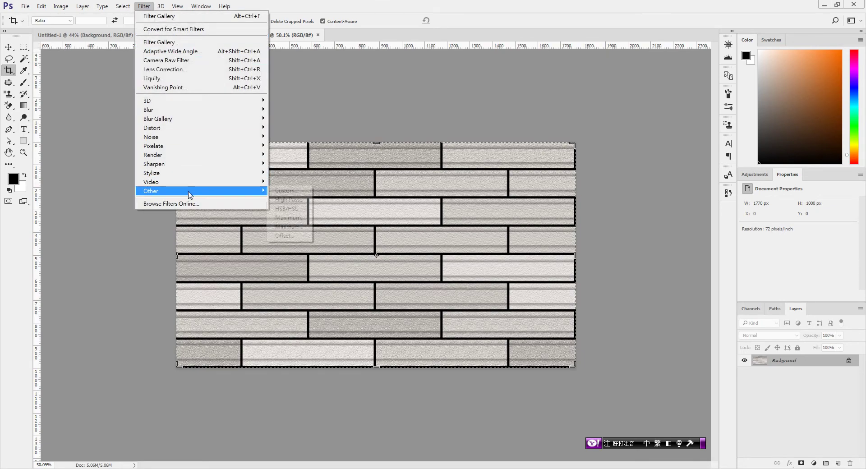
pyautogui.click(303, 235)
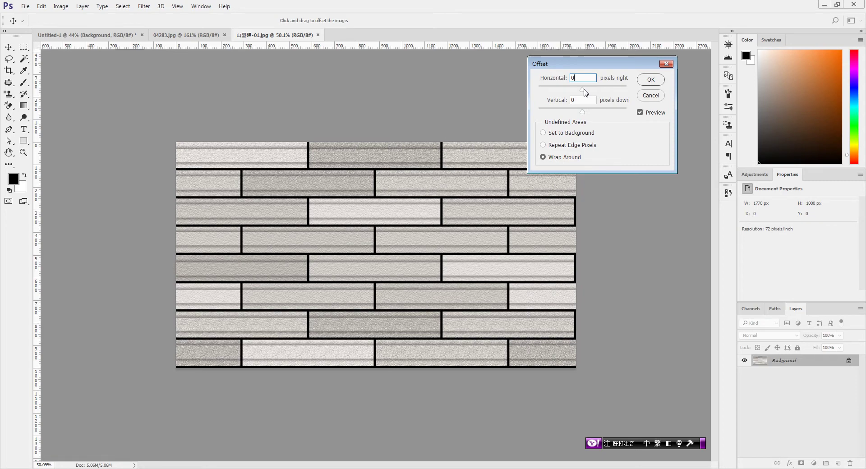
pyautogui.moveTo(583, 89); pyautogui.dragTo(606, 101)
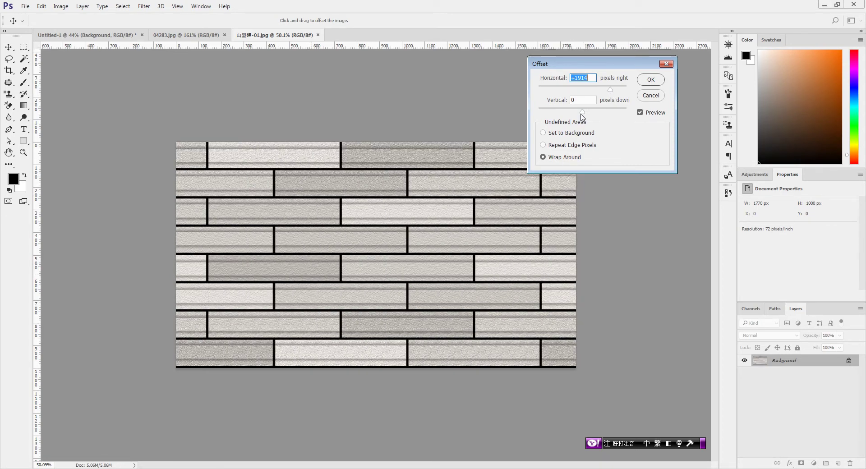
pyautogui.moveTo(580, 116); pyautogui.dragTo(564, 123)
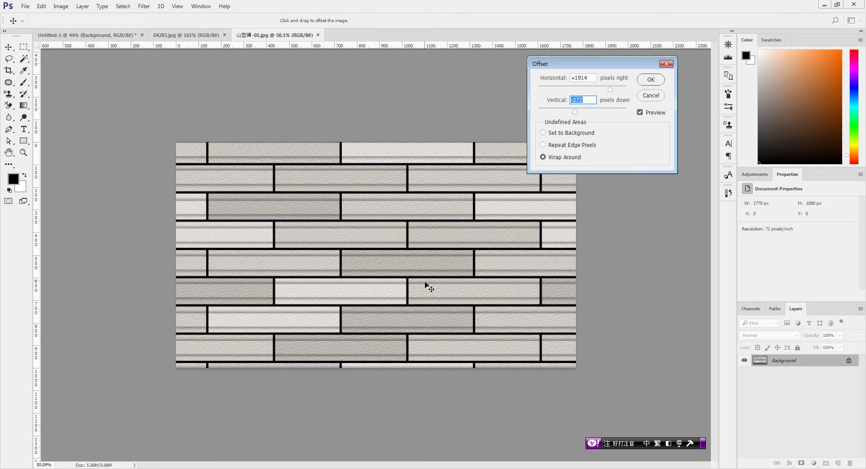
pyautogui.click(650, 95)
pyautogui.press('c')
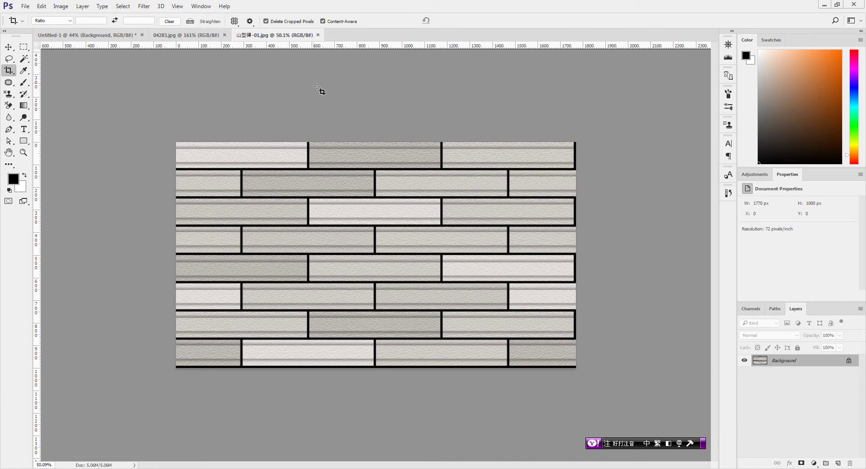
pyautogui.click(317, 35)
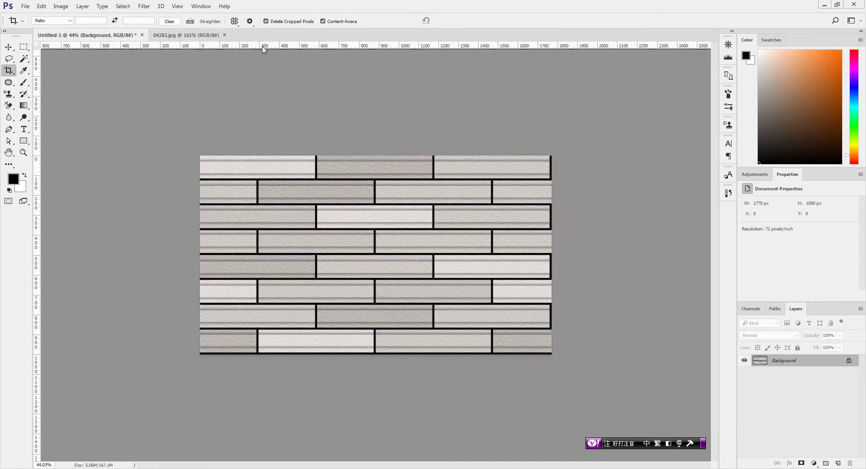
# Hide the brick-texture Background layer so only the black grout lines remain visible
pyautogui.click(24, 47)
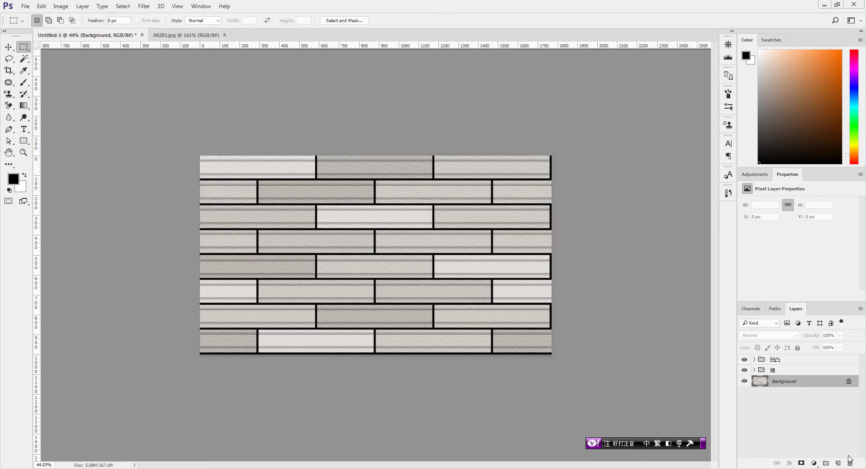
pyautogui.click(744, 381)
pyautogui.scroll(2, 477, 260)
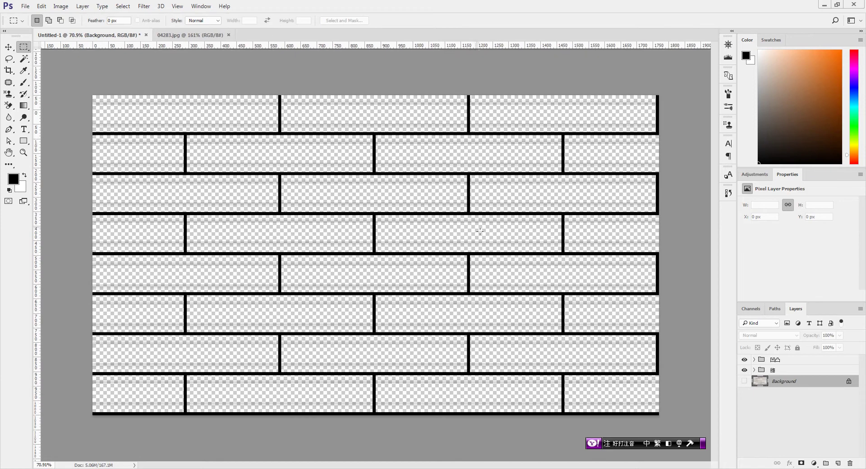
pyautogui.scroll(2, 477, 208)
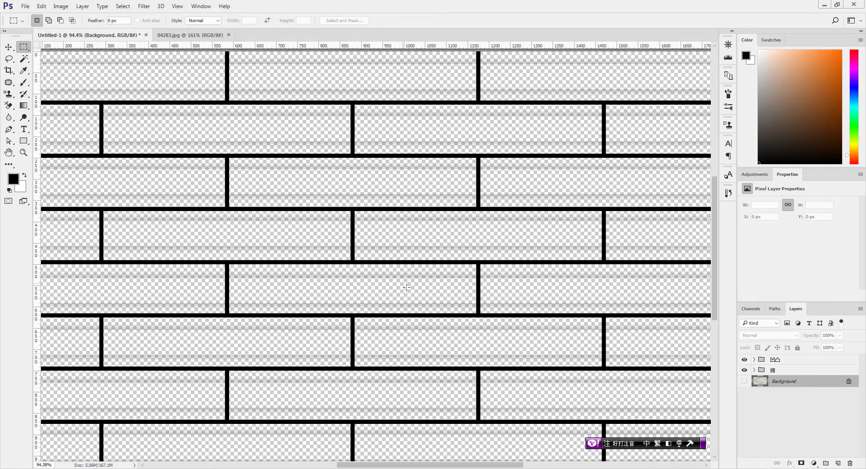
pyautogui.scroll(-2, 406, 288)
pyautogui.scroll(3, 408, 293)
pyautogui.scroll(2, 413, 306)
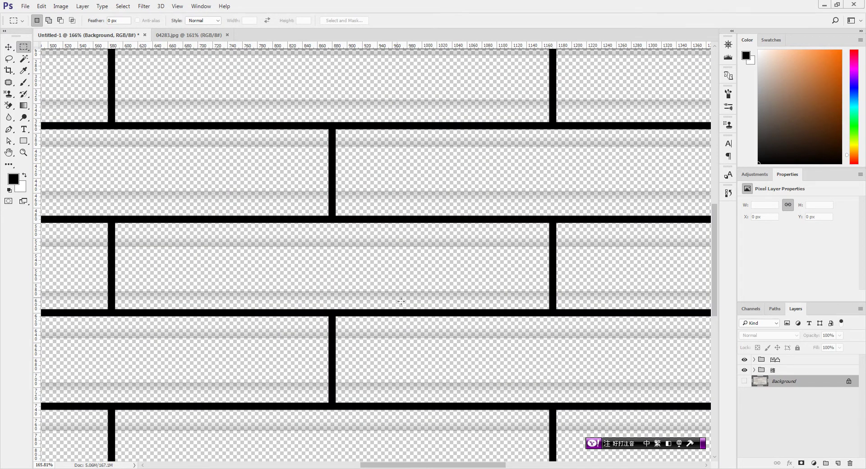
pyautogui.scroll(-2, 401, 300)
pyautogui.scroll(-2, 401, 301)
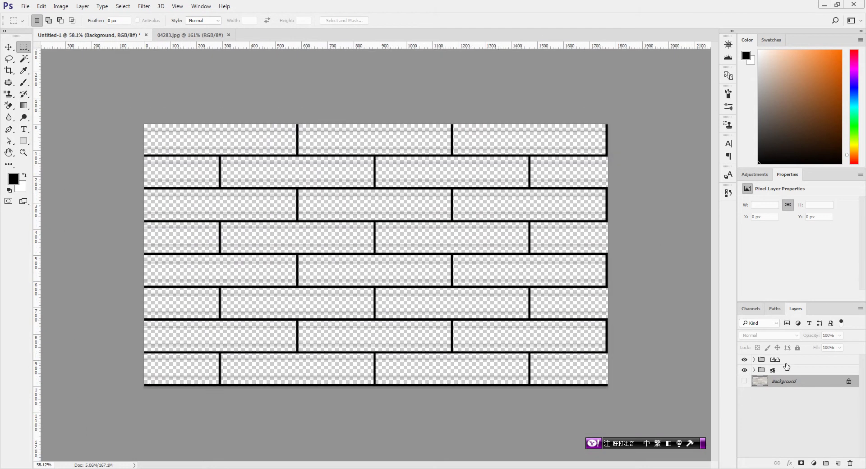
# Select the 凹凸 group and the second group, and duplicate both
pyautogui.click(785, 363)
pyautogui.keyDown('shift'); pyautogui.click(788, 371); pyautogui.keyUp('shift')
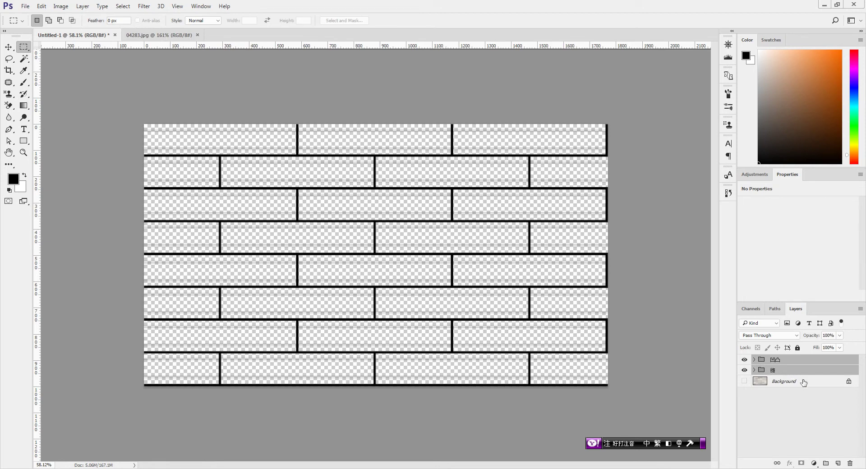
pyautogui.hotkey('ctrl', 'j')
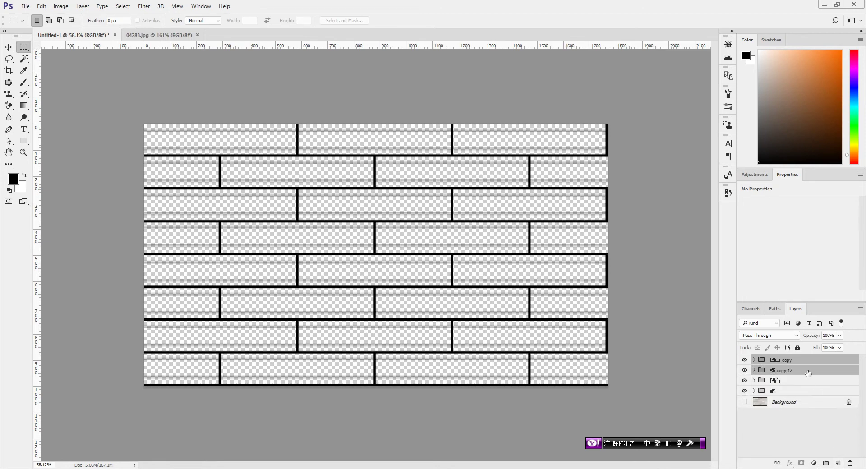
# Merge the duplicated groups into one 凹凸 copy layer and hide both original groups
pyautogui.rightClick(807, 372)
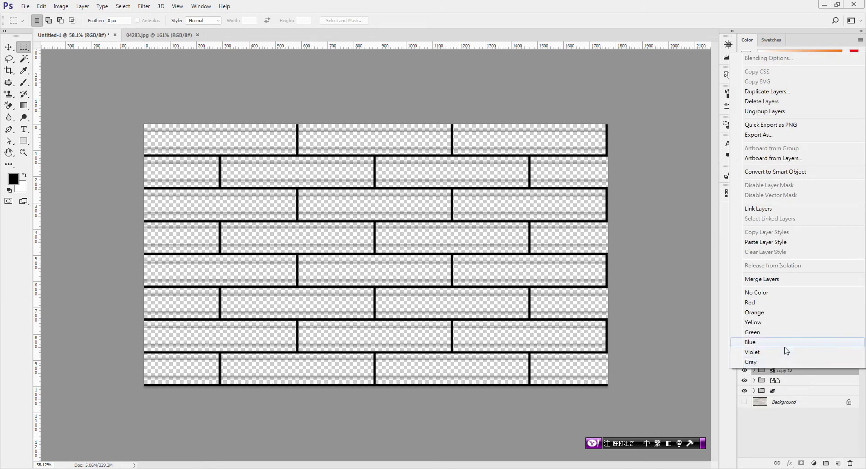
pyautogui.click(795, 282)
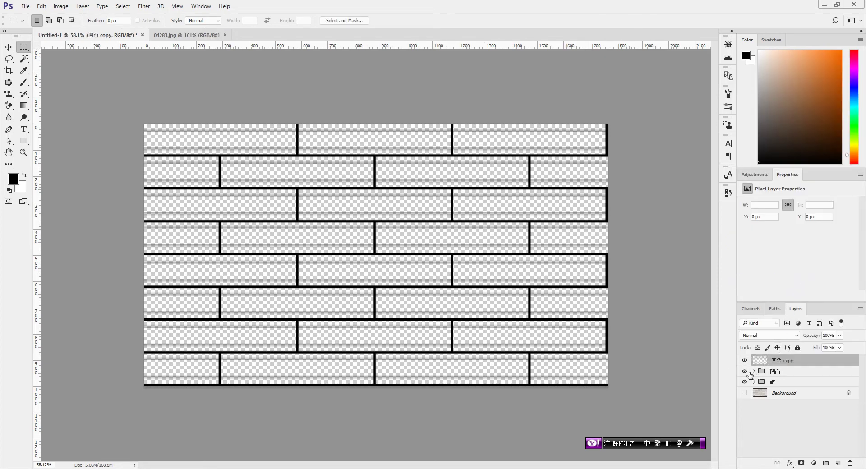
pyautogui.click(744, 371)
pyautogui.click(744, 381)
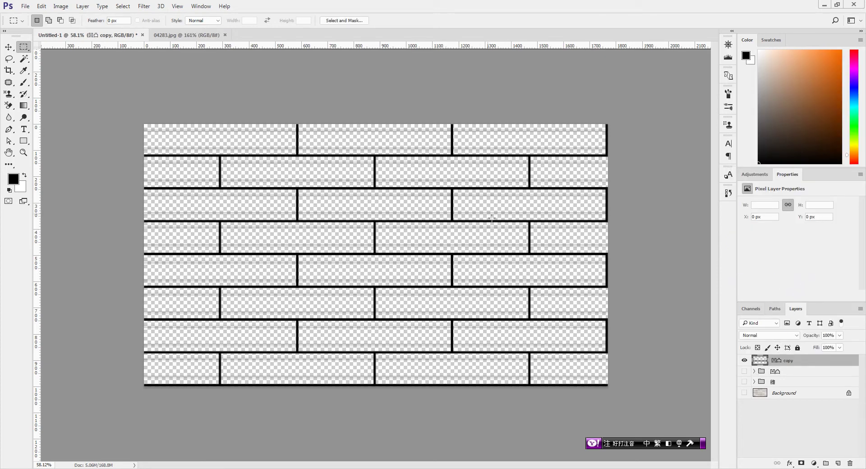
pyautogui.scroll(2, 491, 217)
pyautogui.scroll(3, 491, 214)
pyautogui.scroll(3, 491, 210)
pyautogui.scroll(2, 490, 205)
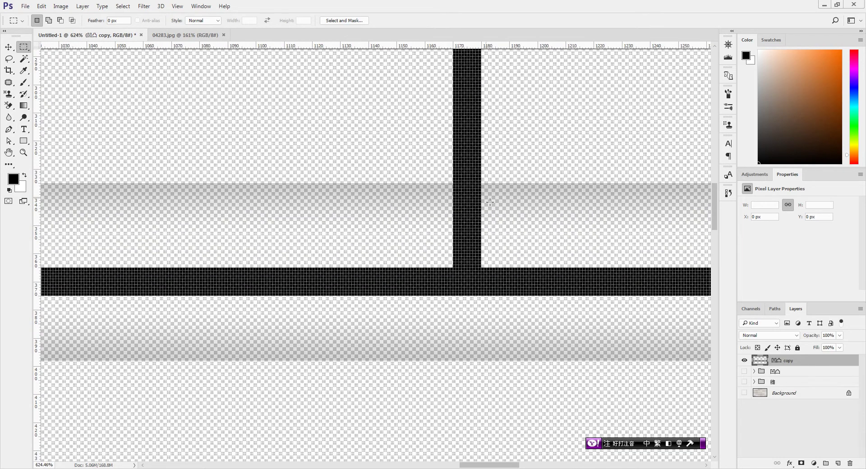
pyautogui.scroll(-3, 440, 203)
pyautogui.scroll(-4, 440, 203)
pyautogui.scroll(-3, 440, 203)
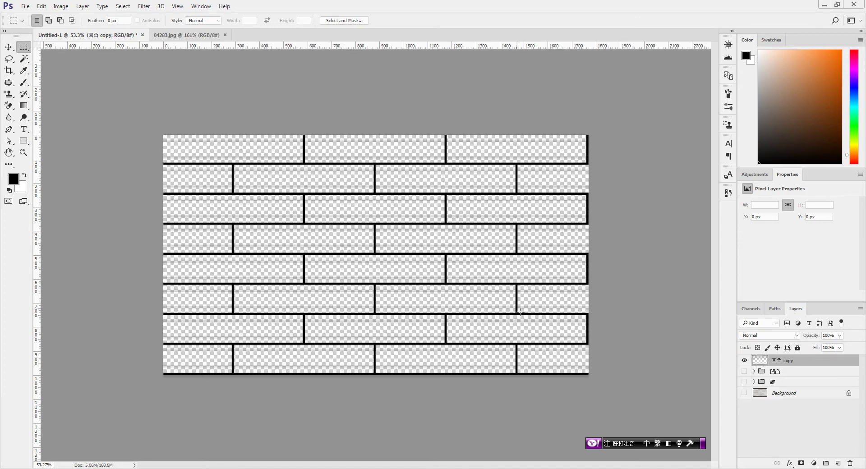
pyautogui.scroll(1, 521, 312)
pyautogui.scroll(1, 200, 188)
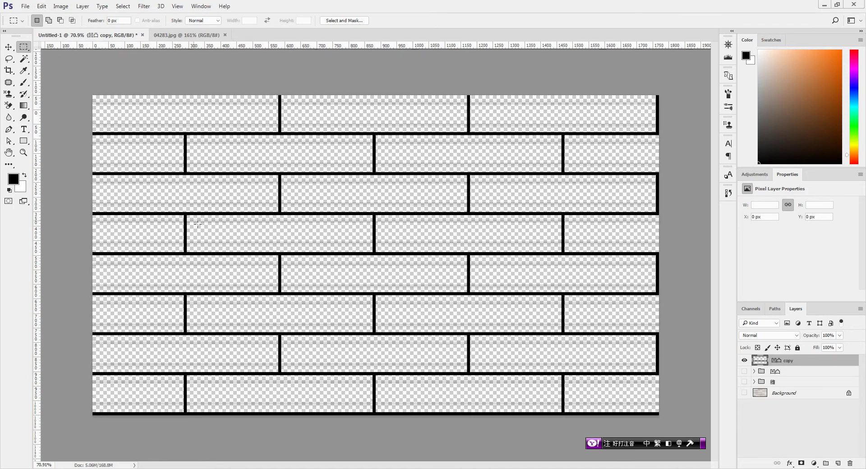
pyautogui.scroll(3, 180, 202)
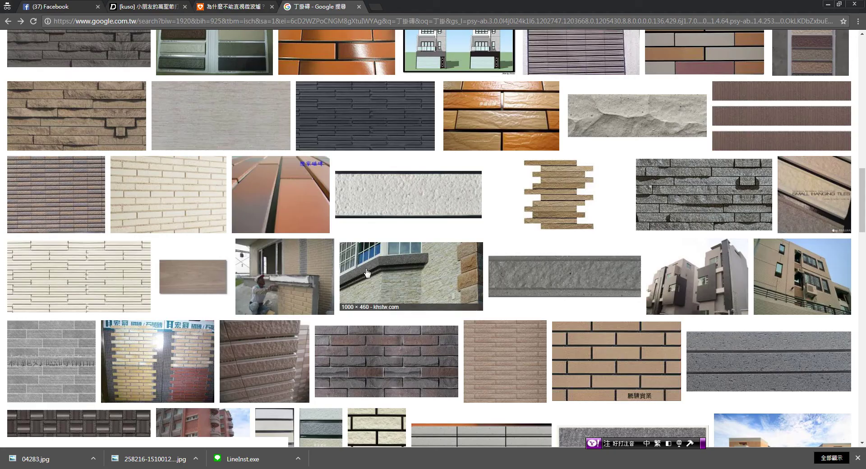
pyautogui.hotkey('alt', 'Tab')
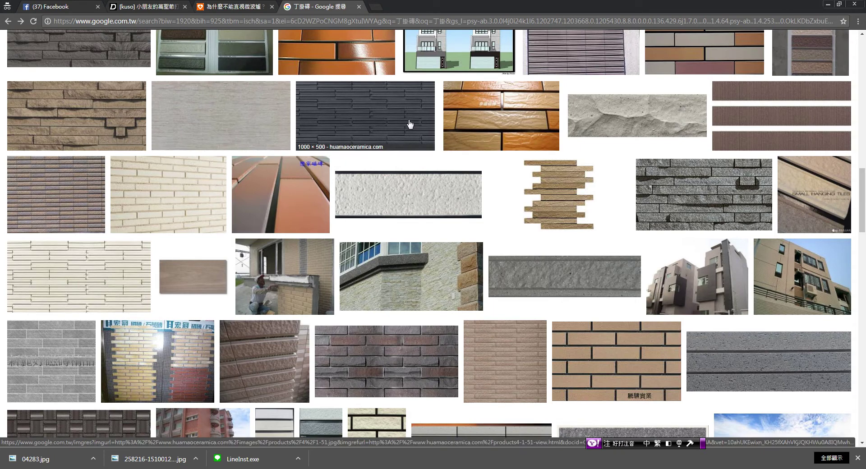
# Select the grout lines from the layer thumbnail and make orange the foreground colour
pyautogui.hotkey('alt', 'Tab')
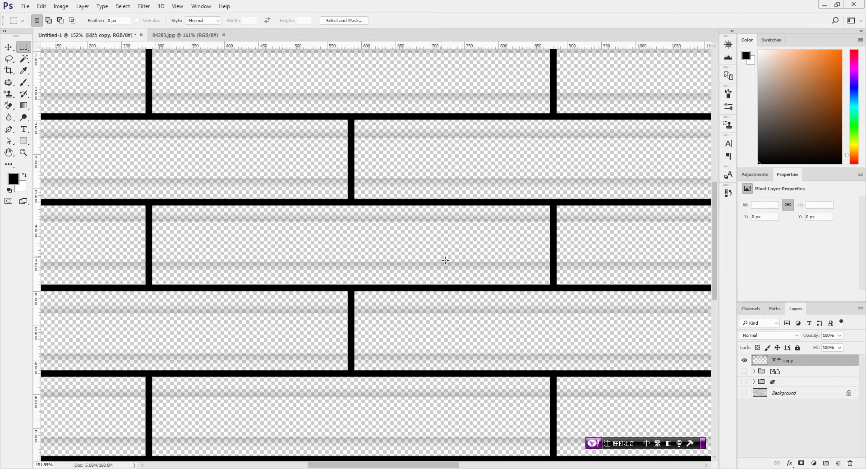
pyautogui.scroll(-5, 405, 267)
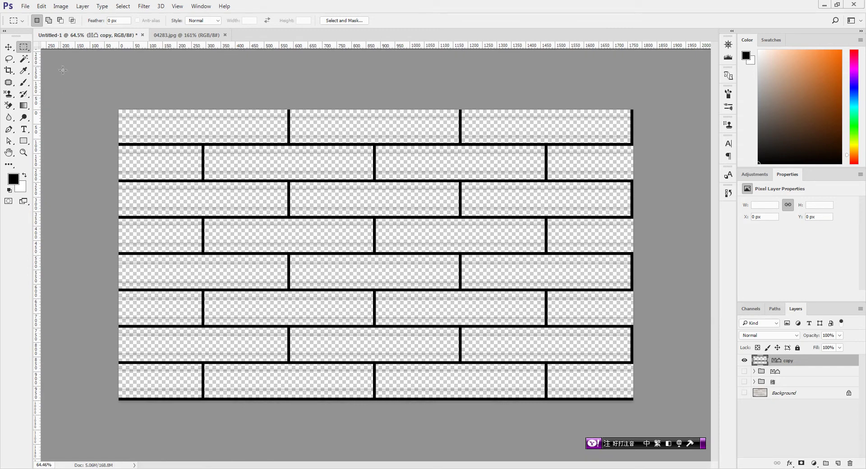
pyautogui.keyDown('ctrl'); pyautogui.click(766, 362); pyautogui.keyUp('ctrl')
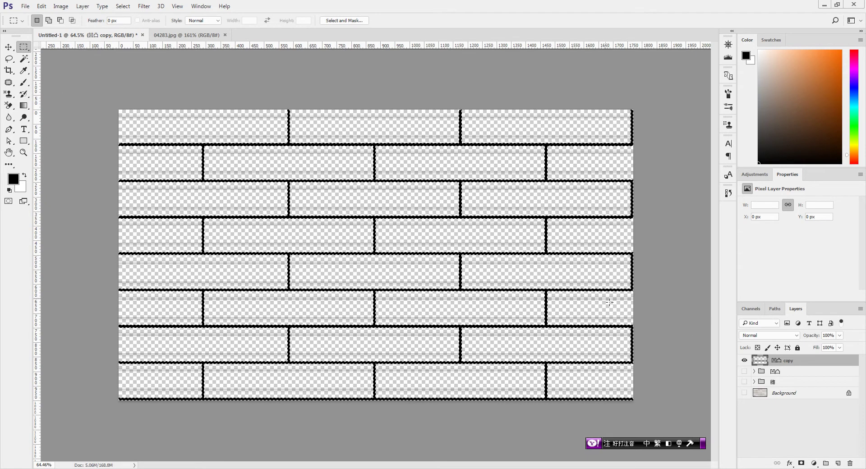
pyautogui.click(13, 179)
pyautogui.click(615, 128)
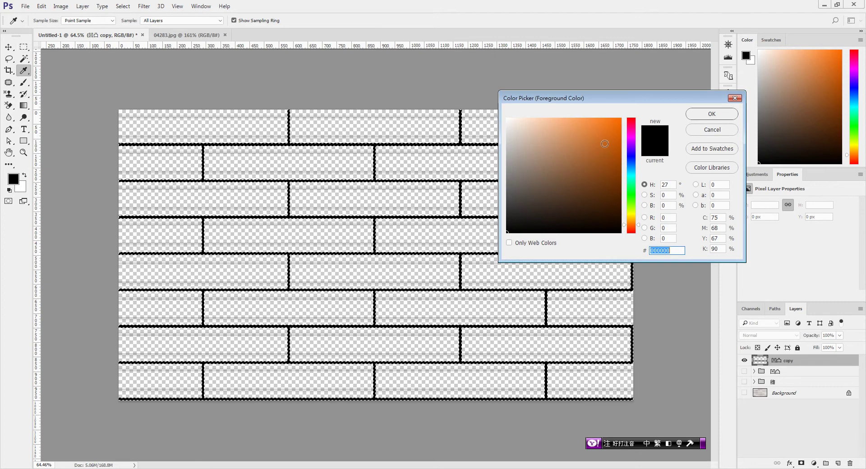
pyautogui.click(702, 112)
# Test-fill the grout lines with orange, then undo the fill and deselect
pyautogui.hotkey('alt', 'BackSpace')
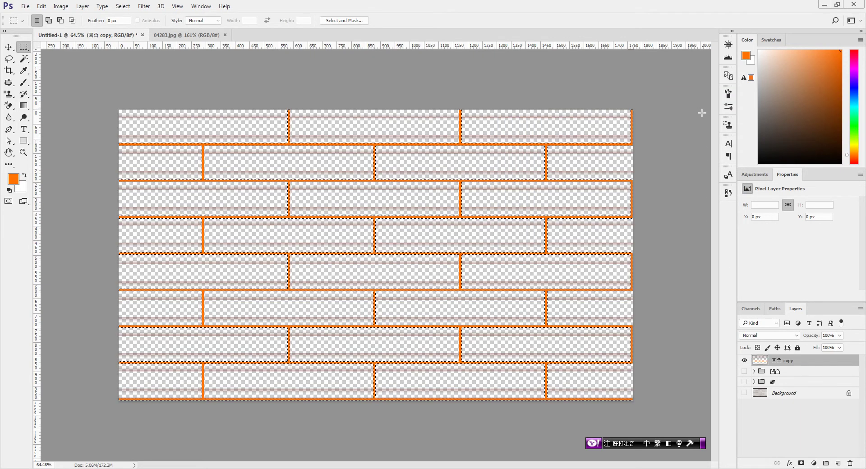
pyautogui.hotkey('ctrl', 'z')
pyautogui.hotkey('ctrl', 'd')
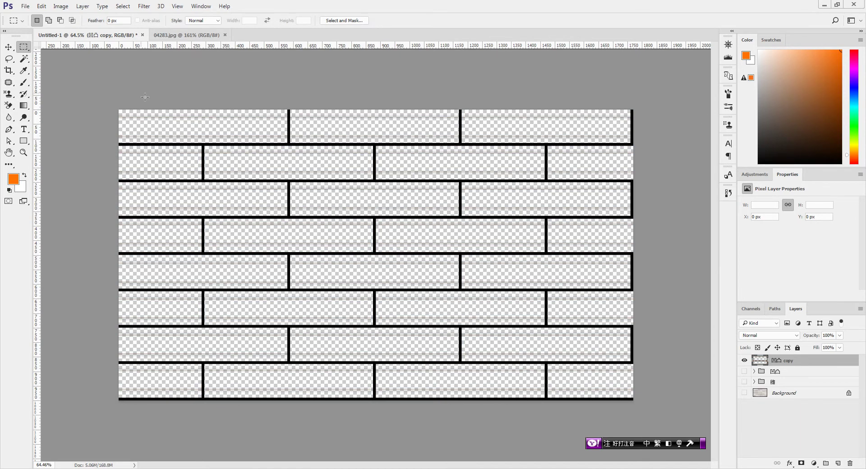
pyautogui.click(25, 6)
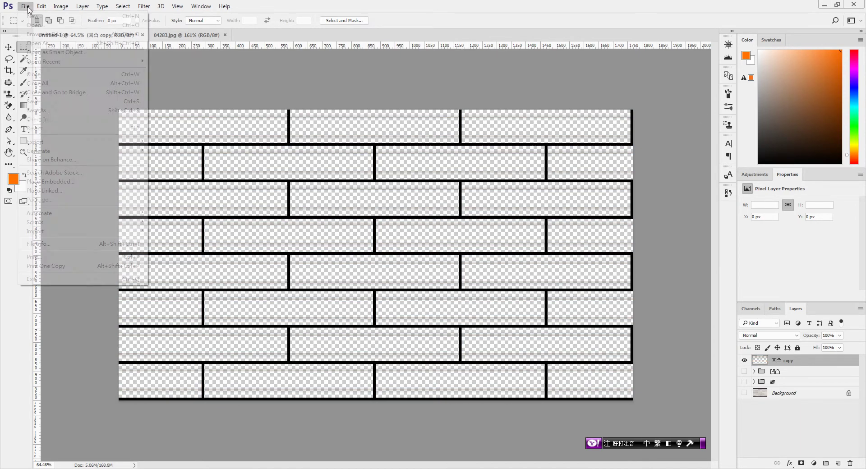
# Save the grout-line image as the JPEG 山型磚-01-bump.jpg
pyautogui.click(36, 109)
pyautogui.click(172, 290)
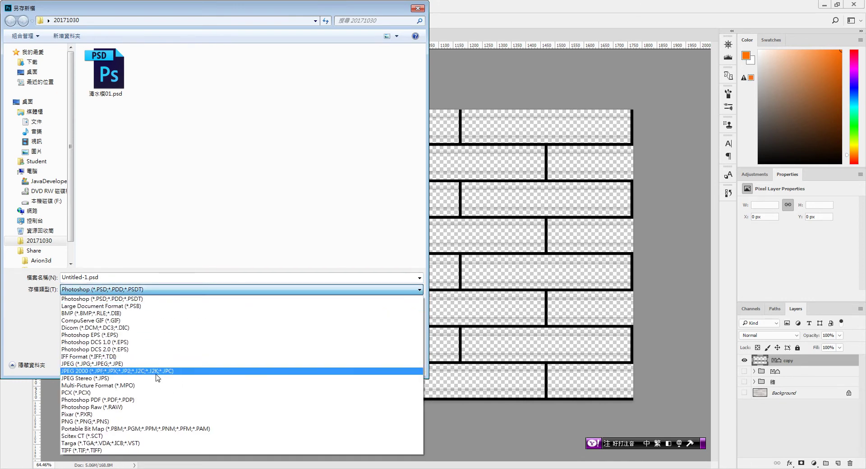
pyautogui.click(152, 366)
pyautogui.click(107, 75)
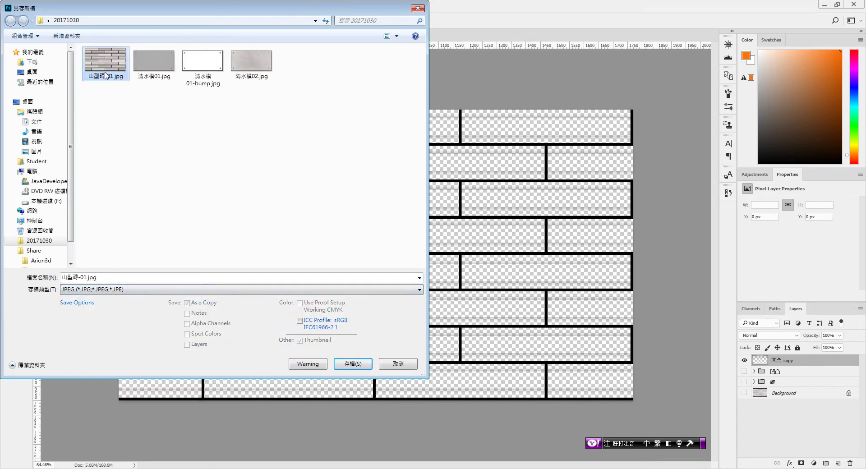
pyautogui.click(100, 283)
pyautogui.click(86, 278)
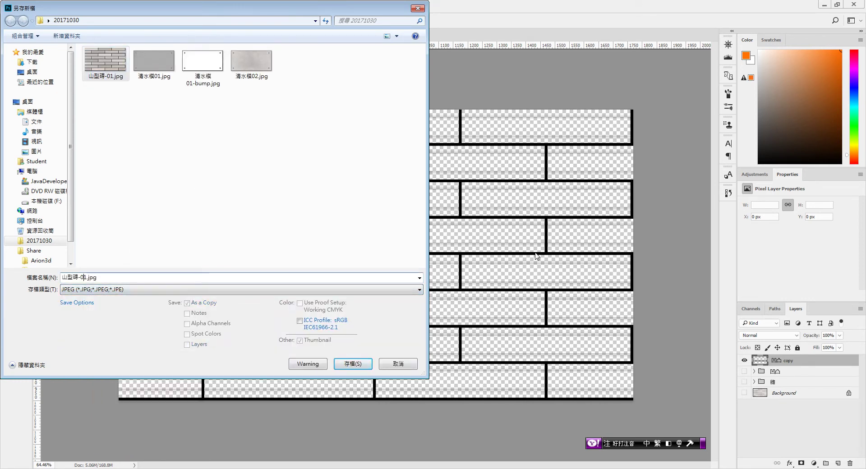
pyautogui.write('-b')
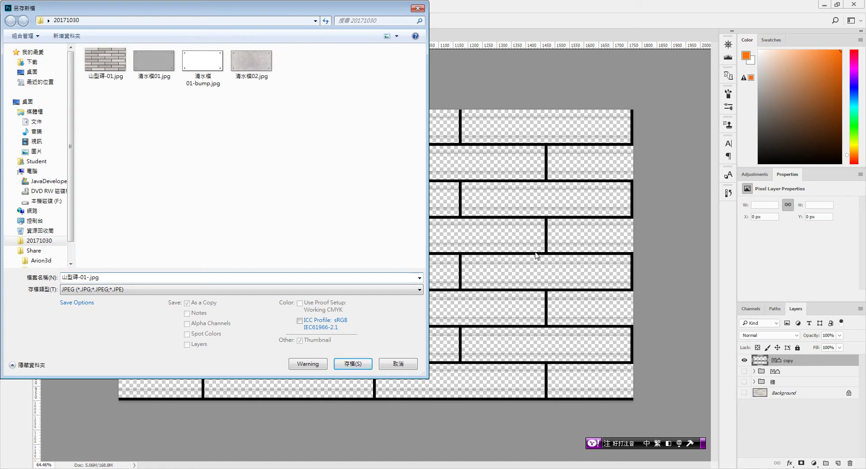
pyautogui.write('ump')
pyautogui.press('Return')
pyautogui.press('Return')
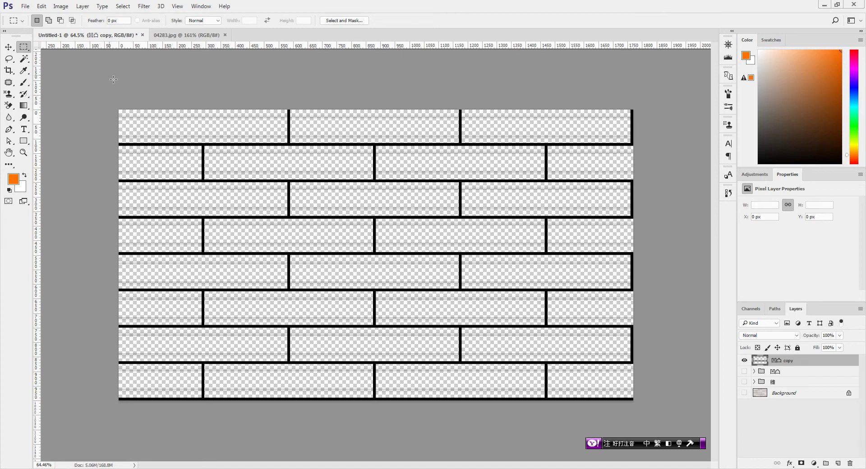
# Hide the black outline copy layer and show the textured brick layers again
pyautogui.click(743, 360)
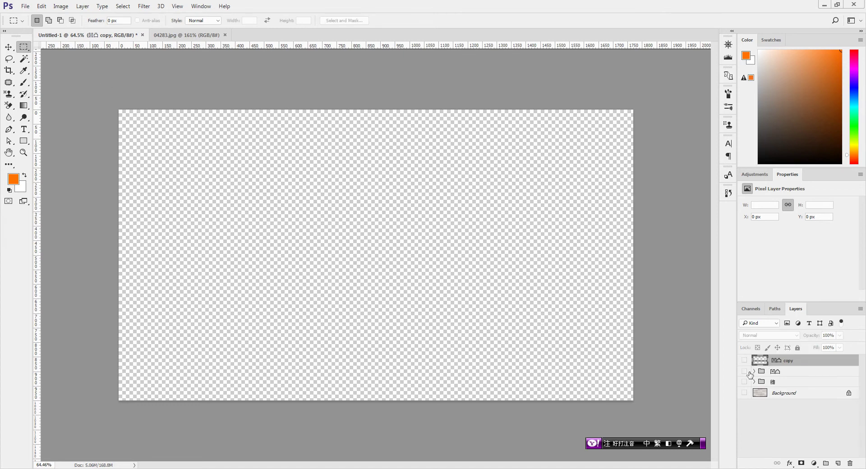
pyautogui.moveTo(744, 371); pyautogui.dragTo(744, 393)
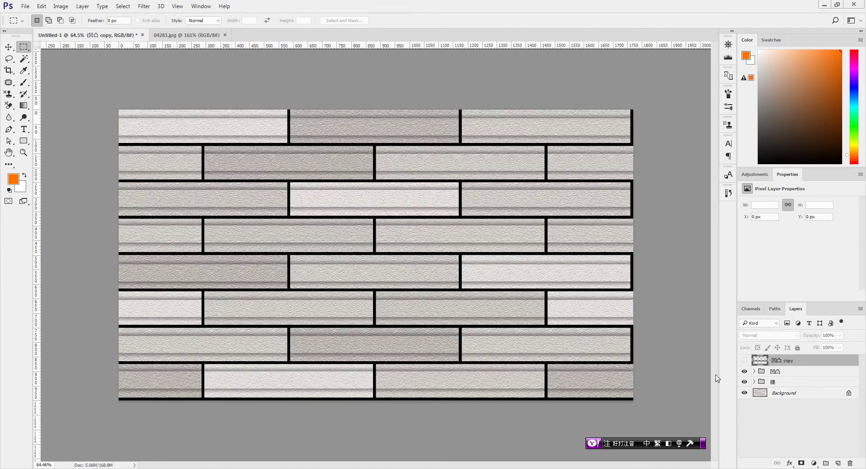
pyautogui.click(25, 6)
pyautogui.click(49, 110)
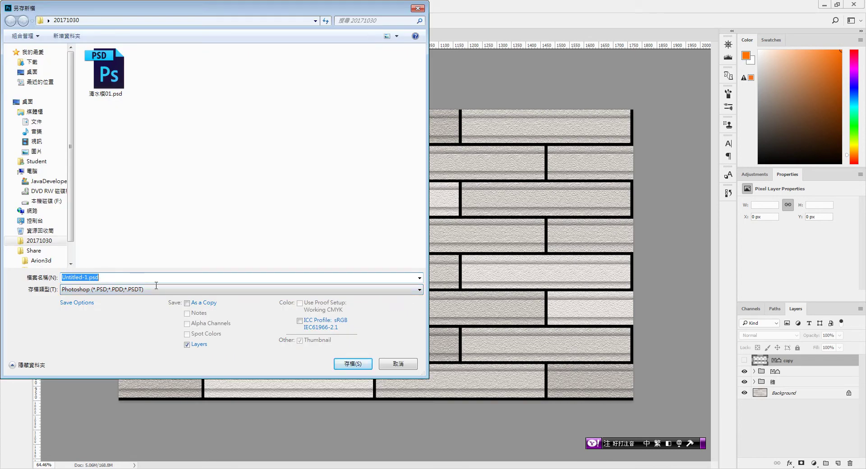
# Save the layered document as the Photoshop file 山型磚-01.psd
pyautogui.write('山')
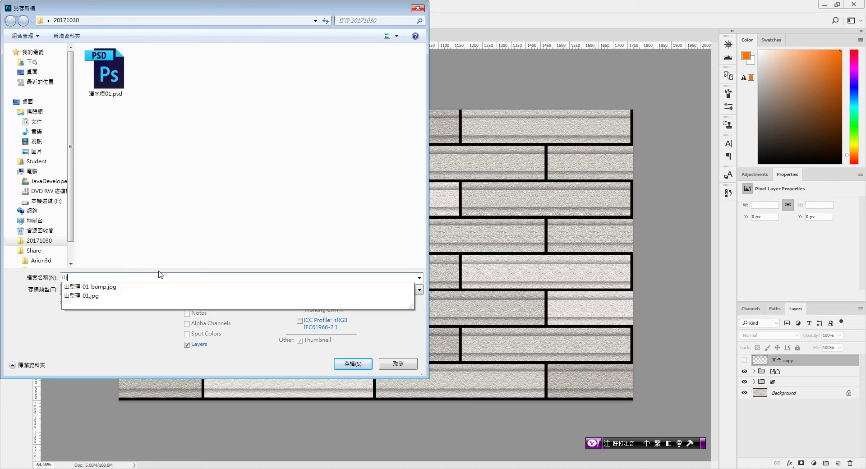
pyautogui.click(98, 295)
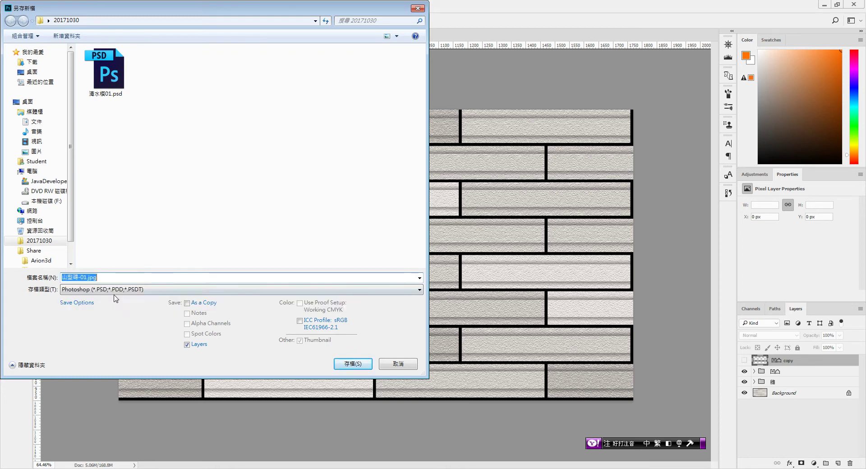
pyautogui.click(132, 276)
pyautogui.press('BackSpace')
pyautogui.press('BackSpace')
pyautogui.press('BackSpace')
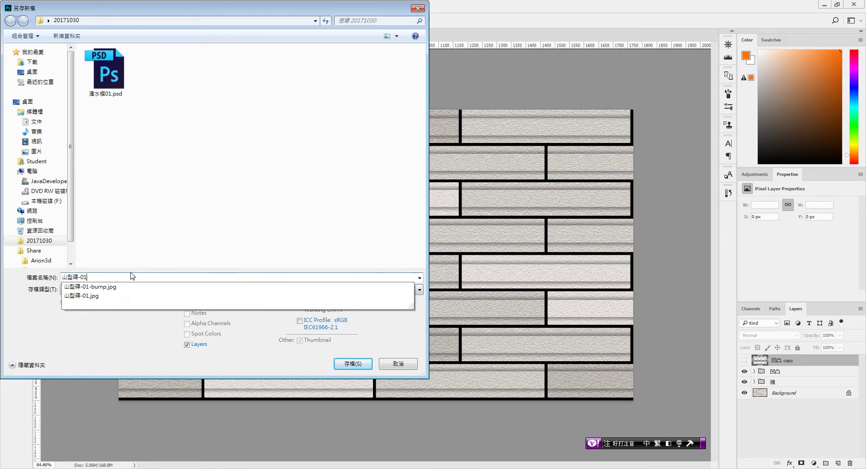
pyautogui.click(115, 348)
pyautogui.click(361, 363)
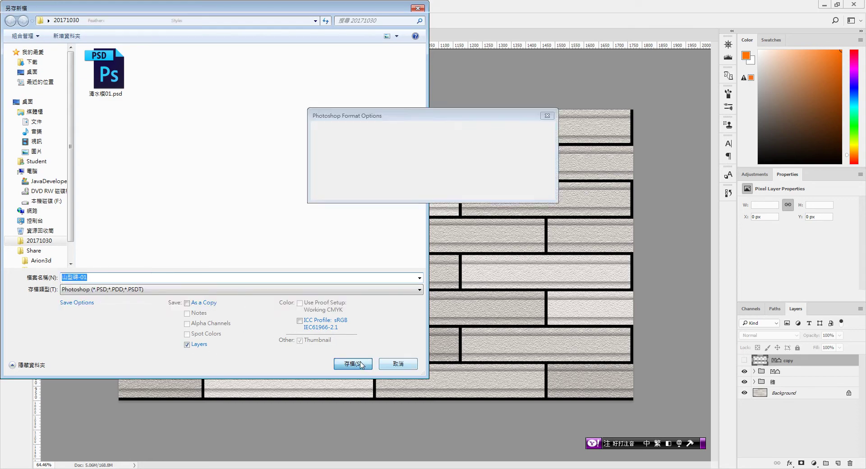
pyautogui.click(536, 132)
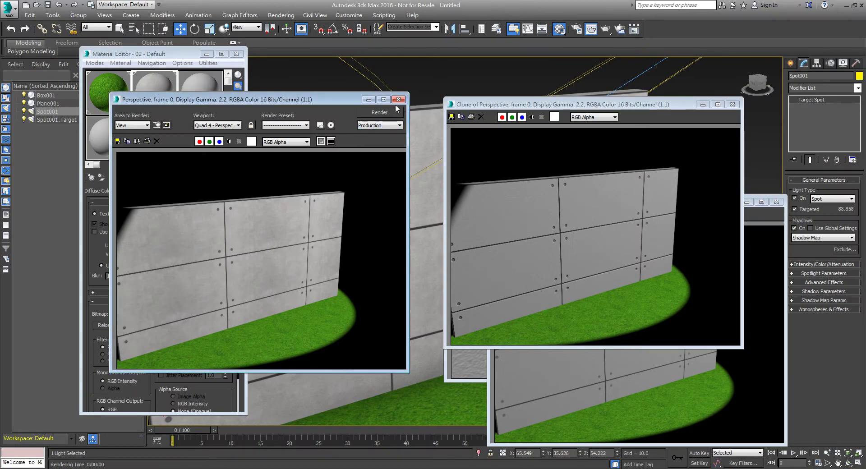
# Close the old render windows and load 山型磚-01.jpg as the wall's diffuse bitmap
pyautogui.click(398, 99)
pyautogui.click(732, 104)
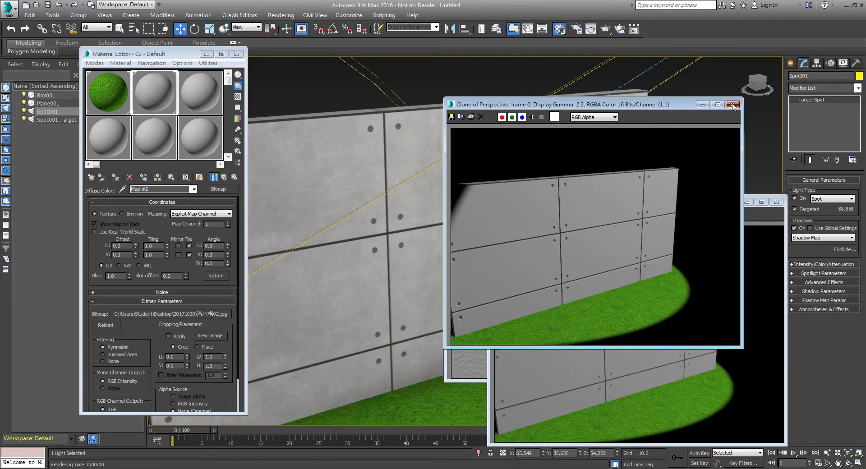
pyautogui.click(776, 202)
pyautogui.click(732, 138)
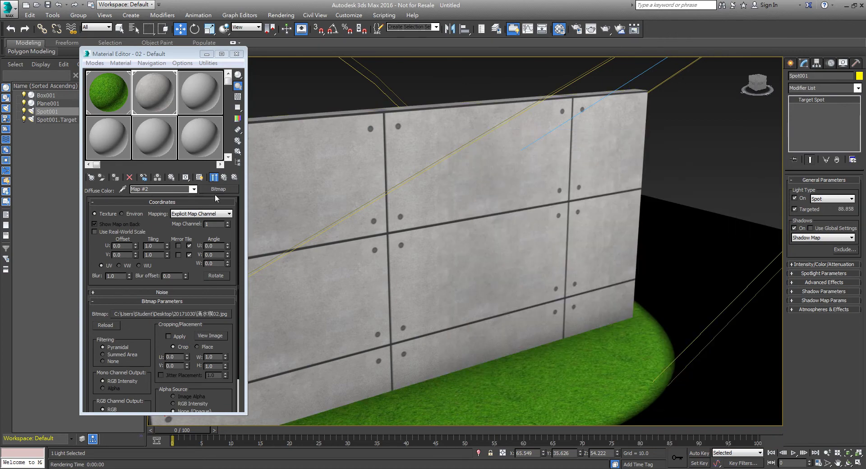
pyautogui.click(224, 177)
pyautogui.click(209, 227)
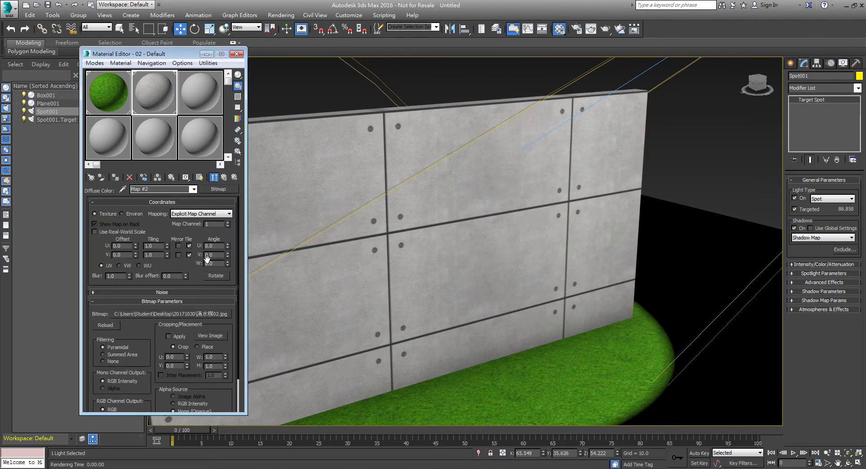
pyautogui.click(211, 333)
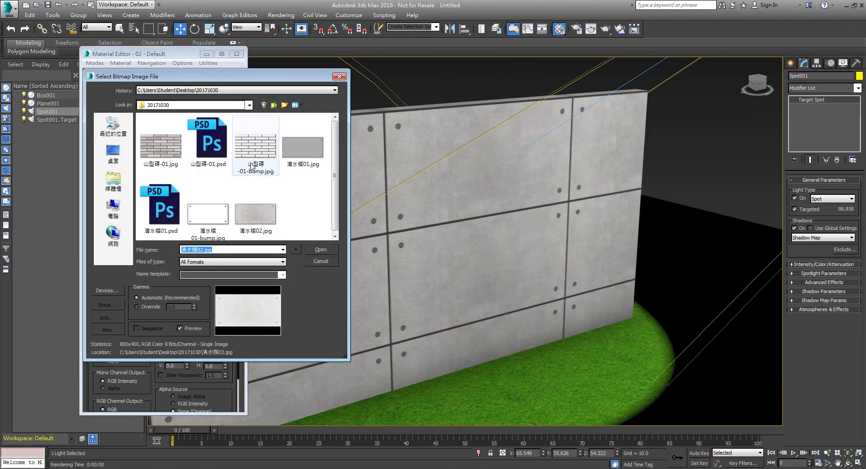
pyautogui.doubleClick(163, 153)
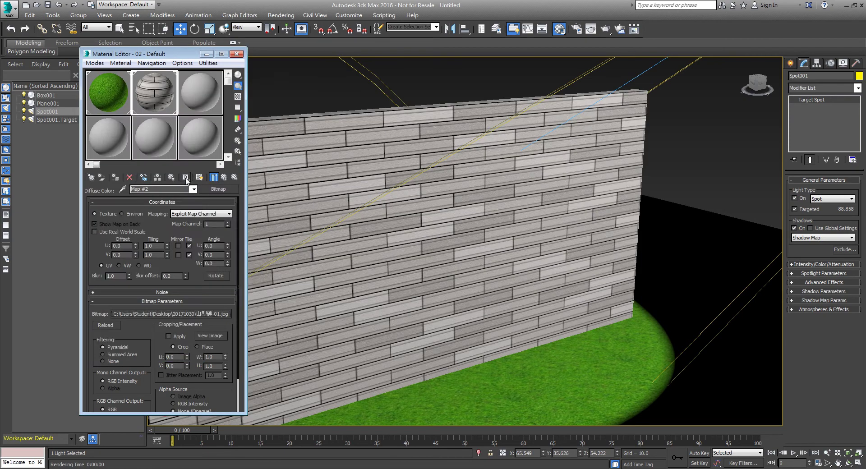
pyautogui.click(225, 176)
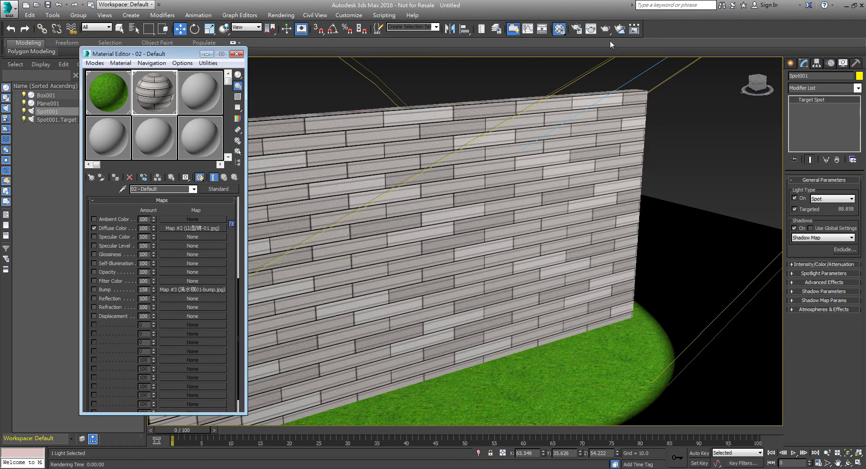
# Render the perspective view and preview the current bump map image
pyautogui.click(591, 29)
pyautogui.moveTo(355, 116); pyautogui.dragTo(676, 115)
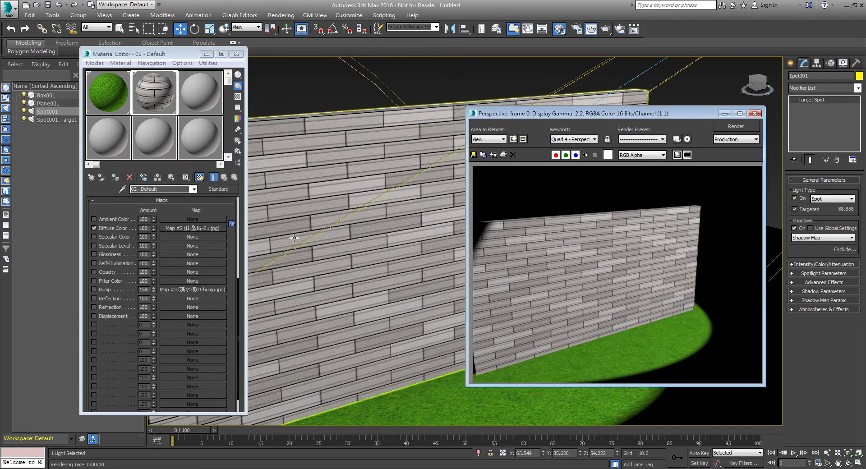
pyautogui.click(216, 291)
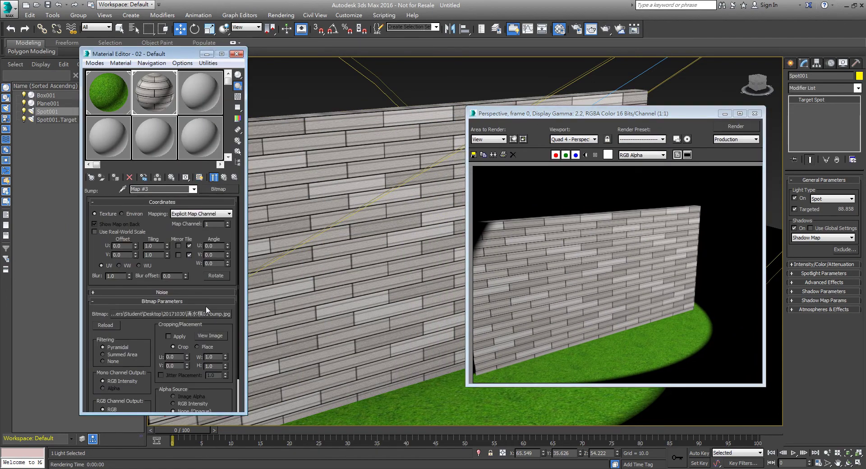
pyautogui.click(218, 334)
# Load 山型磚-01-bump.jpg into the bump slot and re-render beside a cloned frame
pyautogui.click(470, 100)
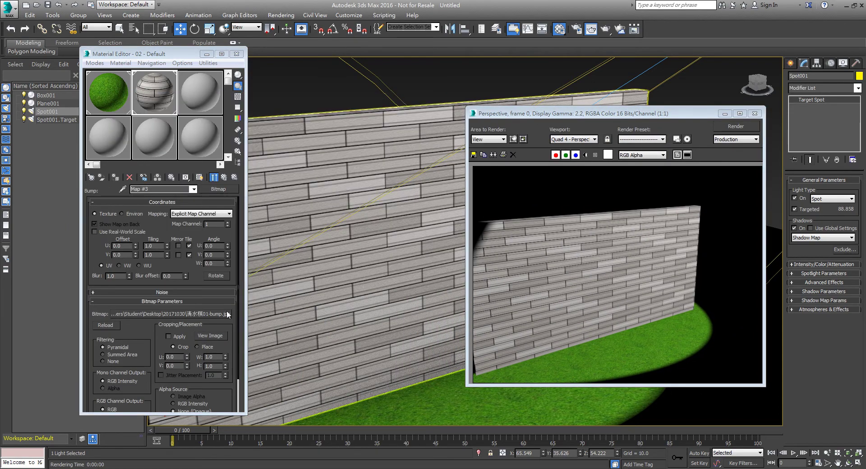
pyautogui.click(218, 314)
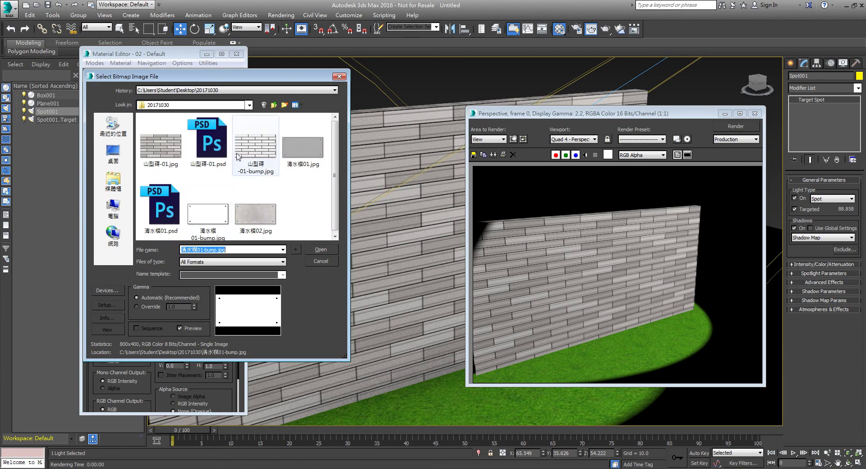
pyautogui.doubleClick(267, 145)
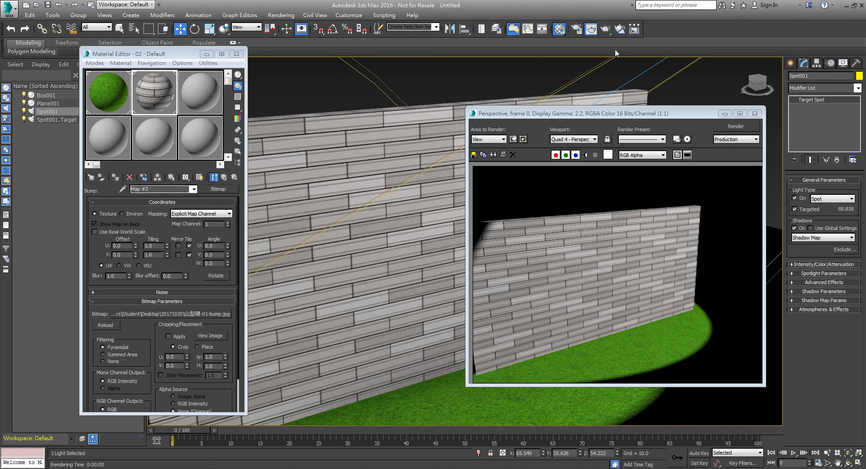
pyautogui.click(492, 155)
pyautogui.moveTo(451, 130); pyautogui.dragTo(560, 158)
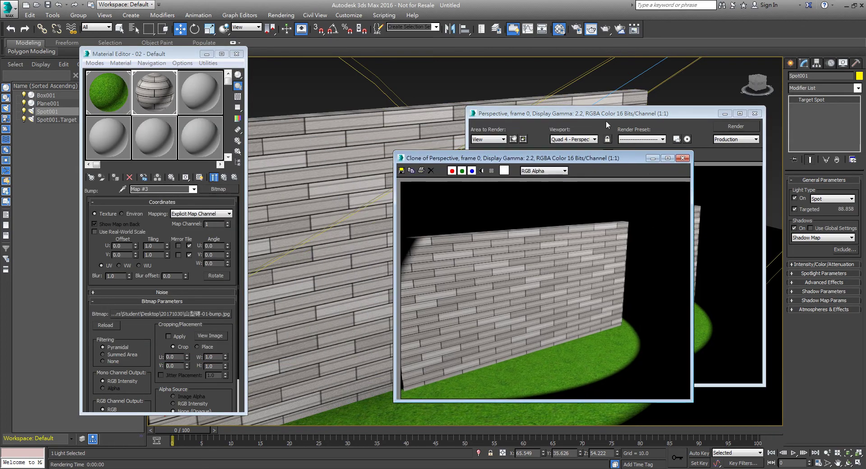
pyautogui.moveTo(604, 114)
pyautogui.mouseDown()
pyautogui.moveTo(273, 67)
pyautogui.moveTo(262, 73)
pyautogui.mouseUp()
pyautogui.click(394, 86)
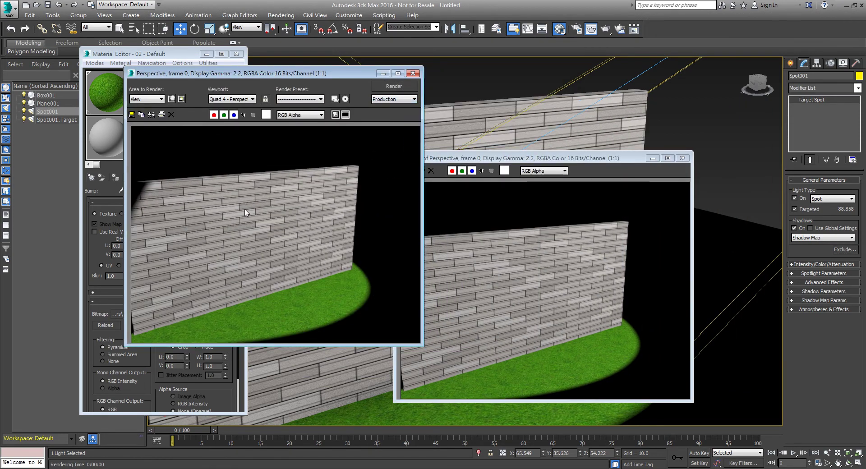
# Render a close-up of the brick wall and clone it for comparison
pyautogui.click(413, 74)
pyautogui.click(682, 157)
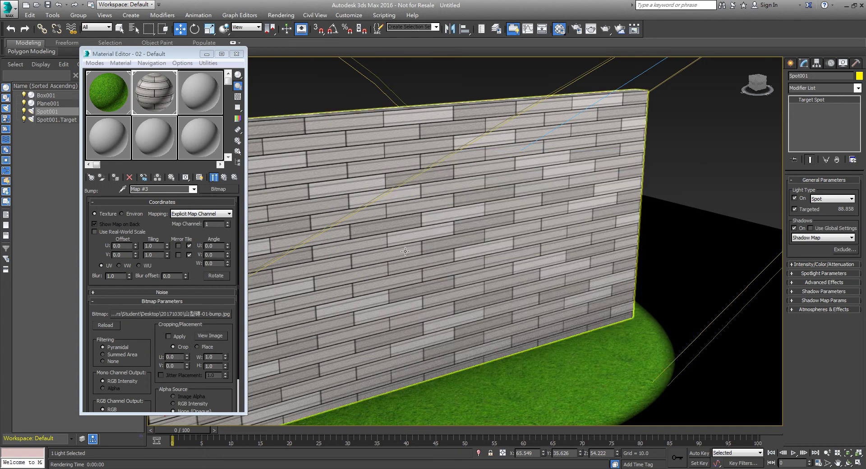
pyautogui.scroll(5, 405, 251)
pyautogui.scroll(3, 405, 251)
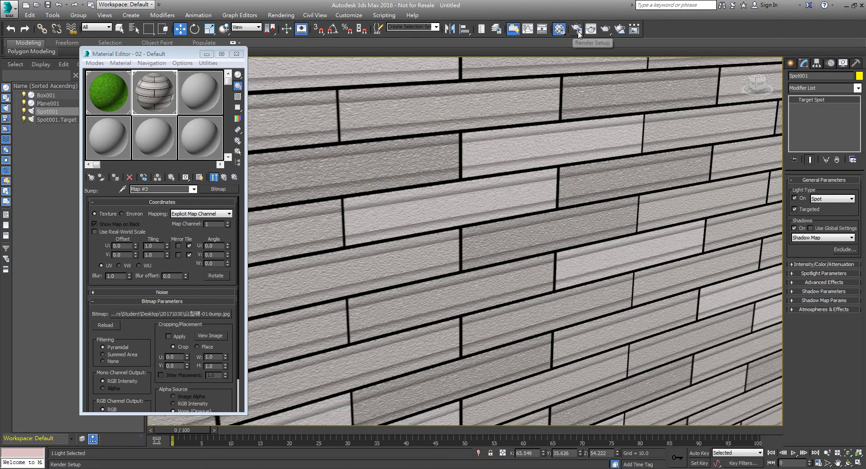
pyautogui.click(606, 30)
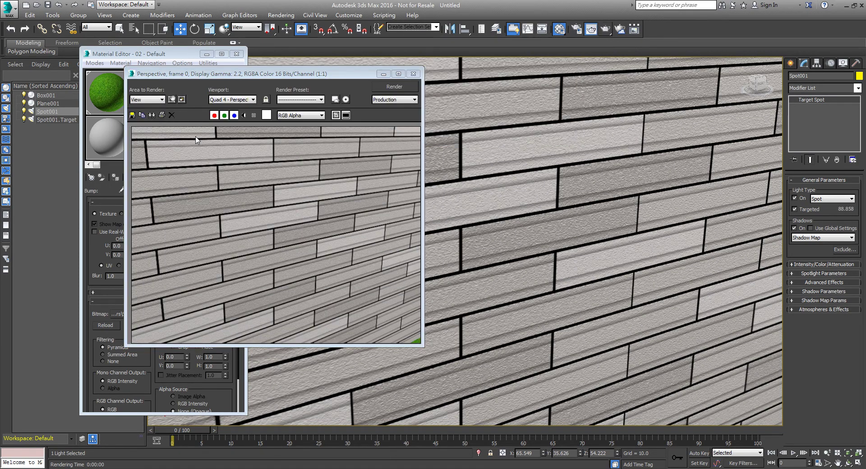
pyautogui.moveTo(248, 73); pyautogui.dragTo(284, 81)
pyautogui.click(188, 120)
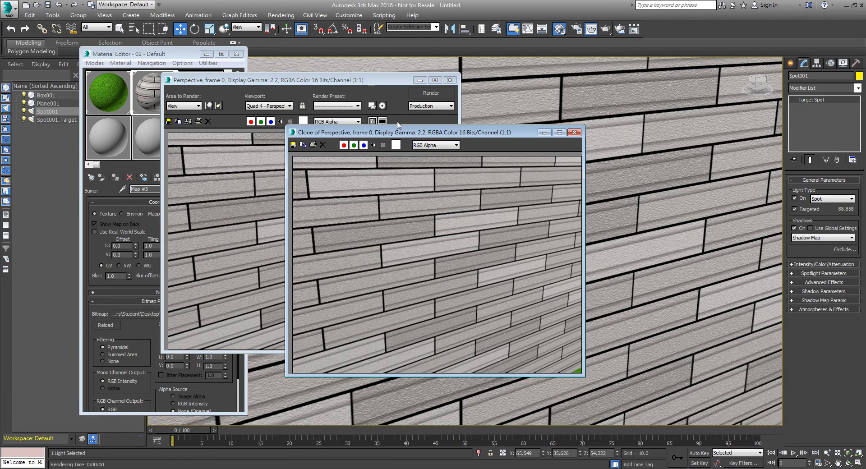
pyautogui.moveTo(420, 135); pyautogui.dragTo(640, 148)
# Enable the wall material's bump map and render again to show grout relief
pyautogui.click(239, 214)
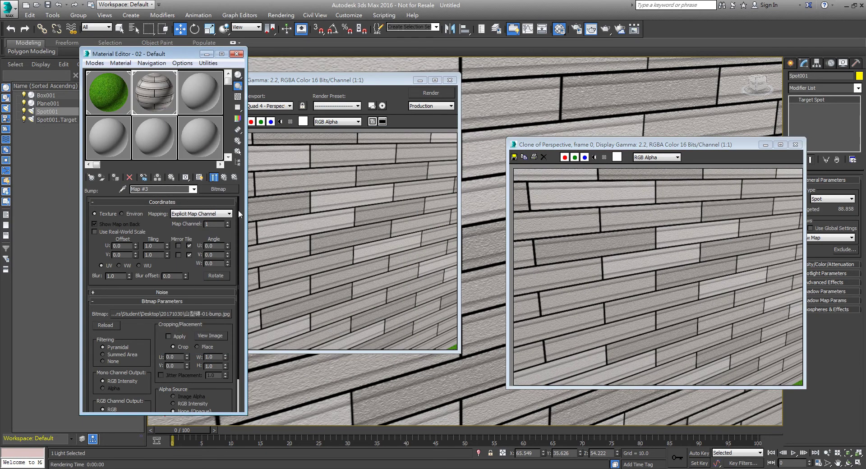
pyautogui.click(228, 176)
pyautogui.click(94, 289)
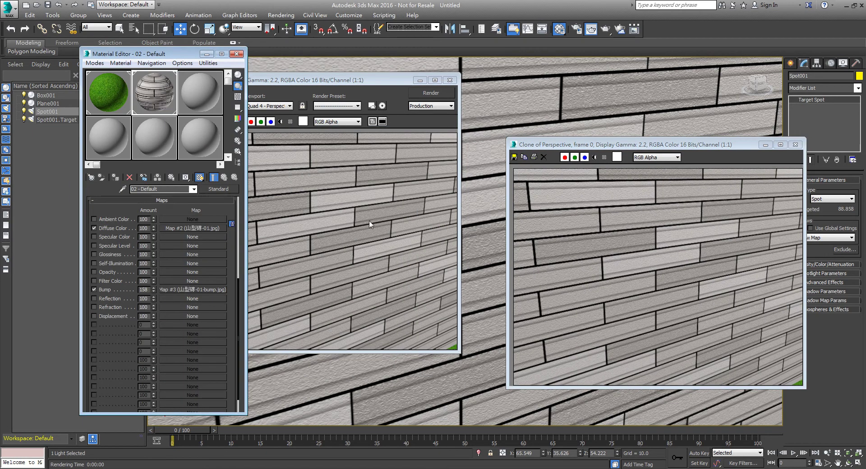
pyautogui.click(430, 93)
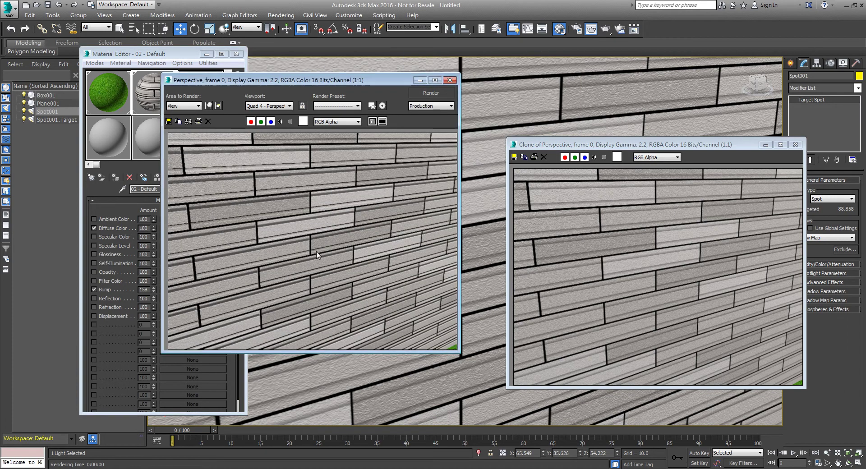
pyautogui.scroll(-2, 331, 242)
# Select the Box001 wall, zoom out, and render the whole wall on the grass
pyautogui.click(483, 199)
pyautogui.scroll(-2, 483, 199)
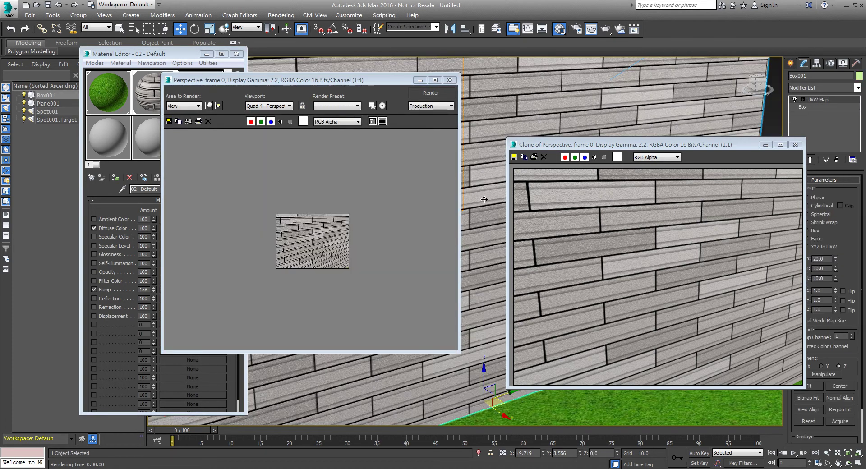
pyautogui.scroll(-2, 471, 172)
pyautogui.click(430, 93)
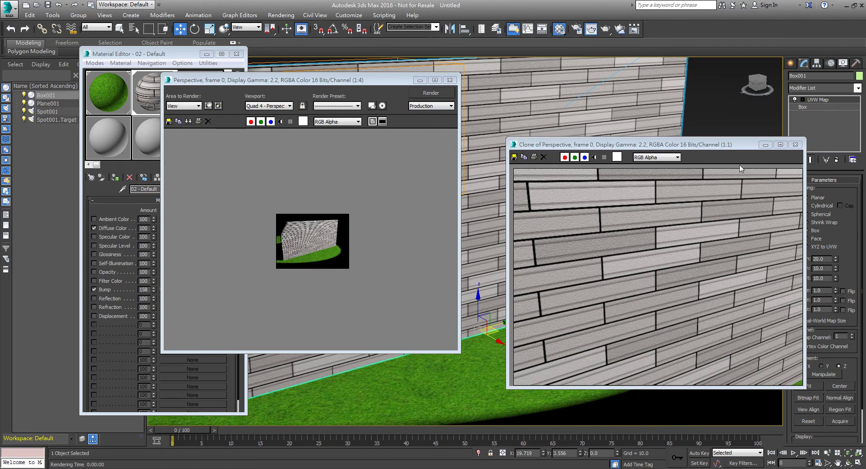
pyautogui.scroll(2, 352, 230)
pyautogui.scroll(-1, 352, 235)
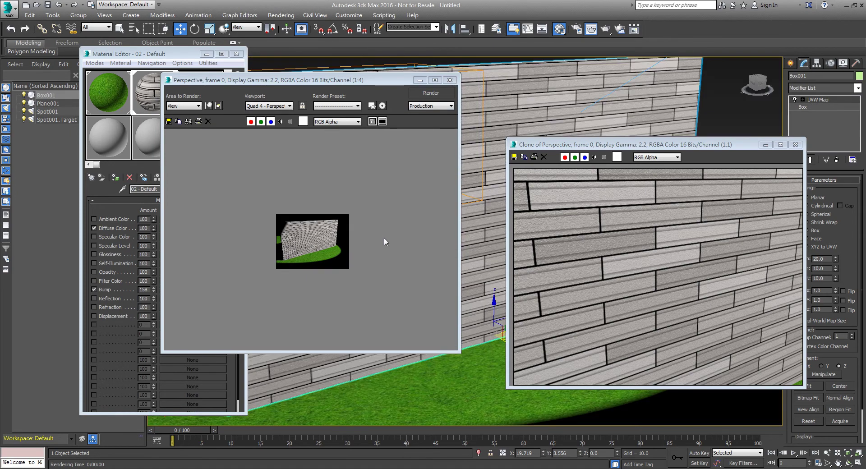
pyautogui.click(376, 245)
pyautogui.scroll(2, 375, 244)
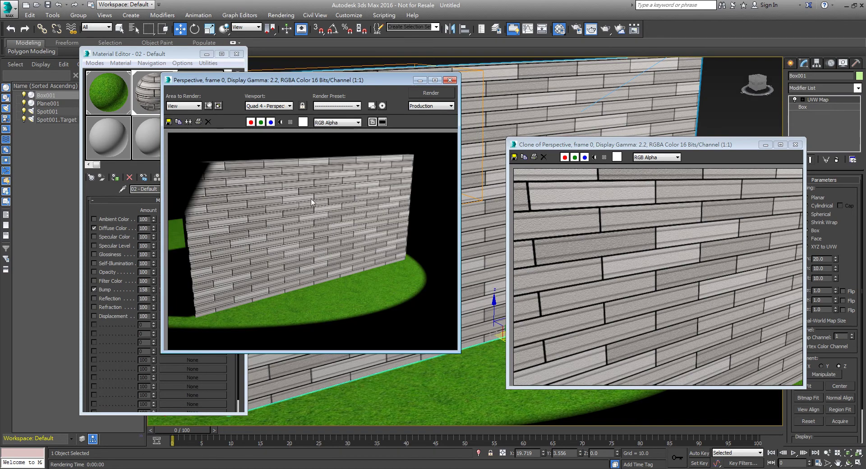
pyautogui.click(637, 252)
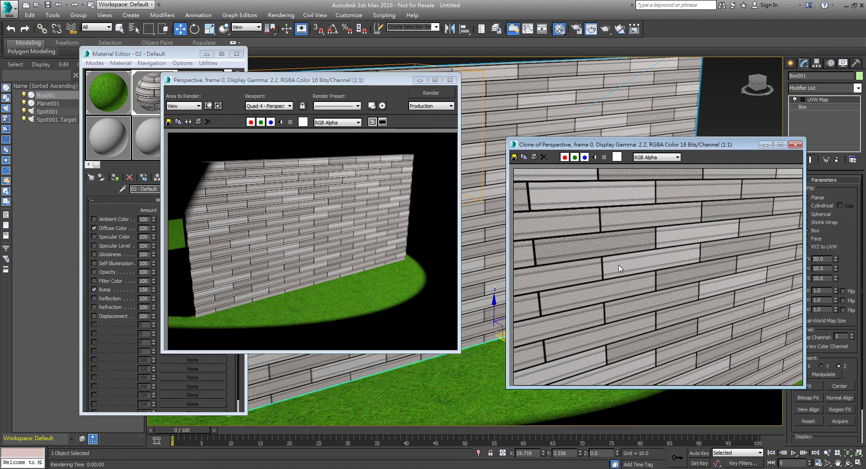
# Set the bump amount to 90, re-render the wall, and close the cloned render
pyautogui.click(152, 293)
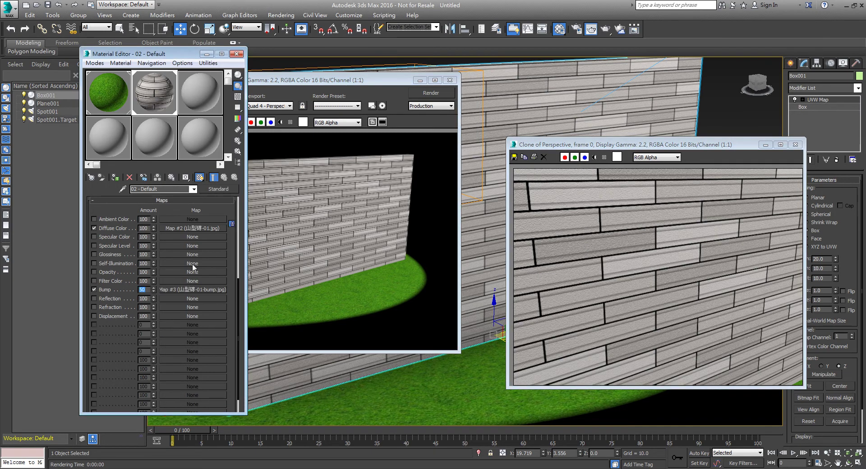
pyautogui.click(424, 111)
pyautogui.click(445, 98)
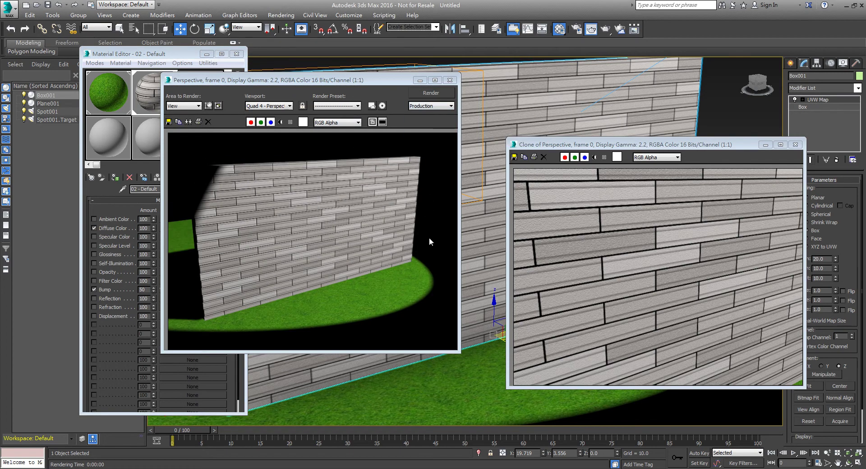
pyautogui.click(795, 144)
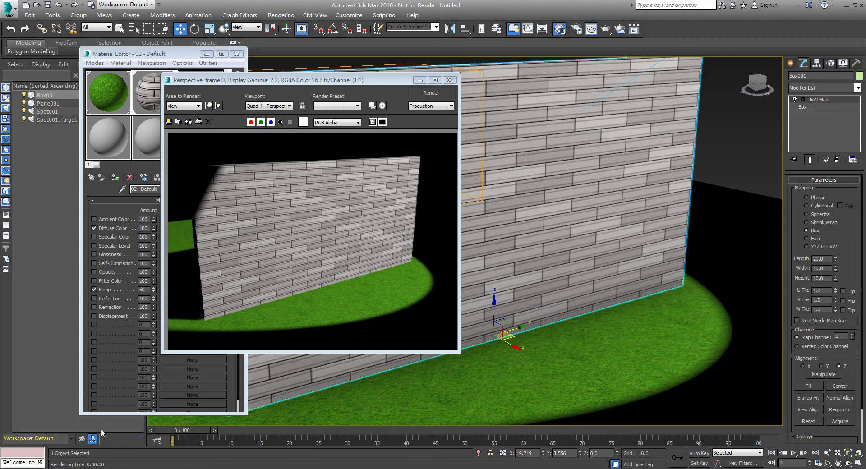
# Float 04283.jpg and the brick PSD as windows, then drag the photo in as Layer 2
pyautogui.hotkey('alt', 'Tab')
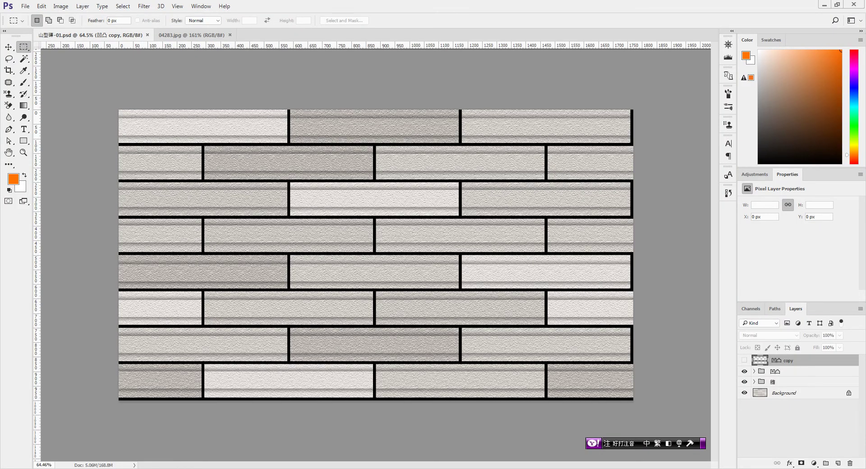
pyautogui.click(205, 35)
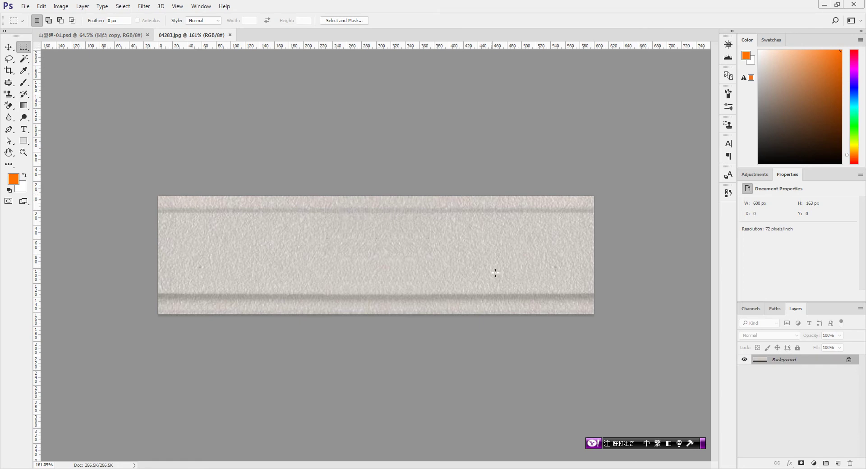
pyautogui.hotkey('ctrl', 'Tab')
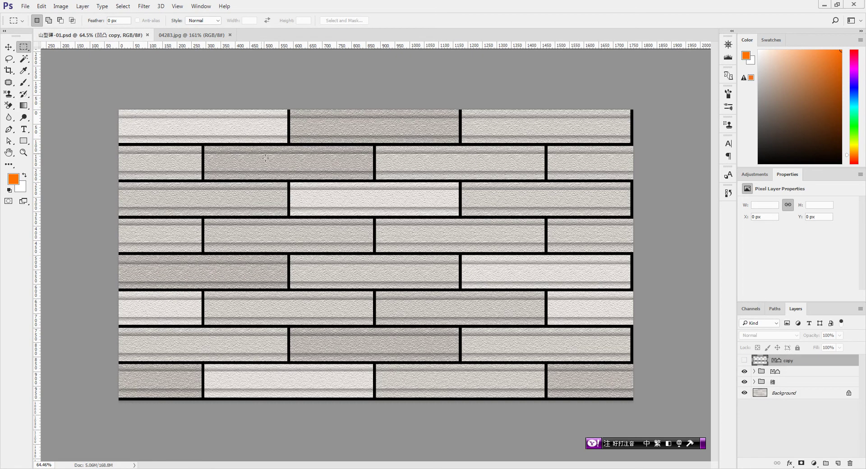
pyautogui.moveTo(207, 35); pyautogui.dragTo(289, 184)
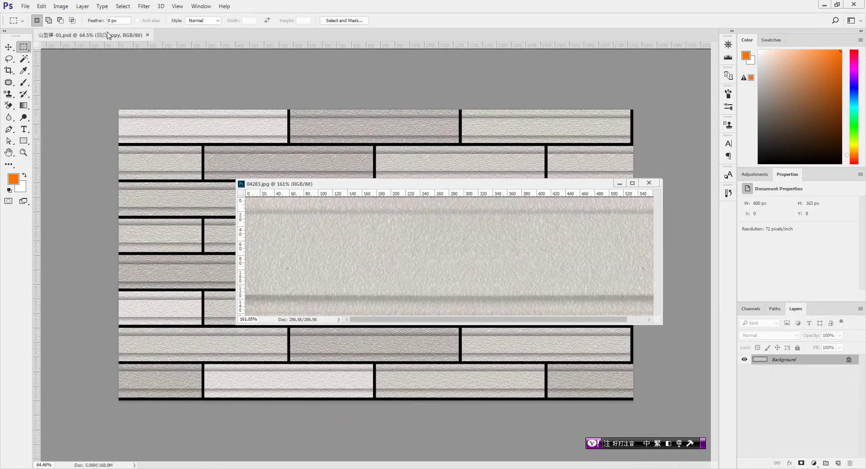
pyautogui.moveTo(108, 35); pyautogui.dragTo(135, 81)
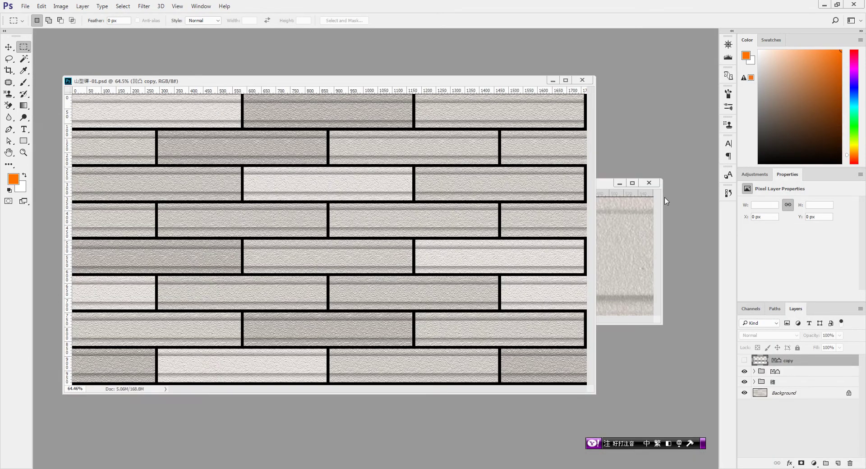
pyautogui.click(605, 186)
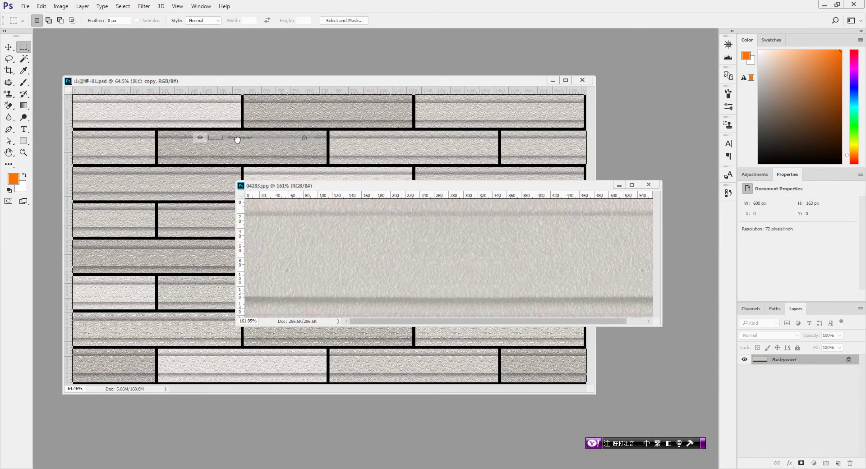
pyautogui.moveTo(781, 360); pyautogui.dragTo(205, 143)
pyautogui.scroll(-3, 203, 168)
# Hide the Background, place Layer 2 beneath the grout lines, and move it to the top-left brick
pyautogui.click(10, 47)
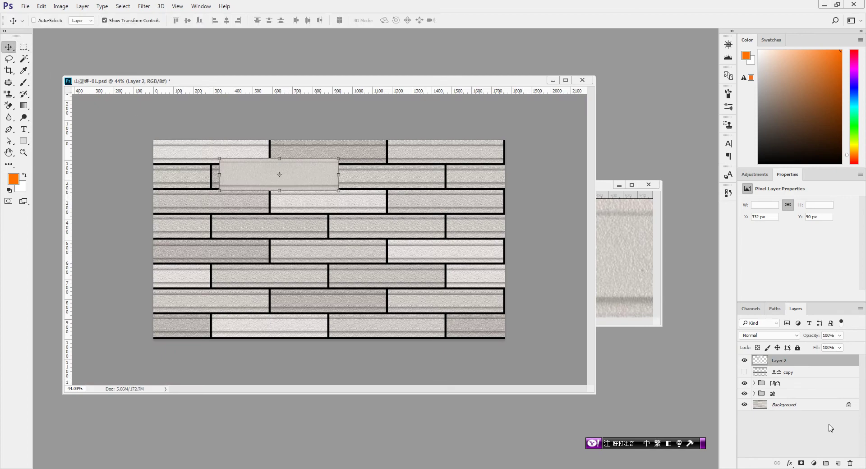
pyautogui.click(744, 405)
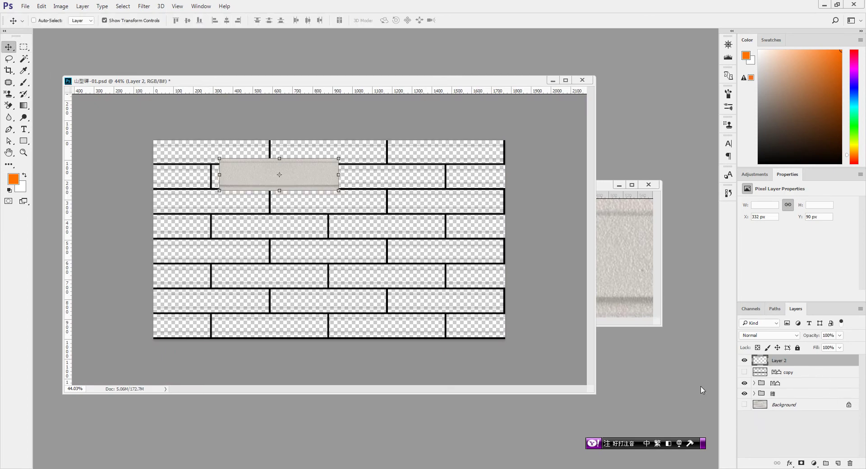
pyautogui.moveTo(799, 364); pyautogui.dragTo(781, 407)
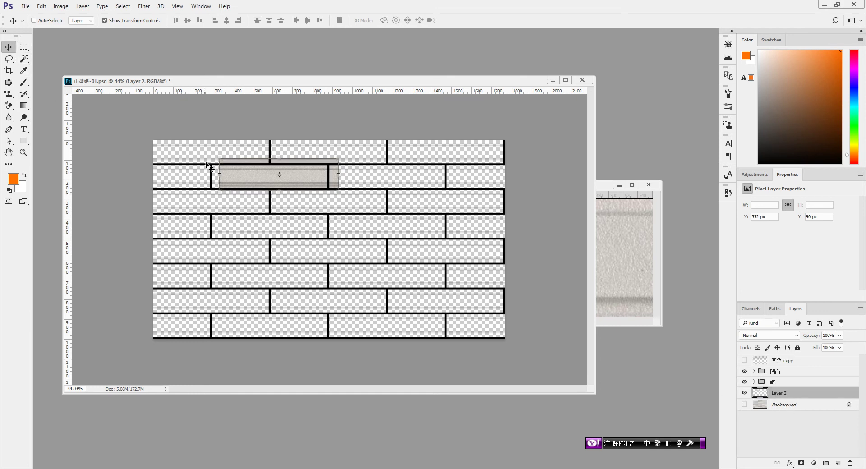
pyautogui.moveTo(247, 168)
pyautogui.mouseDown()
pyautogui.moveTo(182, 154)
pyautogui.moveTo(199, 147)
pyautogui.mouseUp()
# Scale the tile strip to about 98% by 77% to fit the top-left brick
pyautogui.scroll(3, 187, 161)
pyautogui.scroll(3, 174, 147)
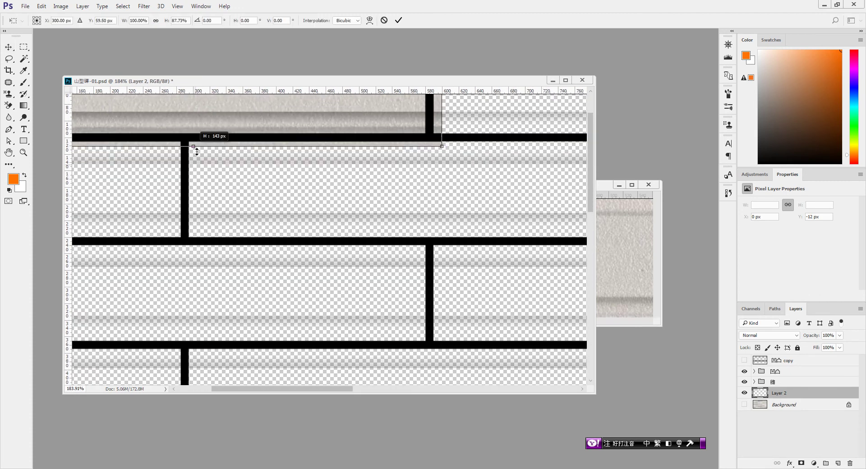
pyautogui.scroll(-2, 286, 171)
pyautogui.scroll(-1, 368, 106)
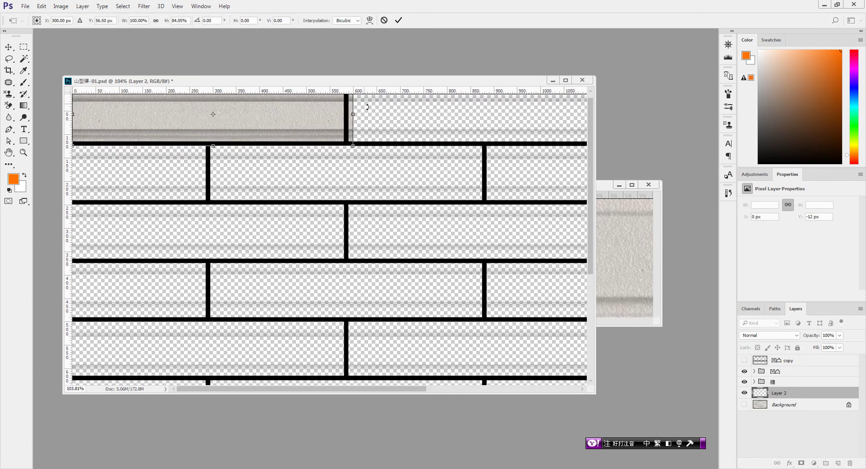
pyautogui.moveTo(358, 119); pyautogui.dragTo(354, 120)
pyautogui.scroll(-2, 273, 125)
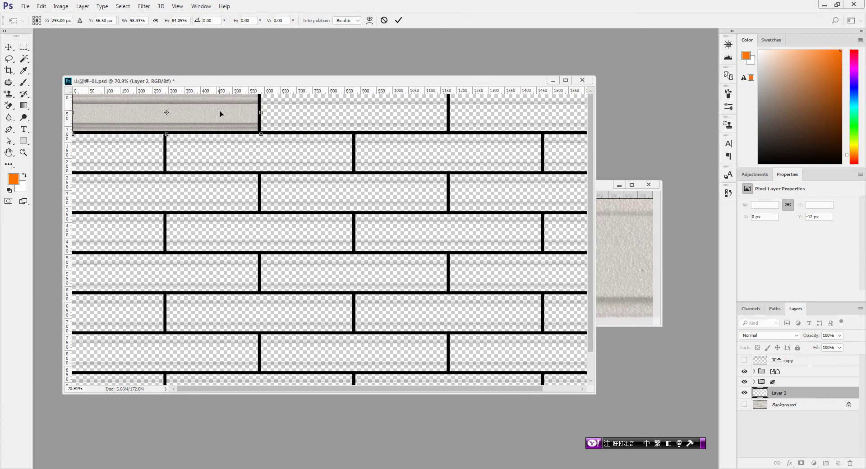
pyautogui.scroll(-1, 219, 110)
pyautogui.scroll(-1, 203, 115)
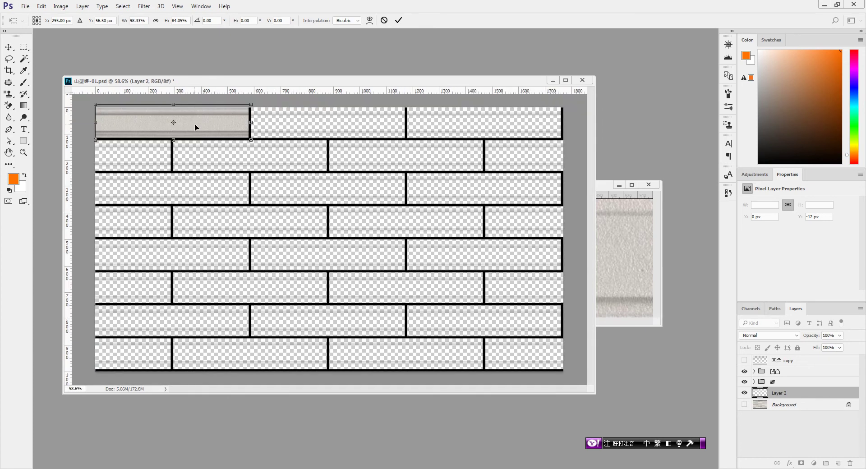
pyautogui.moveTo(177, 106); pyautogui.dragTo(177, 109)
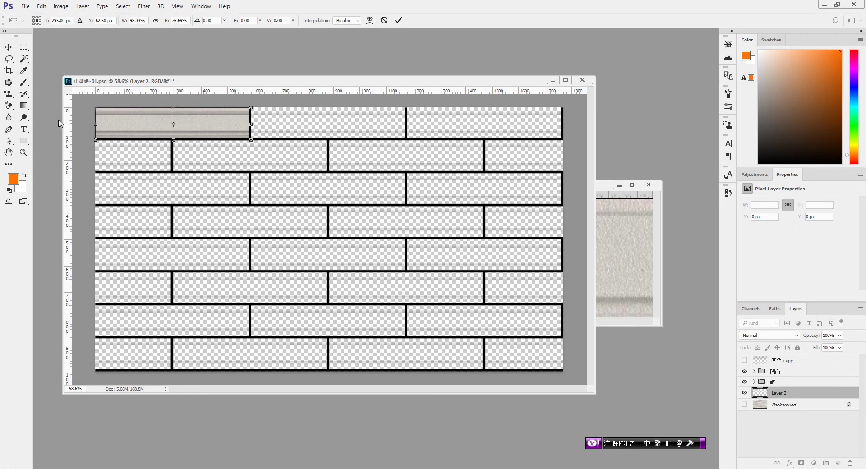
pyautogui.click(398, 20)
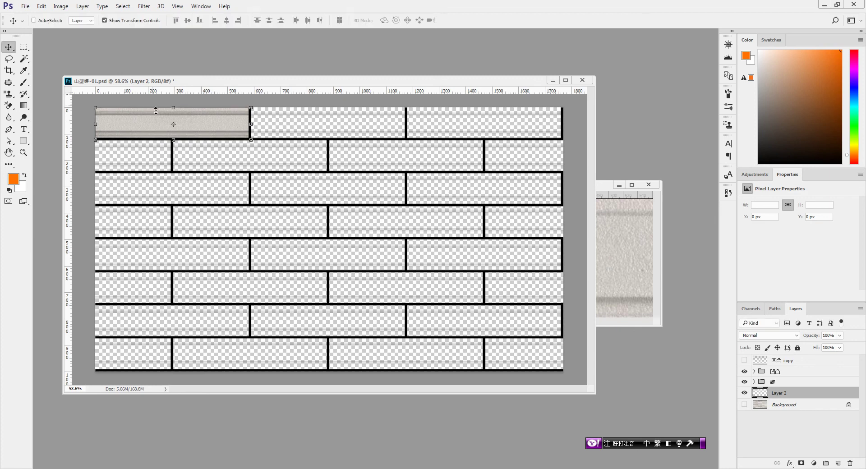
pyautogui.scroll(4, 153, 126)
pyautogui.scroll(-4, 225, 133)
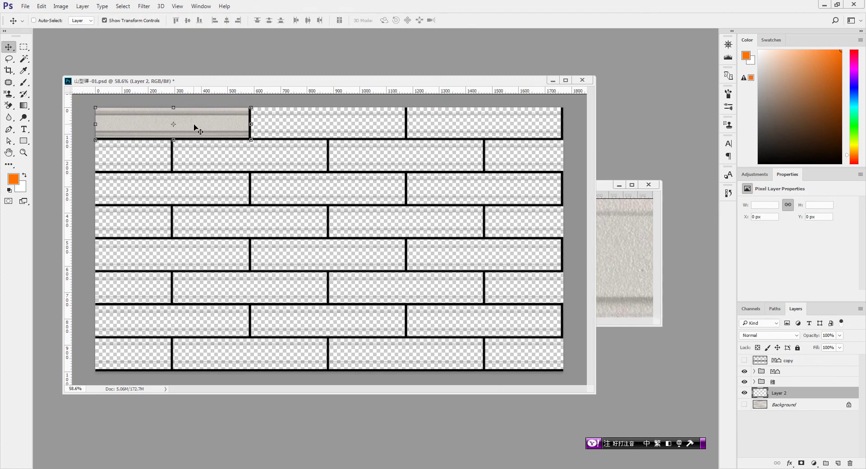